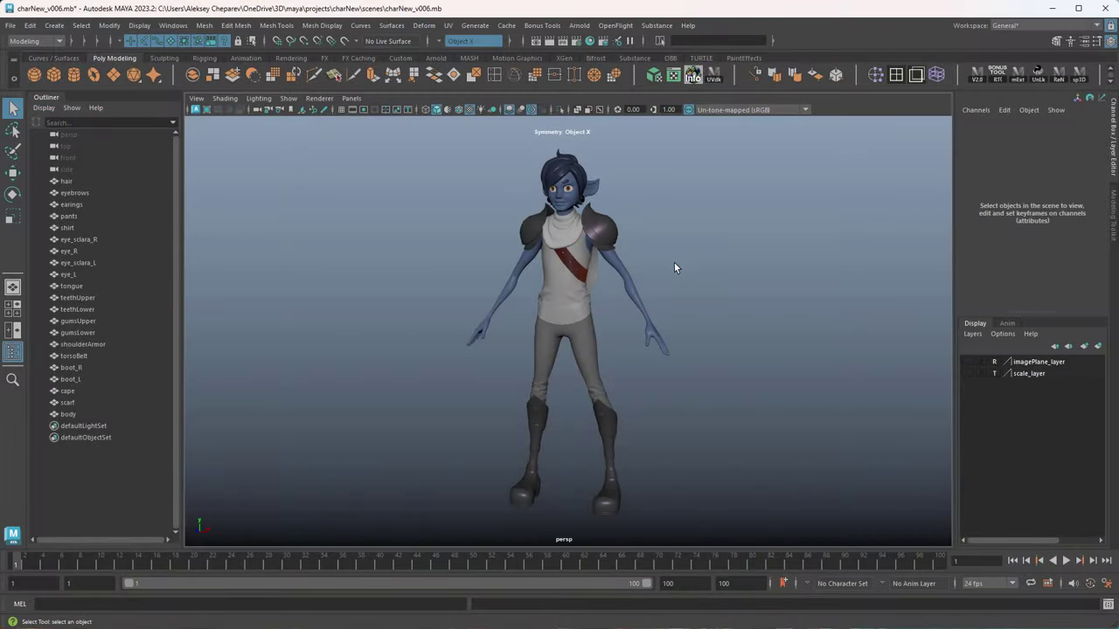
# Start a new scene without saving the current character scene and show the grid in the perspective view.
pyautogui.keyDown('alt'); pyautogui.moveTo(674, 262); pyautogui.dragTo(726, 284); pyautogui.keyUp('alt')
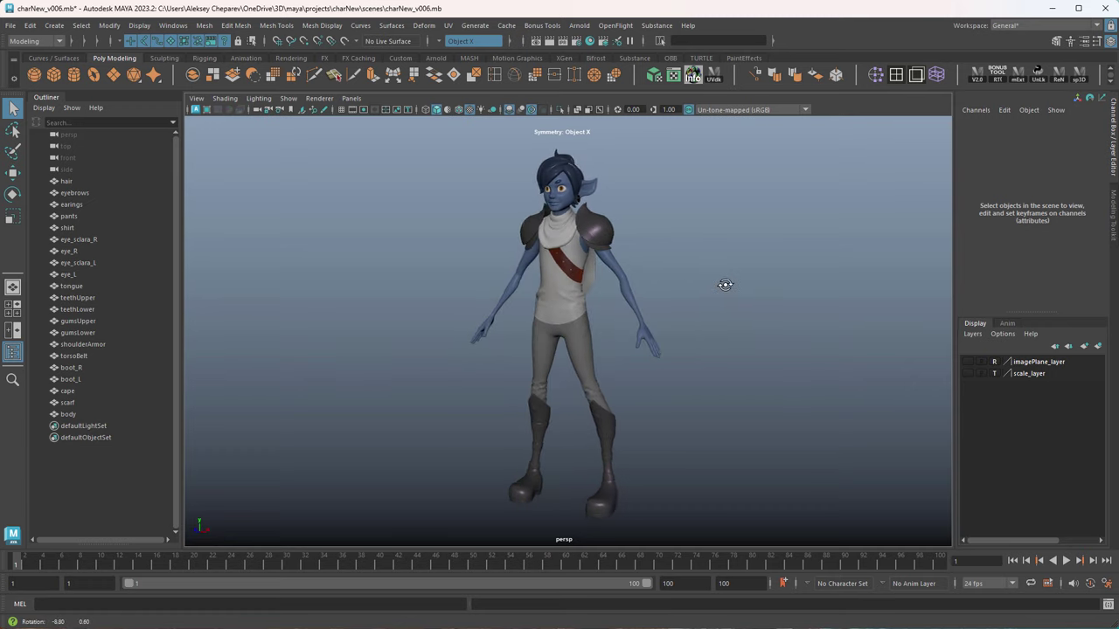
pyautogui.click(11, 25)
pyautogui.click(52, 51)
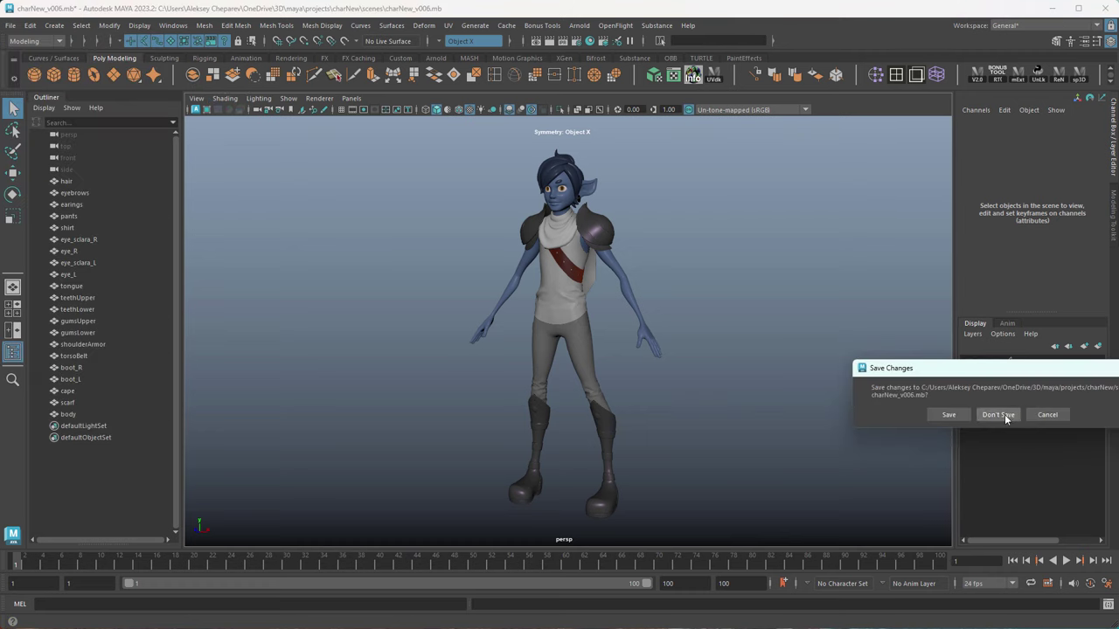
pyautogui.click(997, 415)
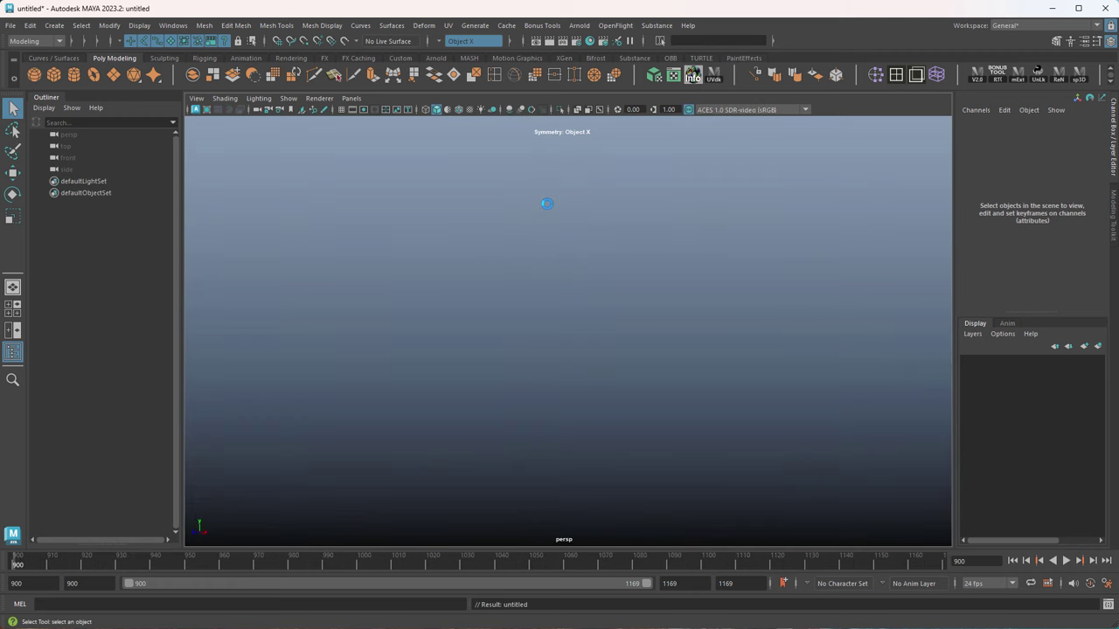
pyautogui.click(341, 110)
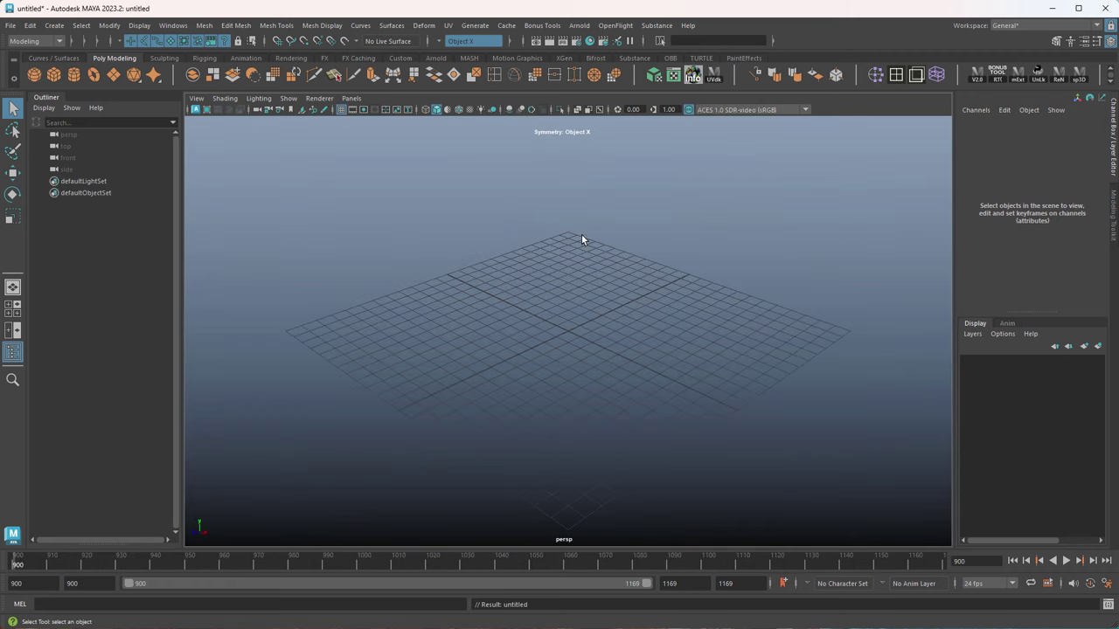
pyautogui.keyDown('alt'); pyautogui.moveTo(687, 298); pyautogui.dragTo(603, 302); pyautogui.keyUp('alt')
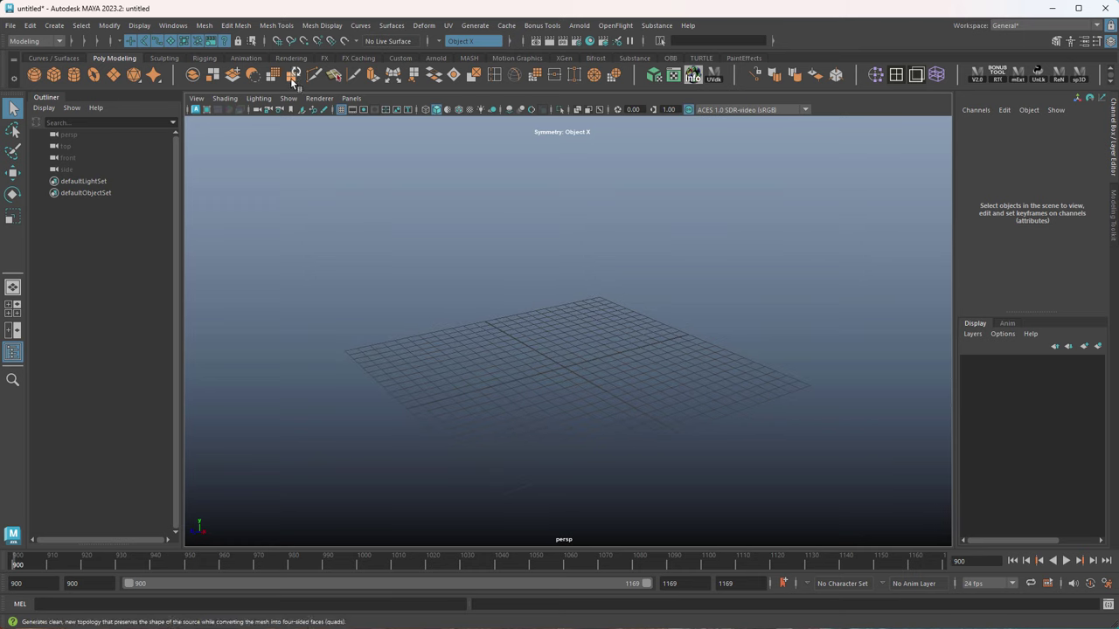
# Create a polygon cube with its pivot snapped to its base and rest it on the grid at the origin.
pyautogui.click(53, 74)
pyautogui.press('w')
pyautogui.keyDown('alt'); pyautogui.moveTo(560, 277); pyautogui.dragTo(606, 309, button='right'); pyautogui.keyUp('alt')
pyautogui.press('d')
pyautogui.press('v')
pyautogui.moveTo(564, 341); pyautogui.dragTo(618, 405)
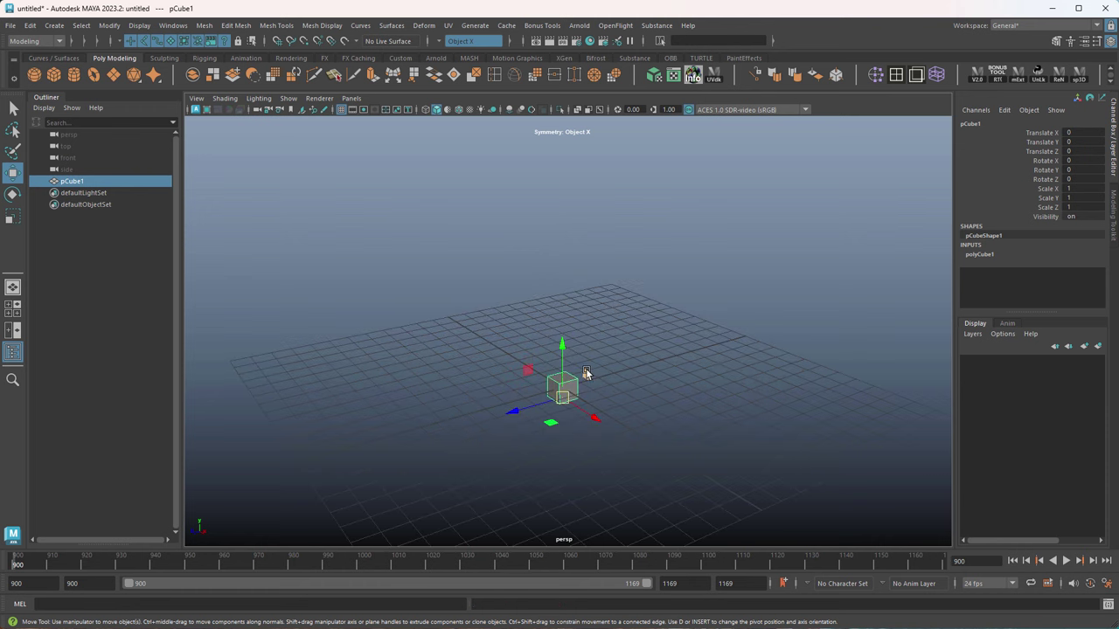
pyautogui.press('d')
pyautogui.press('x')
pyautogui.moveTo(564, 357); pyautogui.dragTo(566, 387)
# Scale the cube into a tall box of about 4.94 in X and Z and 16.85 in Y.
pyautogui.keyDown('alt'); pyautogui.moveTo(581, 387); pyautogui.dragTo(665, 374); pyautogui.keyUp('alt')
pyautogui.press('r')
pyautogui.moveTo(401, 346); pyautogui.dragTo(497, 349, button='middle')
pyautogui.scroll(-4, 619, 324)
pyautogui.moveTo(568, 317); pyautogui.dragTo(570, 169)
pyautogui.keyDown('alt'); pyautogui.moveTo(686, 237); pyautogui.dragTo(691, 288, button='middle'); pyautogui.keyUp('alt')
pyautogui.keyDown('alt'); pyautogui.moveTo(692, 288); pyautogui.dragTo(643, 275); pyautogui.keyUp('alt')
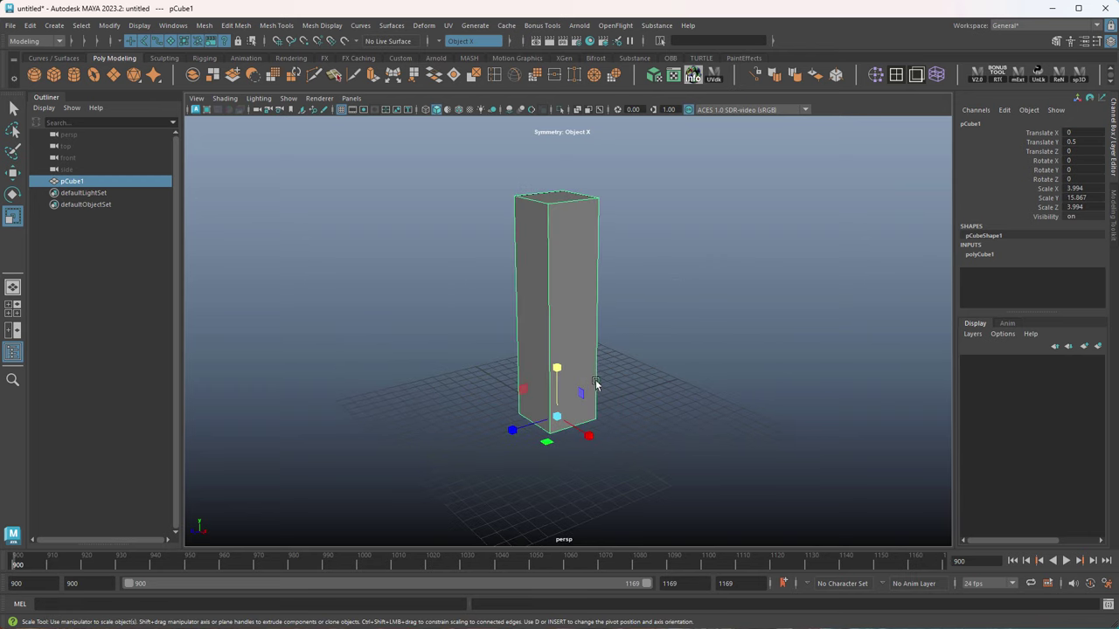
pyautogui.moveTo(557, 416); pyautogui.dragTo(555, 375)
pyautogui.keyDown('alt'); pyautogui.moveTo(777, 333); pyautogui.dragTo(787, 327, button='middle'); pyautogui.keyUp('alt')
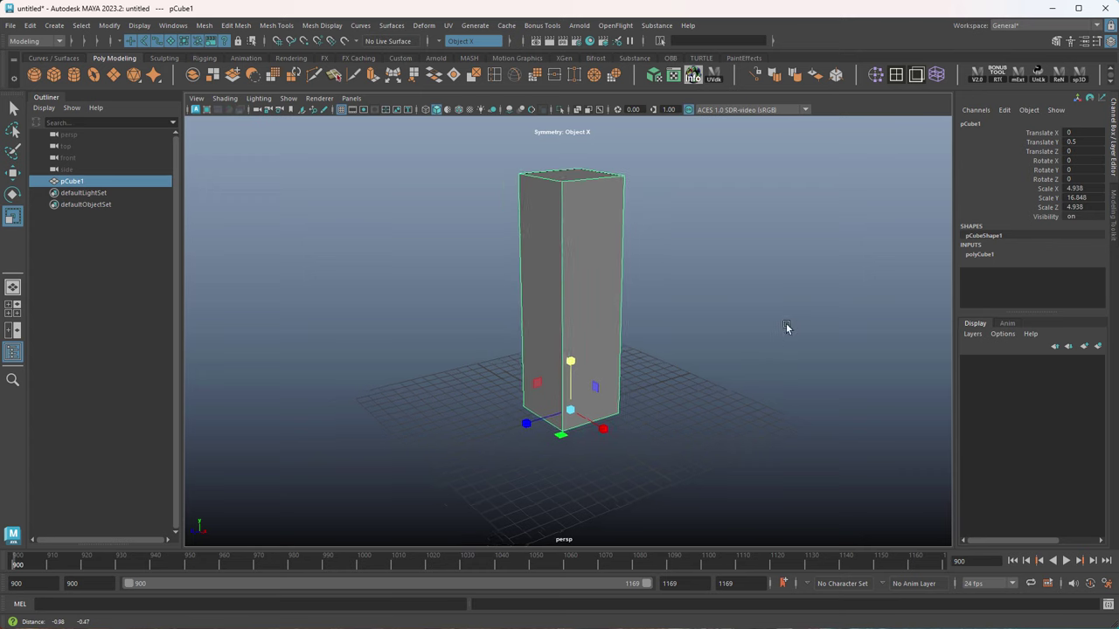
pyautogui.keyDown('alt'); pyautogui.moveTo(787, 327); pyautogui.dragTo(835, 304, button='right'); pyautogui.keyUp('alt')
# Set the box's Scale Y to 18.2.
pyautogui.doubleClick(1084, 199)
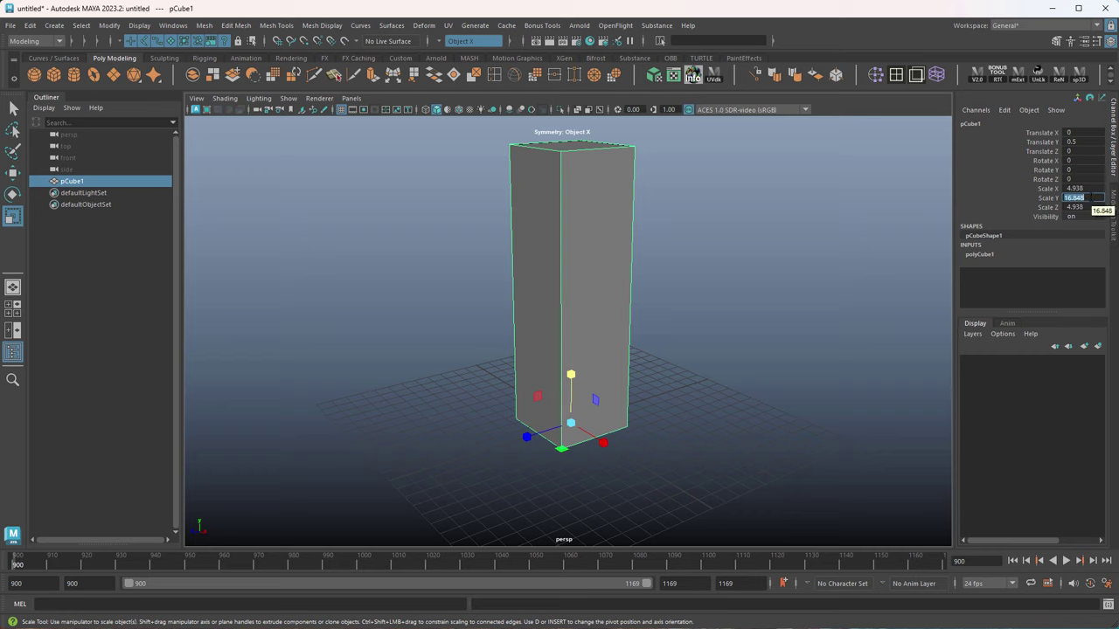
pyautogui.write('18')
pyautogui.press('Return')
pyautogui.scroll(-2, 591, 305)
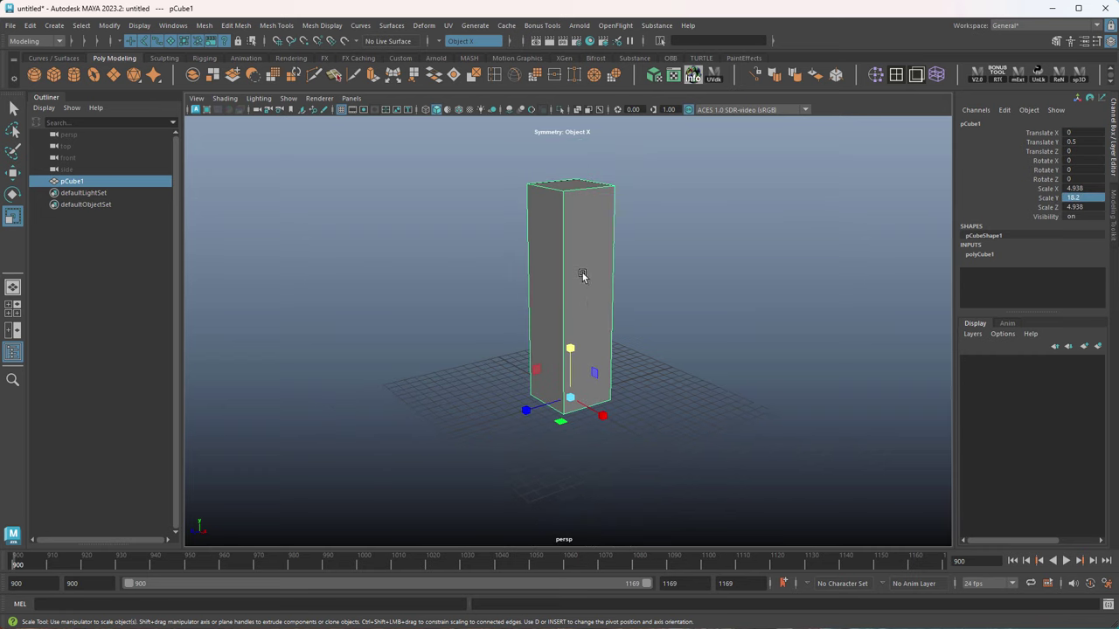
pyautogui.scroll(2, 584, 272)
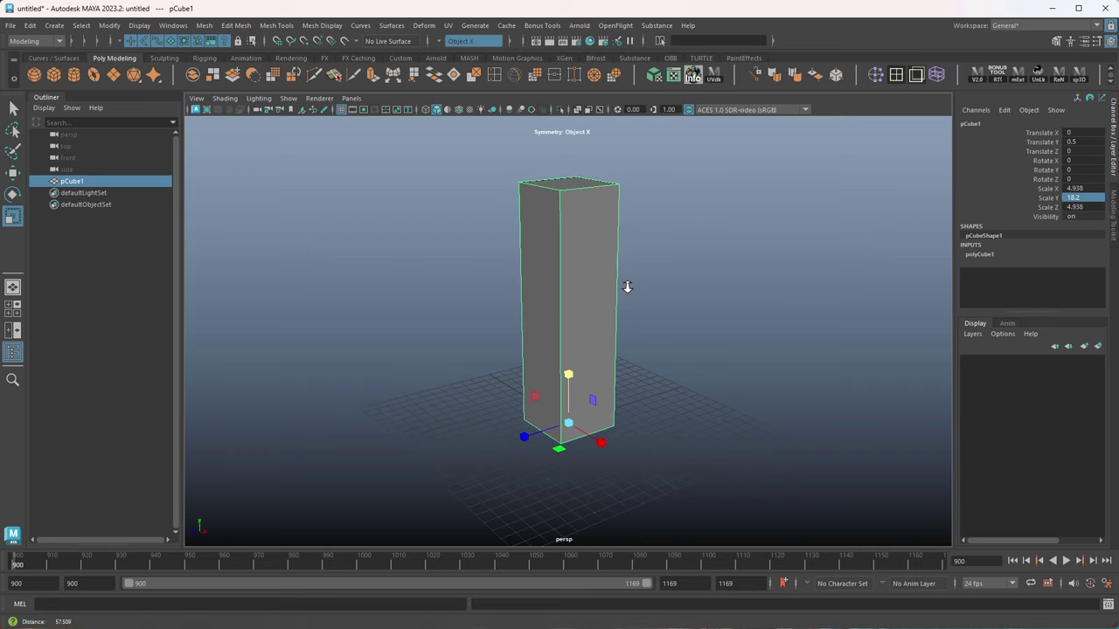
pyautogui.keyDown('alt'); pyautogui.moveTo(631, 270); pyautogui.dragTo(594, 276); pyautogui.keyUp('alt')
# Add the box to a new display layer, set that layer to template, and deselect the box.
pyautogui.click(1100, 347)
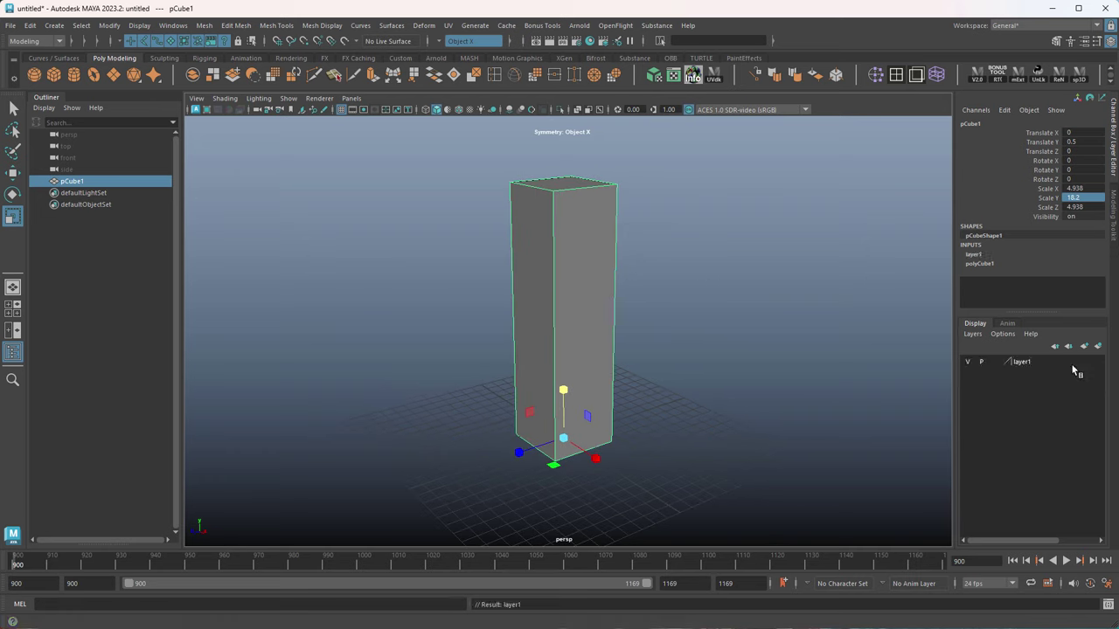
pyautogui.click(994, 363)
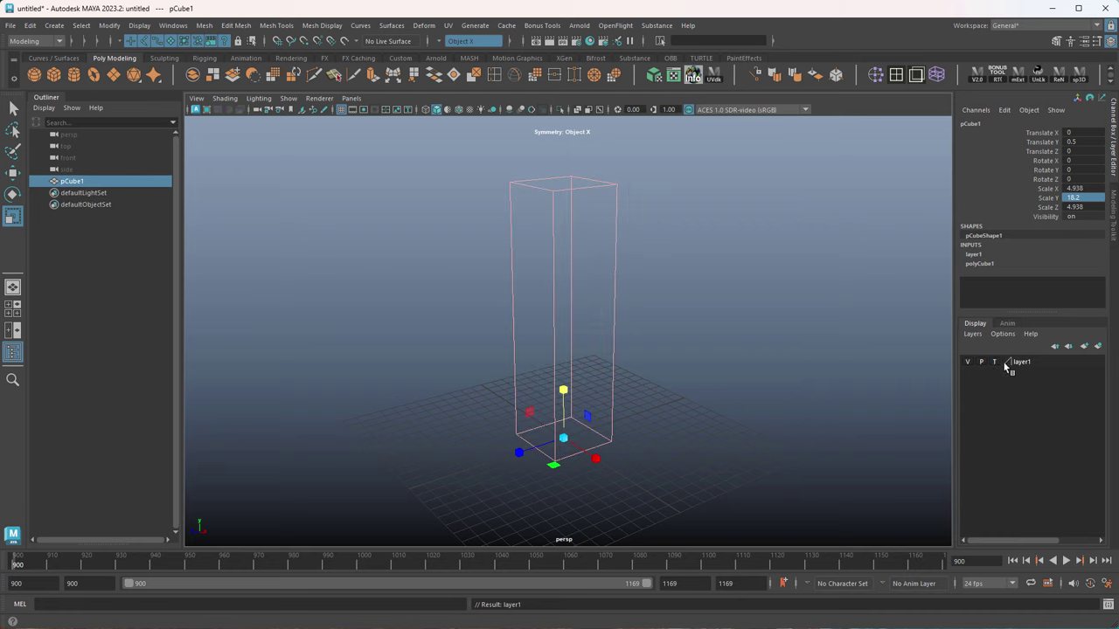
pyautogui.click(497, 237)
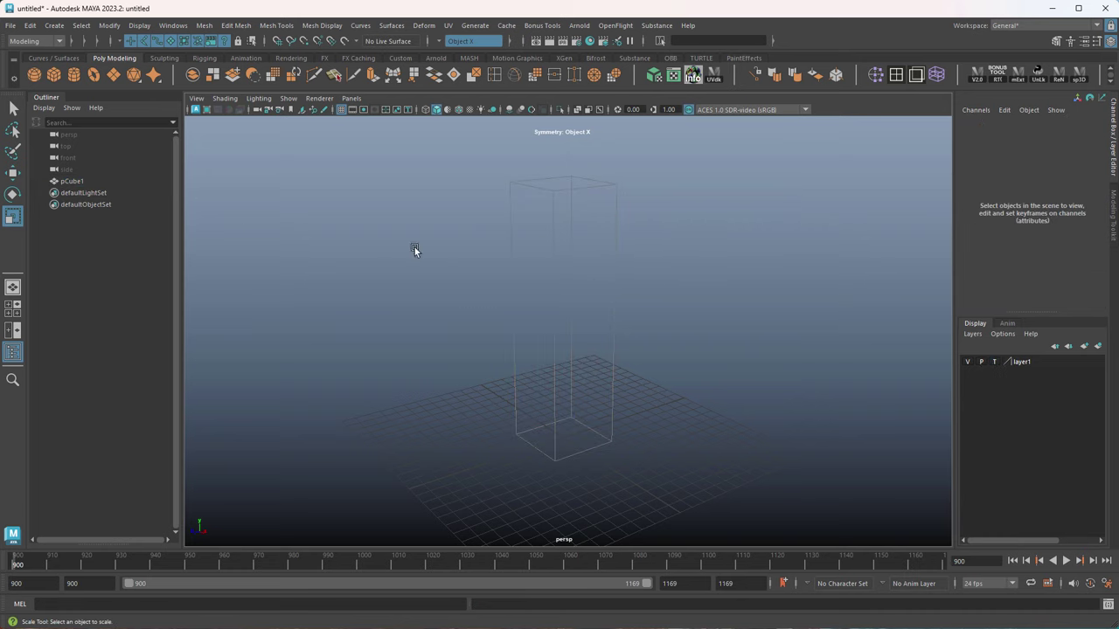
# Switch to the four-view layout and frame the whole template box in the side and front views.
pyautogui.keyDown('alt'); pyautogui.moveTo(729, 347); pyautogui.dragTo(695, 341); pyautogui.keyUp('alt')
pyautogui.scroll(-2, 695, 340)
pyautogui.click(13, 308)
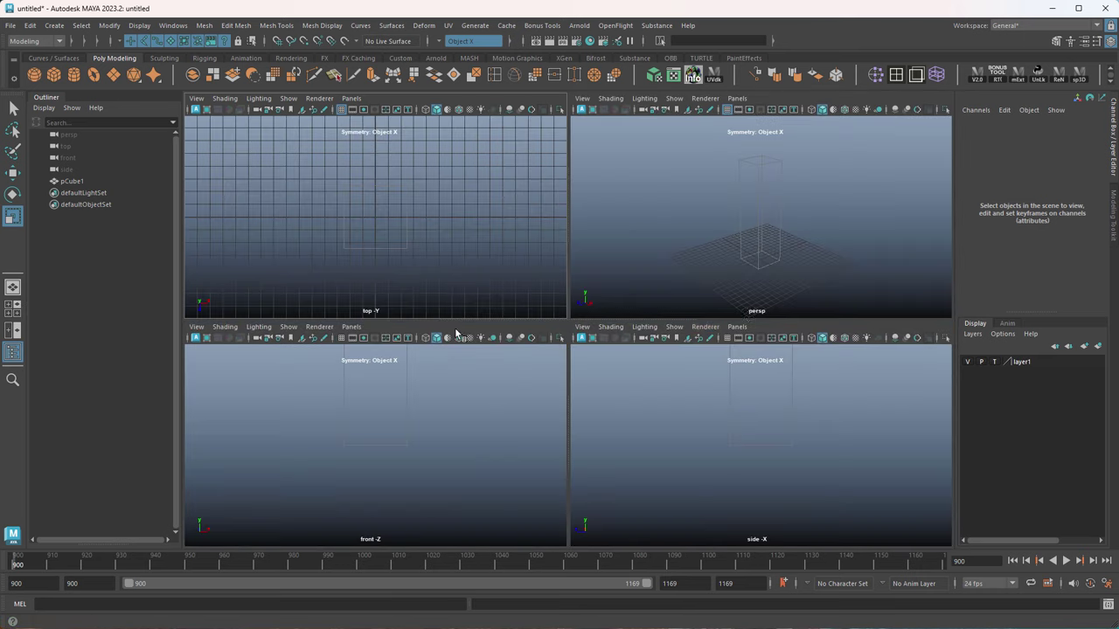
pyautogui.press('space')
pyautogui.keyDown('alt'); pyautogui.moveTo(781, 252); pyautogui.dragTo(749, 437); pyautogui.keyUp('alt')
pyautogui.press('space')
pyautogui.keyDown('alt'); pyautogui.moveTo(791, 409); pyautogui.dragTo(798, 460, button='middle'); pyautogui.keyUp('alt')
pyautogui.keyDown('alt'); pyautogui.moveTo(798, 461); pyautogui.dragTo(744, 454, button='right'); pyautogui.keyUp('alt')
pyautogui.keyDown('alt'); pyautogui.moveTo(787, 435); pyautogui.dragTo(787, 457, button='middle'); pyautogui.keyUp('alt')
pyautogui.keyDown('alt'); pyautogui.moveTo(804, 453); pyautogui.dragTo(777, 447, button='right'); pyautogui.keyUp('alt')
pyautogui.keyDown('alt'); pyautogui.moveTo(779, 440); pyautogui.dragTo(777, 461, button='middle'); pyautogui.keyUp('alt')
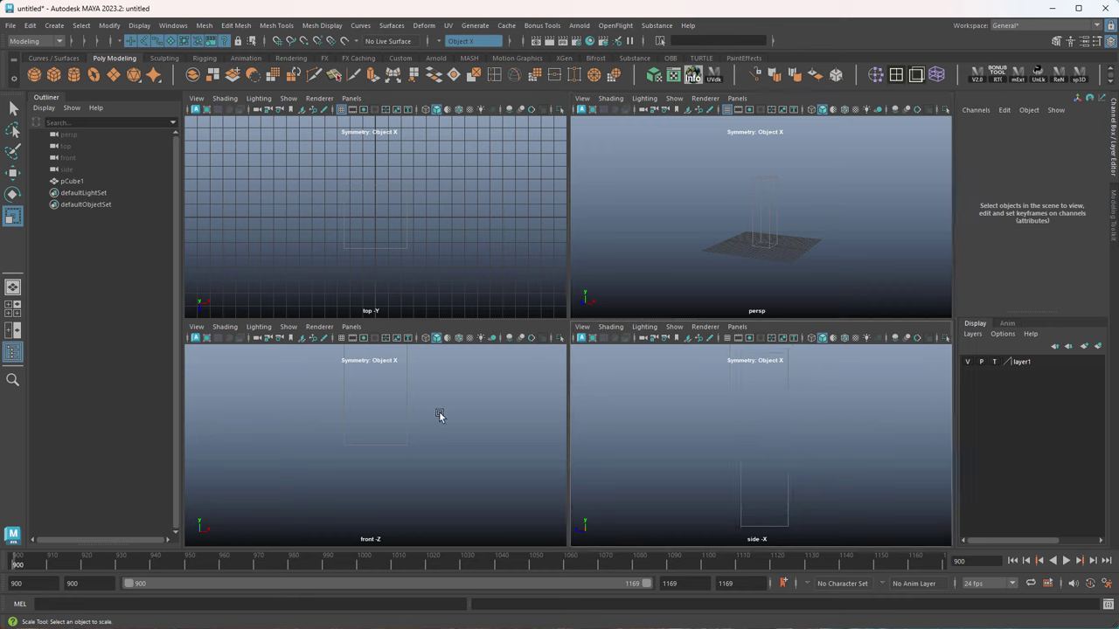
pyautogui.keyDown('alt'); pyautogui.moveTo(464, 420); pyautogui.dragTo(410, 491, button='middle'); pyautogui.keyUp('alt')
pyautogui.keyDown('alt'); pyautogui.moveTo(442, 458); pyautogui.dragTo(428, 452, button='right'); pyautogui.keyUp('alt')
pyautogui.keyDown('alt'); pyautogui.moveTo(429, 452); pyautogui.dragTo(429, 457, button='middle'); pyautogui.keyUp('alt')
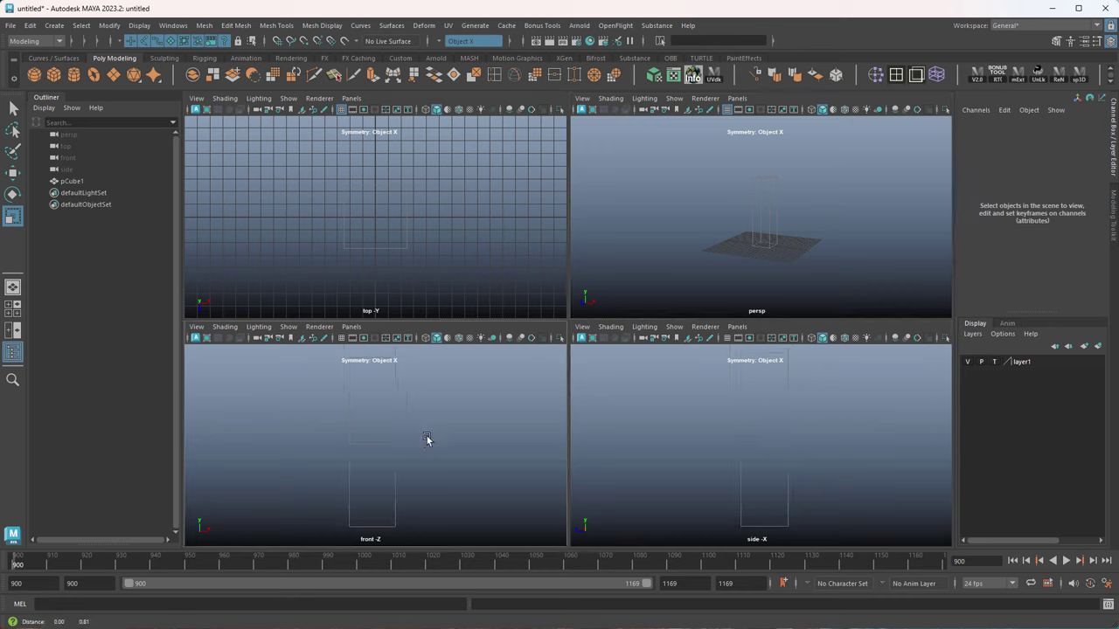
pyautogui.keyDown('alt'); pyautogui.moveTo(777, 449); pyautogui.dragTo(766, 449, button='middle'); pyautogui.keyUp('alt')
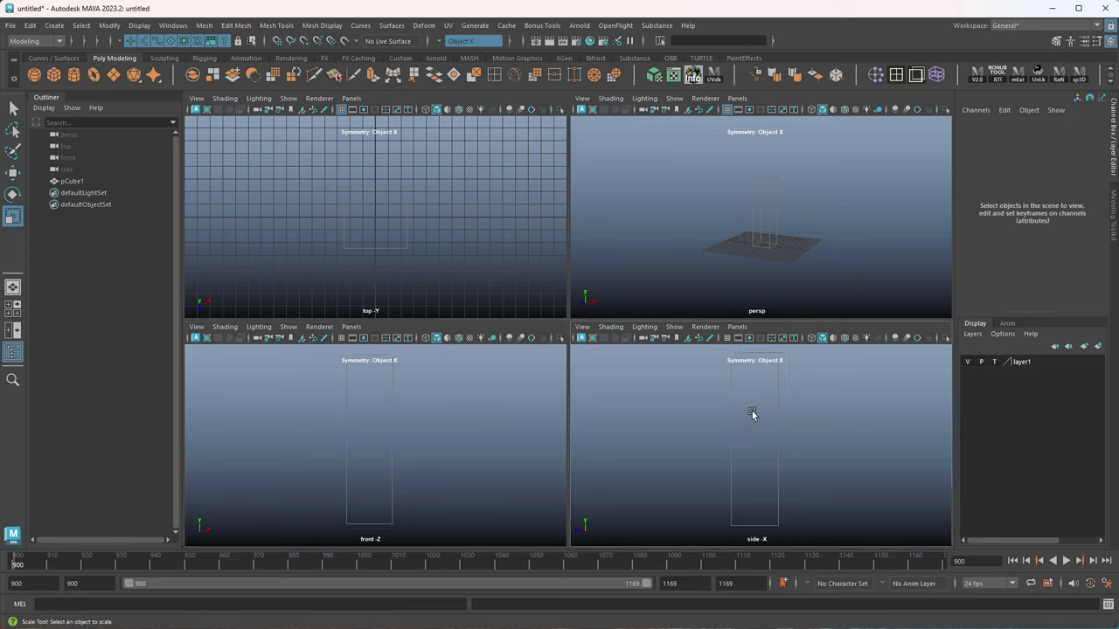
pyautogui.keyDown('alt'); pyautogui.moveTo(761, 411); pyautogui.dragTo(761, 415, button='middle'); pyautogui.keyUp('alt')
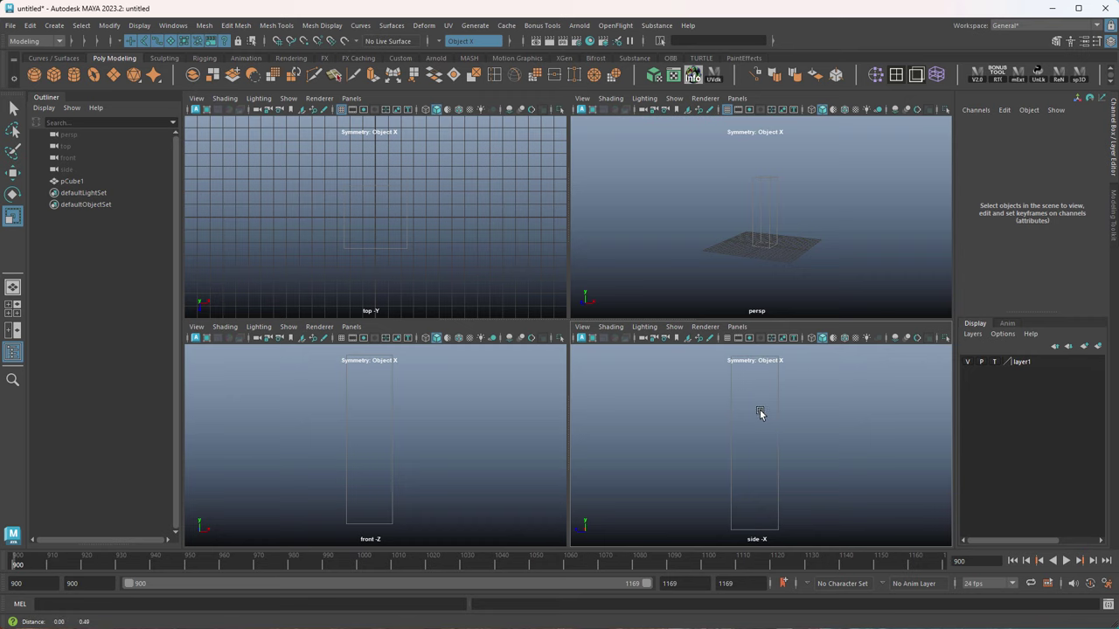
# Compare the character sheet images and load characterSheet2.png as an image plane in the side view.
pyautogui.click(688, 340)
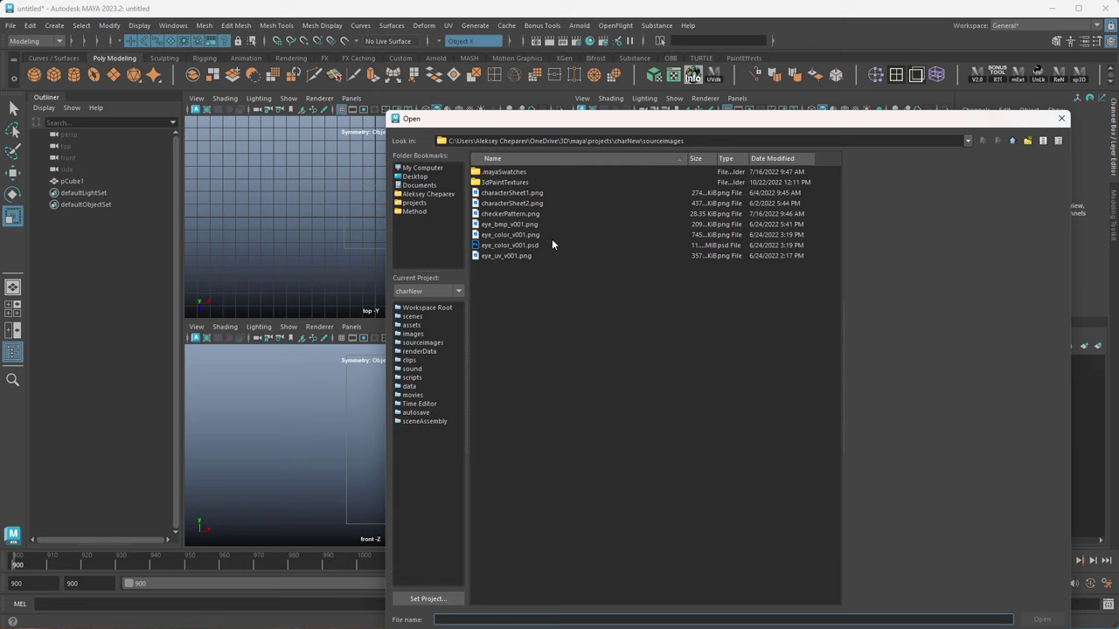
pyautogui.click(528, 193)
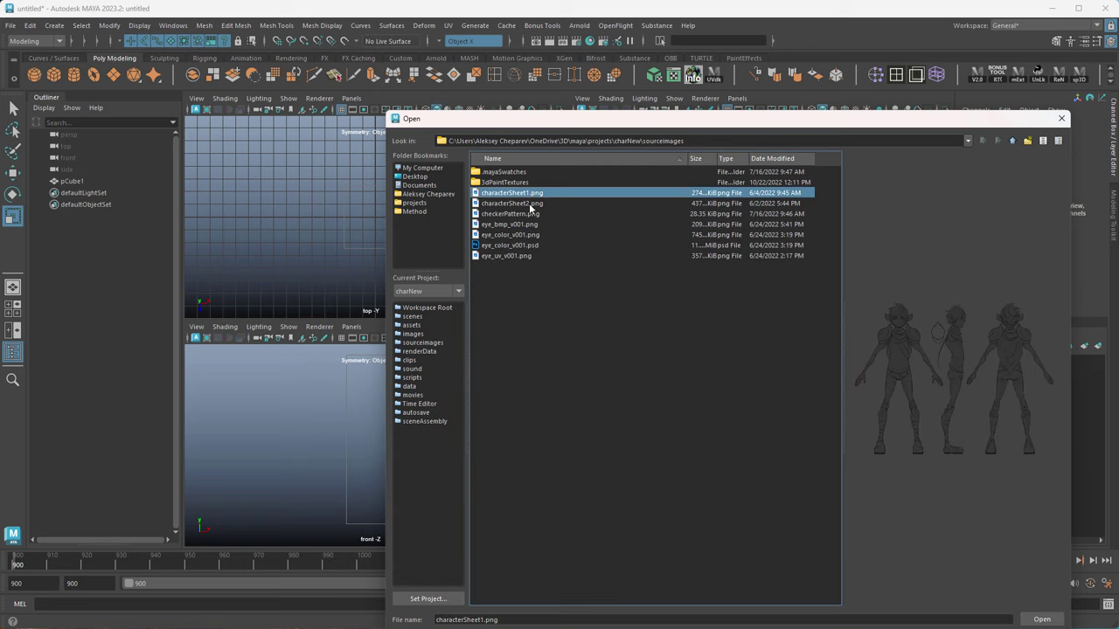
pyautogui.click(530, 204)
pyautogui.click(530, 194)
pyautogui.click(530, 204)
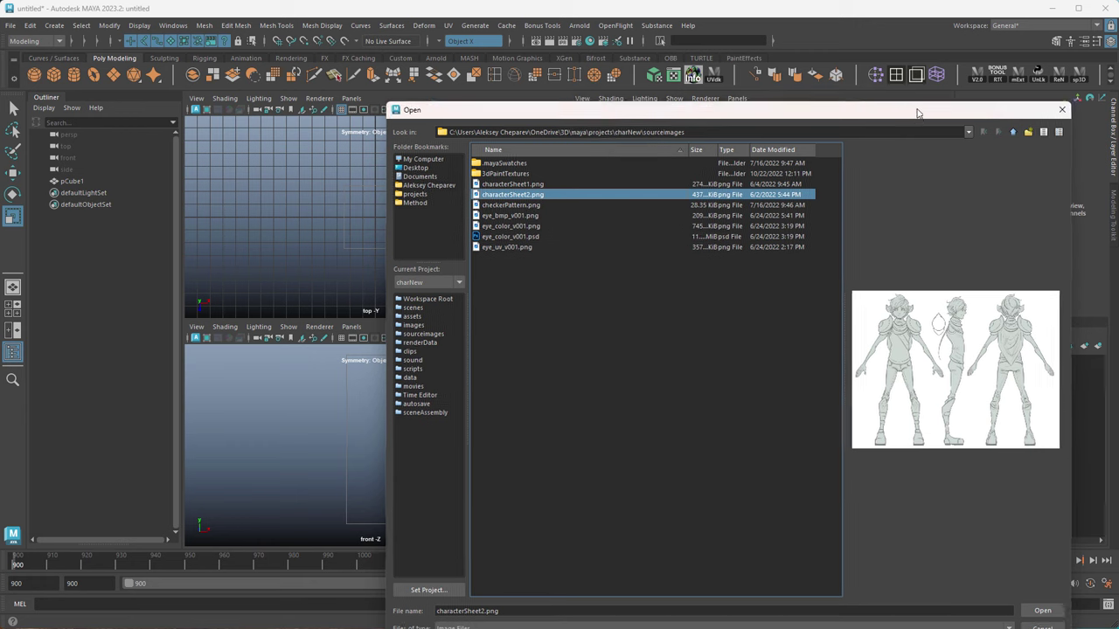
pyautogui.moveTo(920, 122)
pyautogui.mouseDown()
pyautogui.moveTo(912, 81)
pyautogui.moveTo(912, 102)
pyautogui.mouseUp()
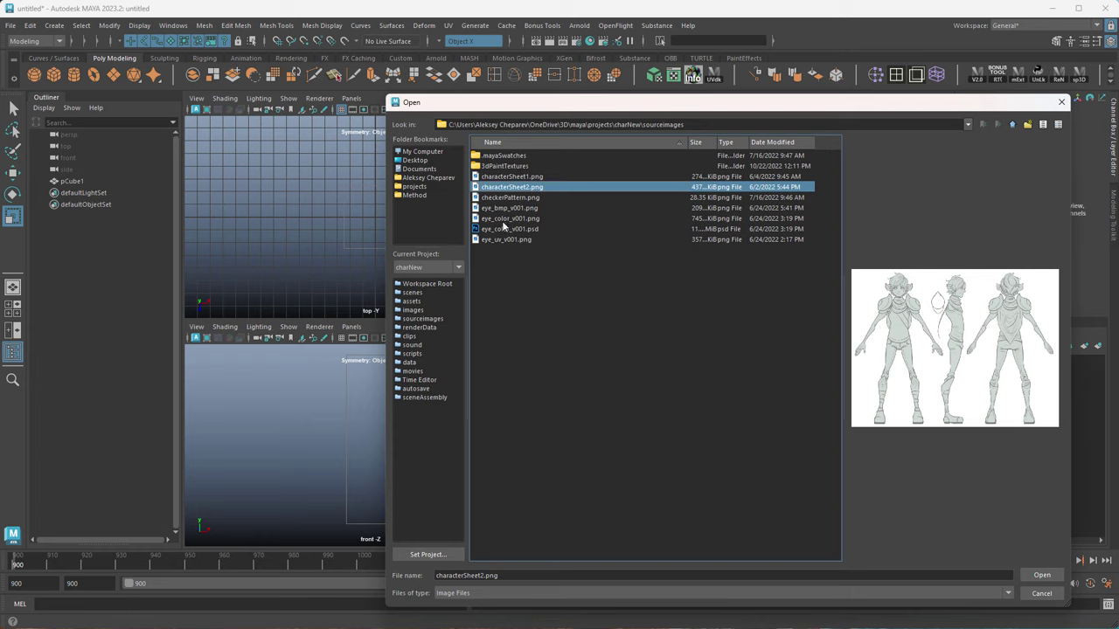
pyautogui.click(536, 178)
pyautogui.click(535, 189)
pyautogui.click(523, 179)
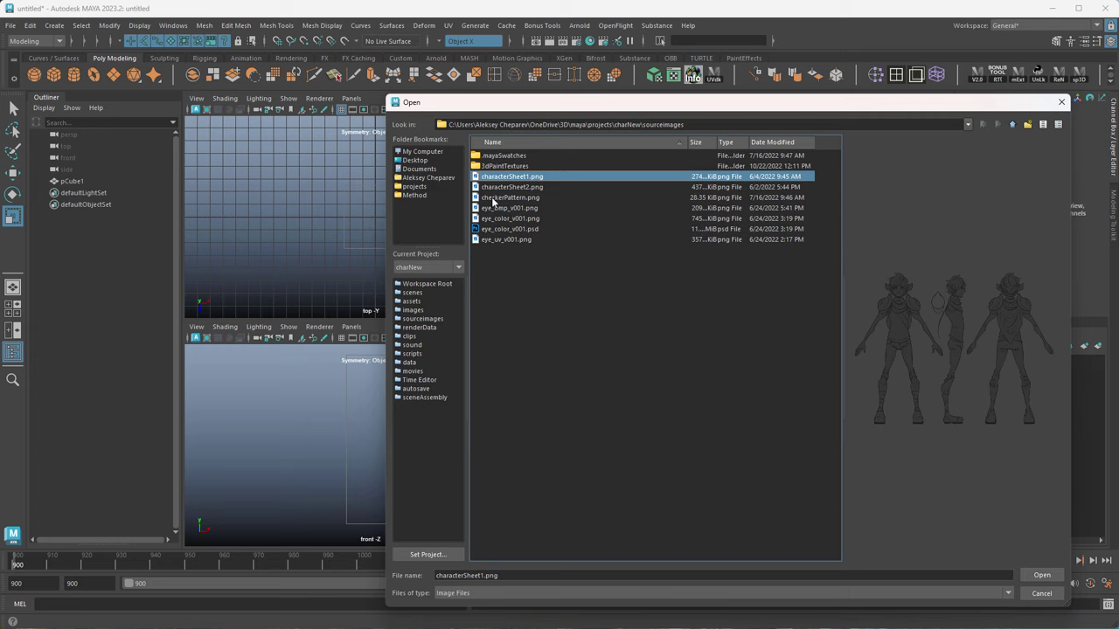
pyautogui.click(534, 197)
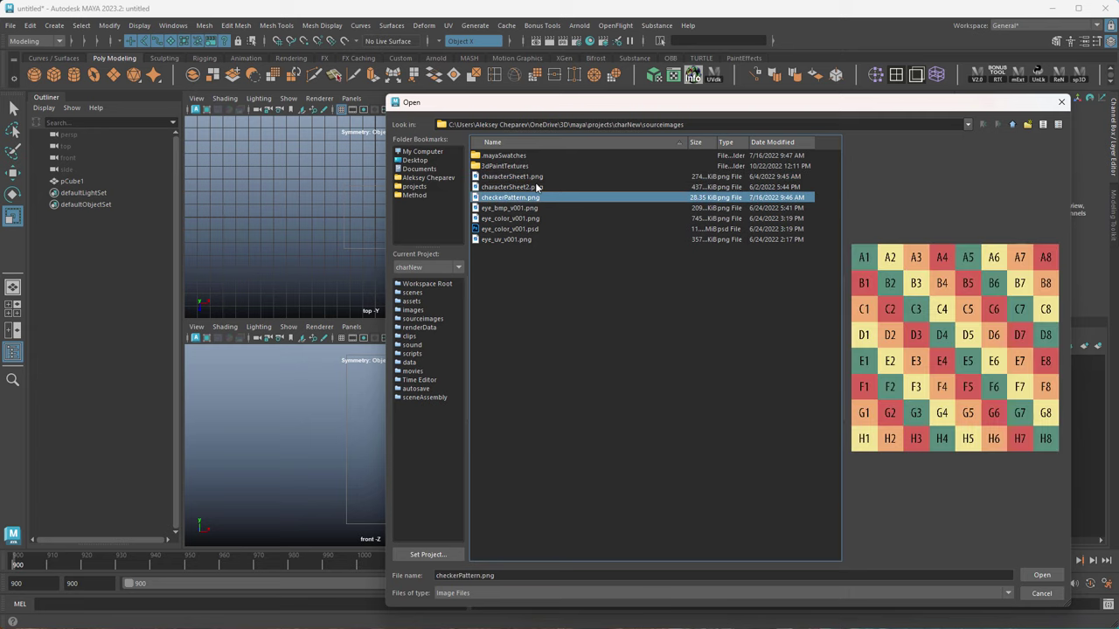
pyautogui.click(537, 187)
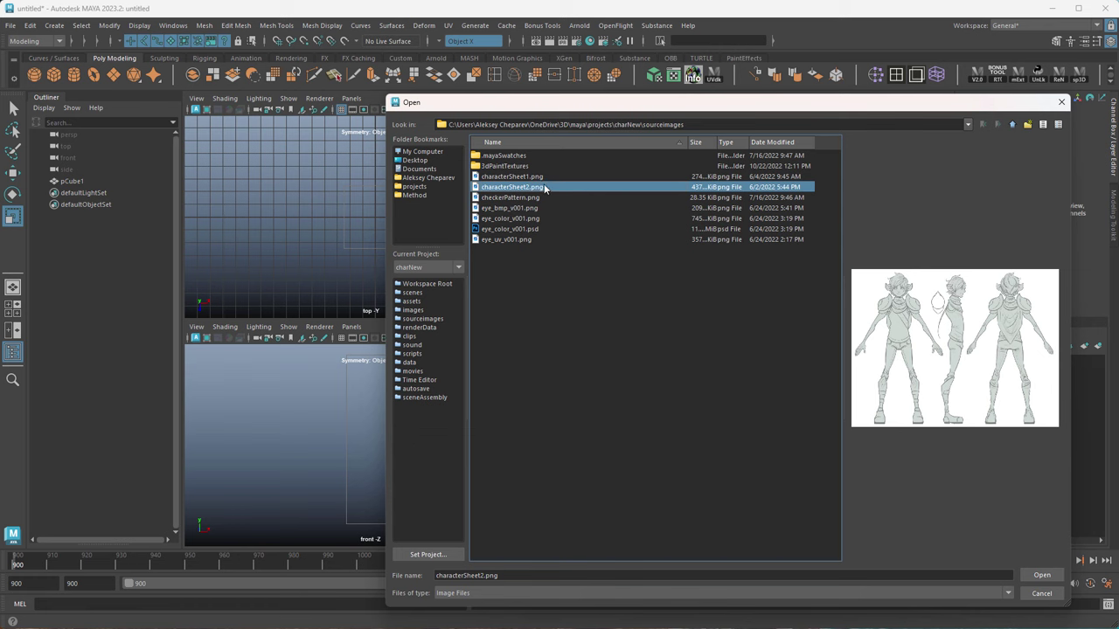
pyautogui.click(1042, 576)
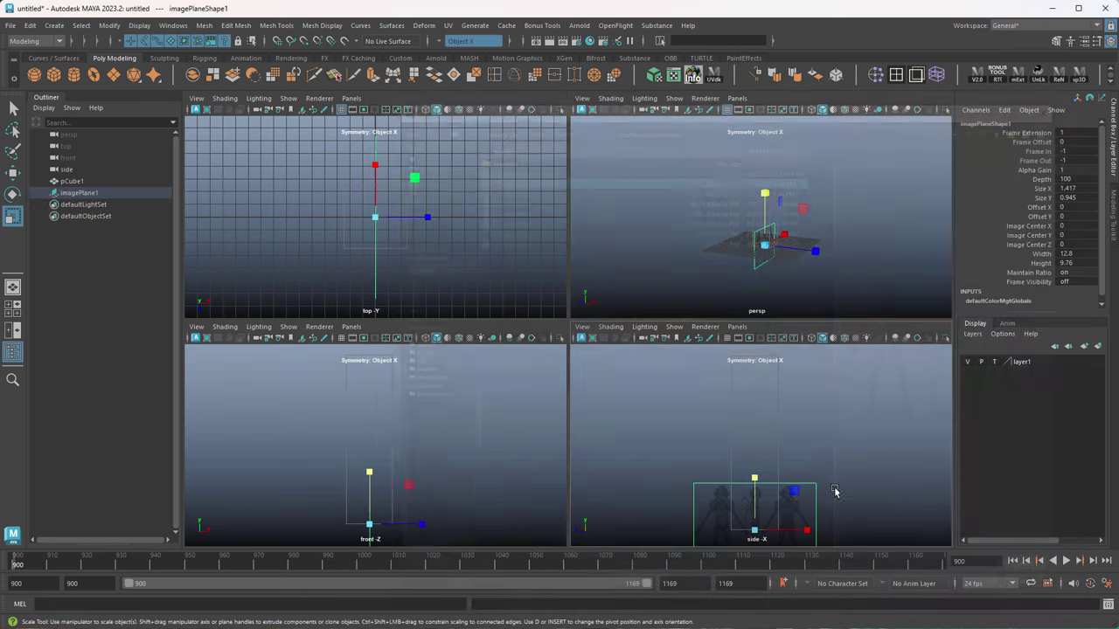
# Load characterSheet1.png as an image plane in the front view.
pyautogui.click(301, 339)
pyautogui.click(535, 177)
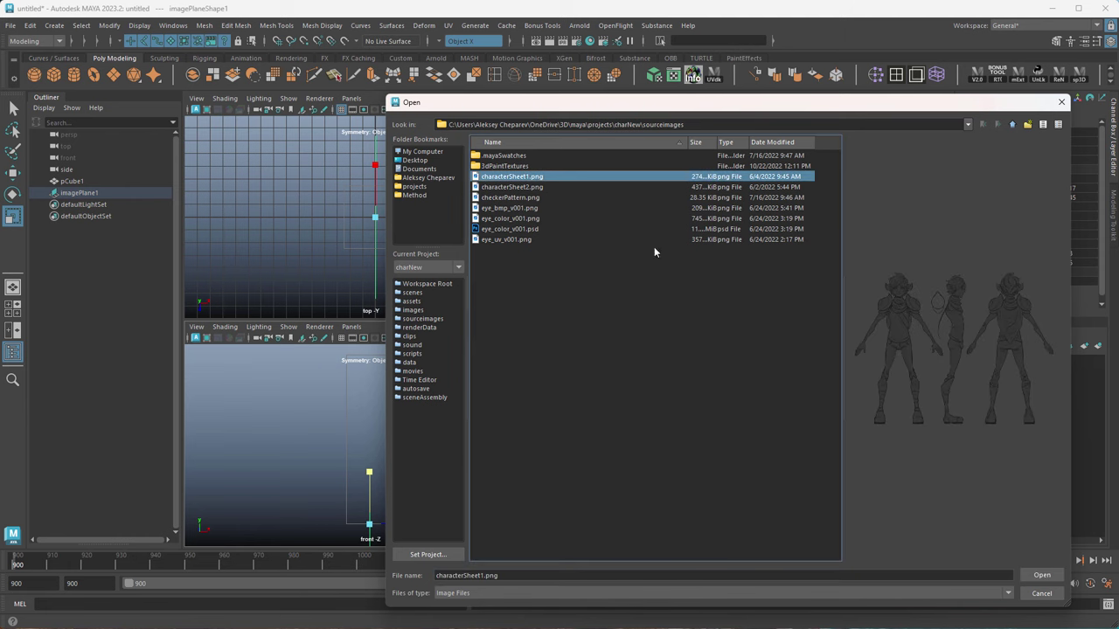
pyautogui.click(1042, 575)
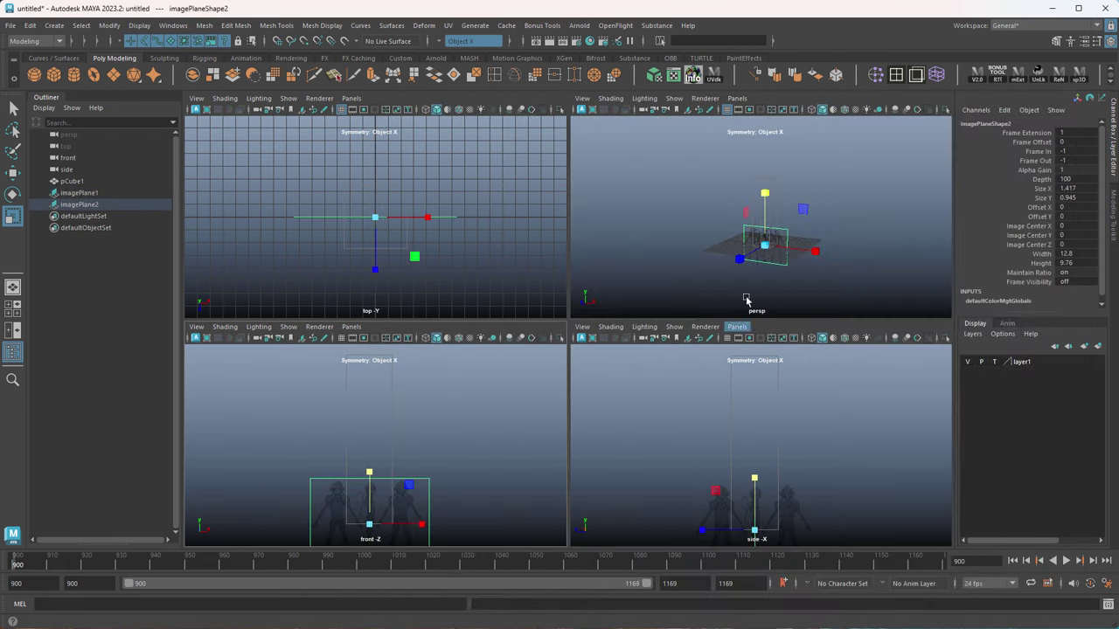
# Select both image planes and raise them vertically in the side view toward the template box.
pyautogui.press('space')
pyautogui.keyDown('alt'); pyautogui.moveTo(657, 353); pyautogui.dragTo(979, 507, button='right'); pyautogui.keyUp('alt')
pyautogui.keyDown('alt'); pyautogui.moveTo(788, 389); pyautogui.dragTo(832, 394); pyautogui.keyUp('alt')
pyautogui.keyDown('alt'); pyautogui.moveTo(831, 394); pyautogui.dragTo(635, 347, button='right'); pyautogui.keyUp('alt')
pyautogui.press('w')
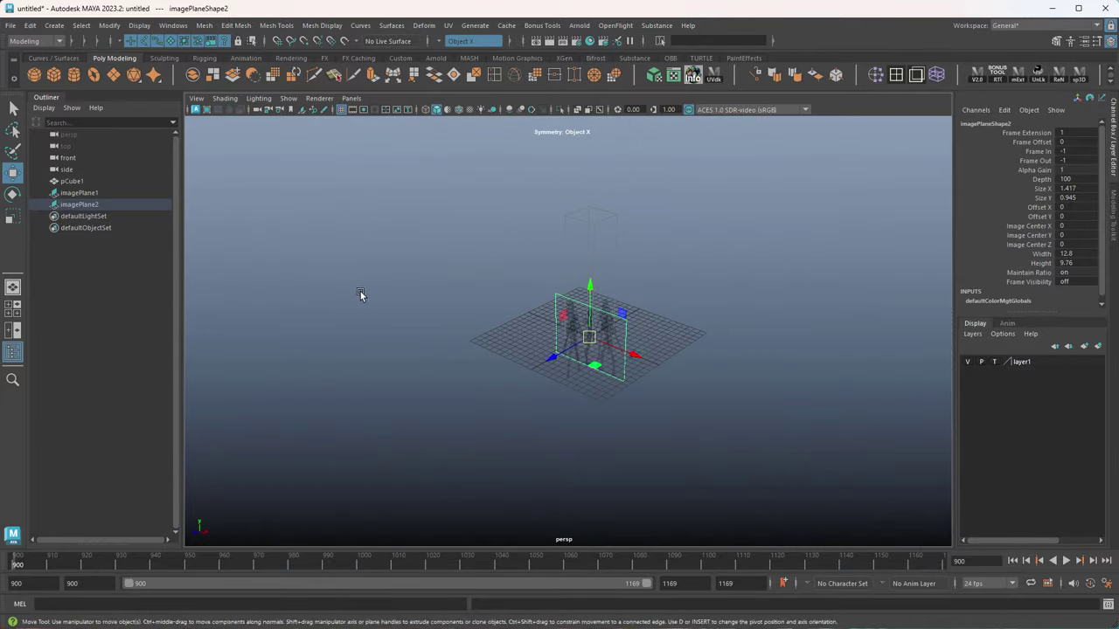
pyautogui.keyDown('alt'); pyautogui.moveTo(363, 294); pyautogui.dragTo(445, 253, button='right'); pyautogui.keyUp('alt')
pyautogui.moveTo(447, 247); pyautogui.dragTo(699, 350)
pyautogui.keyDown('alt'); pyautogui.moveTo(699, 350); pyautogui.dragTo(773, 411, button='right'); pyautogui.keyUp('alt')
pyautogui.press('space')
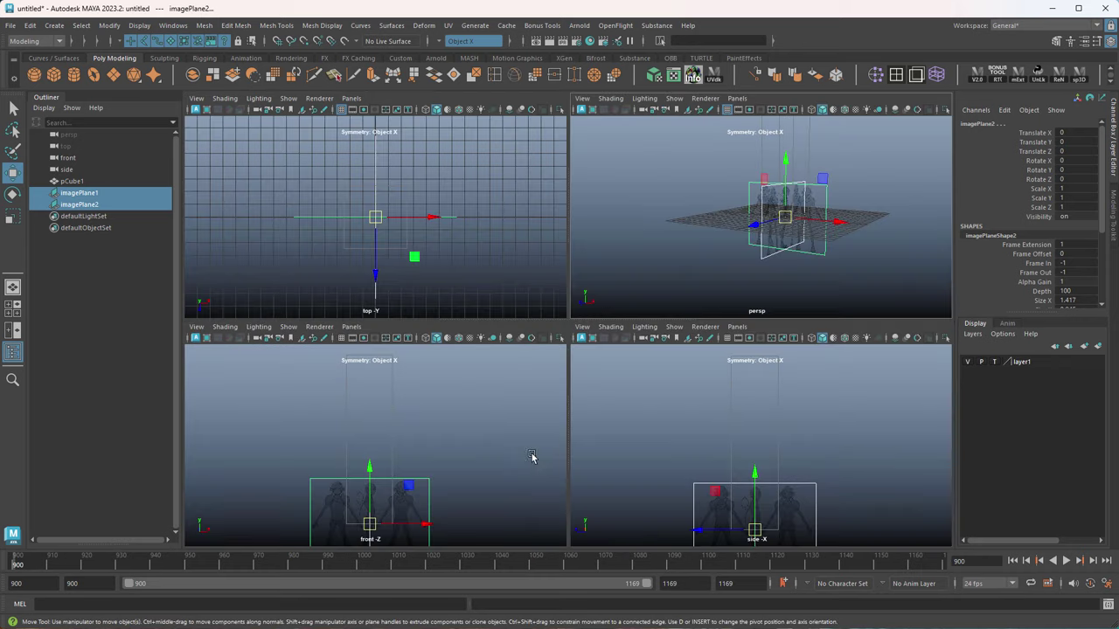
pyautogui.press('space')
pyautogui.keyDown('alt'); pyautogui.moveTo(732, 490); pyautogui.dragTo(677, 294, button='middle'); pyautogui.keyUp('alt')
pyautogui.keyDown('alt'); pyautogui.moveTo(677, 295); pyautogui.dragTo(757, 393, button='right'); pyautogui.keyUp('alt')
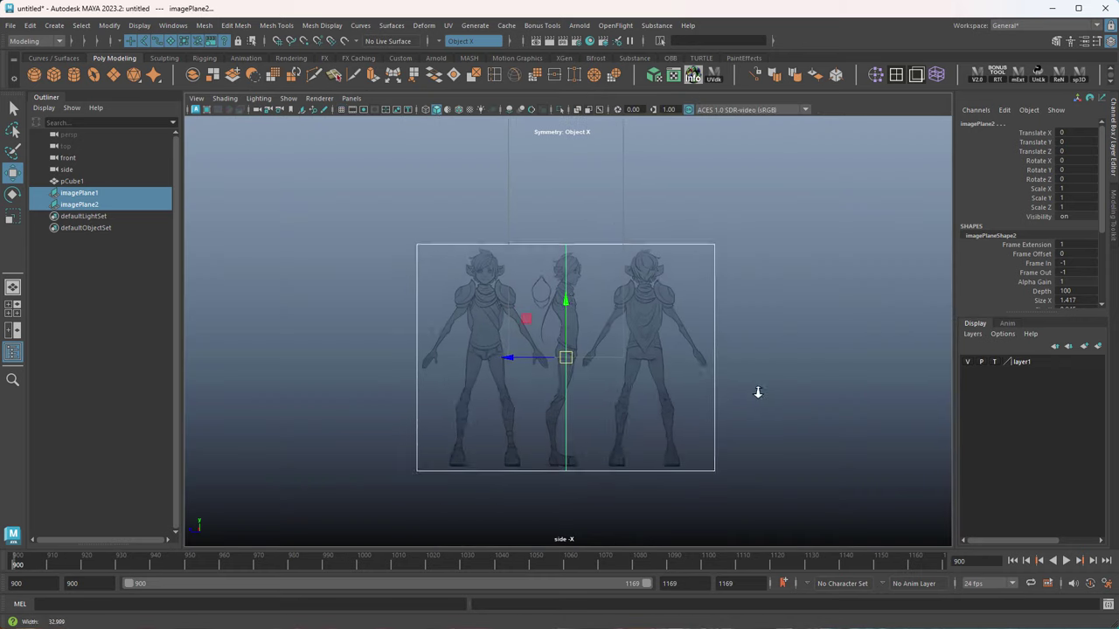
pyautogui.keyDown('alt'); pyautogui.moveTo(757, 393); pyautogui.dragTo(762, 433, button='middle'); pyautogui.keyUp('alt')
pyautogui.moveTo(570, 346); pyautogui.dragTo(573, 273)
# Enlarge both image planes uniformly toward the height of the template box.
pyautogui.press('r')
pyautogui.moveTo(592, 359); pyautogui.dragTo(666, 362, button='middle')
pyautogui.press('w')
pyautogui.keyDown('alt'); pyautogui.moveTo(666, 363); pyautogui.dragTo(646, 381, button='right'); pyautogui.keyUp('alt')
pyautogui.keyDown('alt'); pyautogui.moveTo(645, 381); pyautogui.dragTo(750, 421, button='middle'); pyautogui.keyUp('alt')
pyautogui.press('r')
pyautogui.keyDown('alt'); pyautogui.moveTo(749, 421); pyautogui.dragTo(694, 405, button='right'); pyautogui.keyUp('alt')
pyautogui.keyDown('alt'); pyautogui.moveTo(694, 405); pyautogui.dragTo(682, 410, button='middle'); pyautogui.keyUp('alt')
# Scale both image planes to about 1.784 and raise them to about 8.328 in Y, aligning the feet with the box's base.
pyautogui.press('w')
pyautogui.keyDown('alt'); pyautogui.moveTo(756, 425); pyautogui.dragTo(709, 429, button='right'); pyautogui.keyUp('alt')
pyautogui.moveTo(709, 430); pyautogui.dragTo(720, 399, button='middle')
pyautogui.hotkey('ctrl', 'z')
pyautogui.moveTo(607, 344); pyautogui.dragTo(597, 295, button='middle')
pyautogui.press('r')
pyautogui.moveTo(568, 420); pyautogui.dragTo(611, 427, button='middle')
pyautogui.press('w')
pyautogui.moveTo(591, 288); pyautogui.dragTo(590, 294)
pyautogui.moveTo(590, 296); pyautogui.dragTo(590, 292, button='middle')
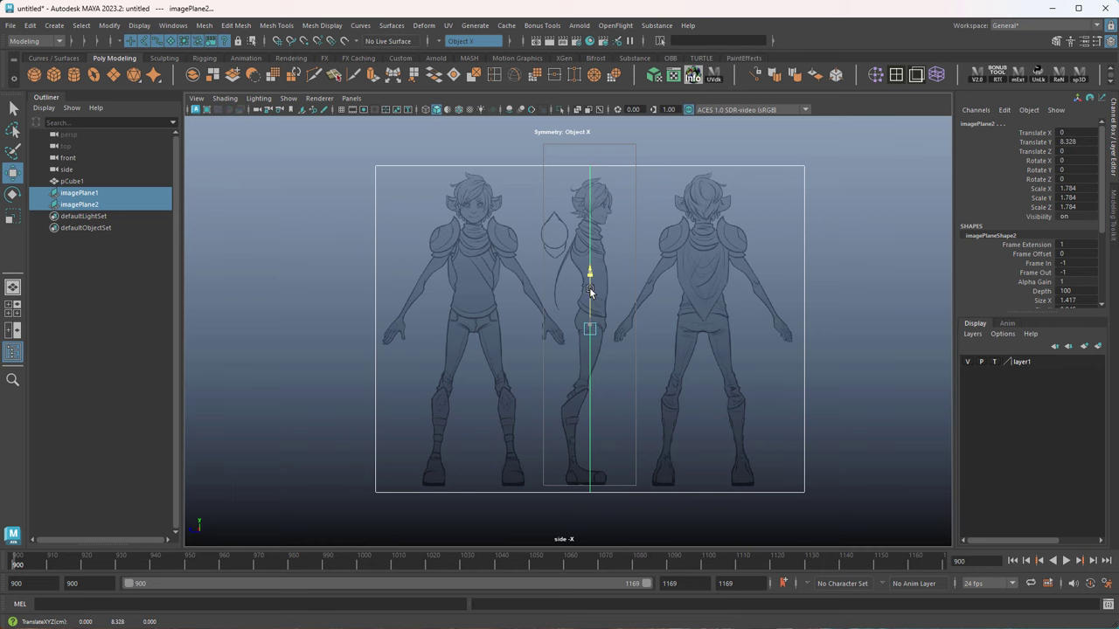
# Scale both image planes to about 1.985 and raise them to about 9.291 in Y to fit the character to the box.
pyautogui.press('r')
pyautogui.moveTo(636, 348); pyautogui.dragTo(674, 355, button='middle')
pyautogui.press('w')
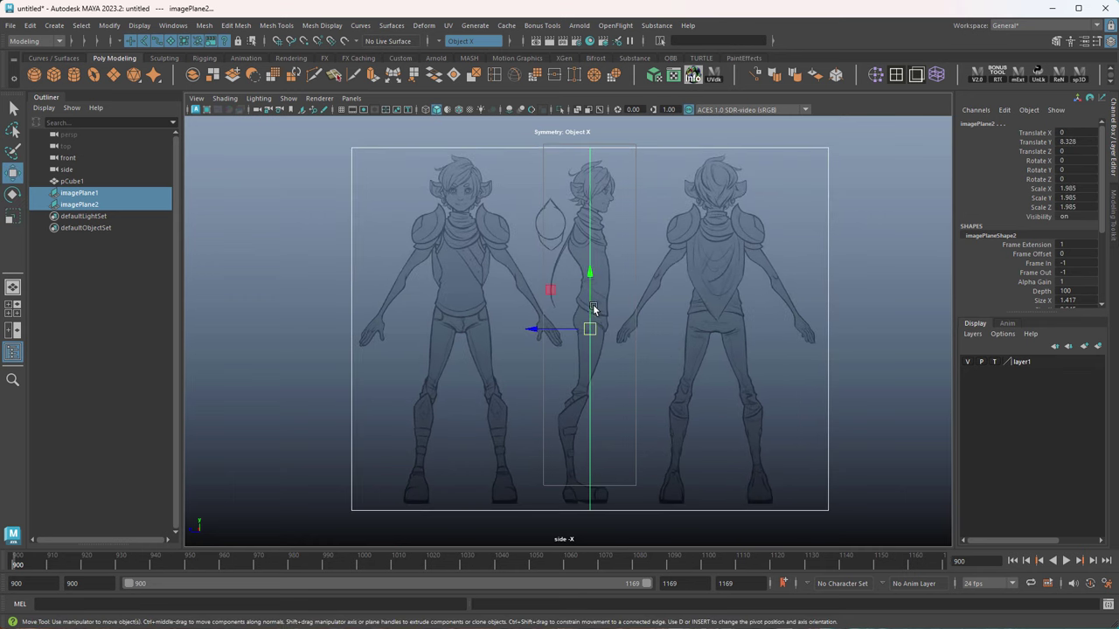
pyautogui.moveTo(594, 308); pyautogui.dragTo(594, 289, button='middle')
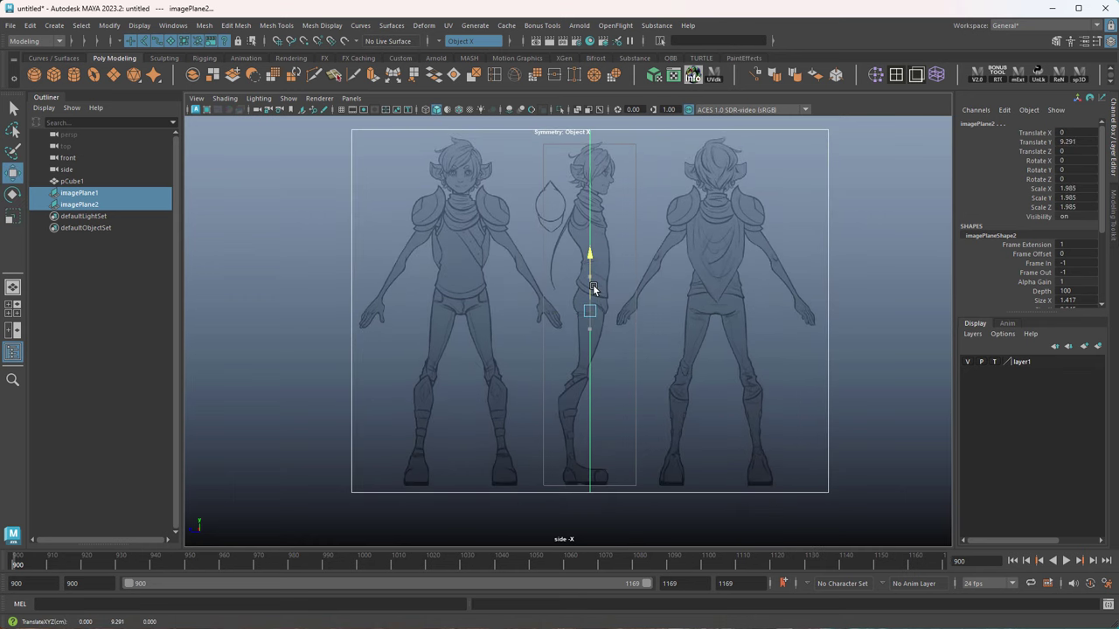
# Scale both image planes to about 1.958 and lower them to about 9.136 in Y to match the box height.
pyautogui.press('r')
pyautogui.moveTo(712, 342); pyautogui.dragTo(697, 339, button='middle')
pyautogui.press('w')
pyautogui.moveTo(592, 265); pyautogui.dragTo(591, 274)
pyautogui.press('r')
pyautogui.moveTo(680, 330); pyautogui.dragTo(621, 313, button='middle')
pyautogui.press('w')
pyautogui.press('r')
pyautogui.press('w')
pyautogui.moveTo(592, 277); pyautogui.dragTo(592, 275)
# Raise both image planes to about 9.164 in Y to align the feet with the ground, and display the grid in the side view.
pyautogui.keyDown('alt'); pyautogui.moveTo(616, 393); pyautogui.dragTo(631, 257, button='middle'); pyautogui.keyUp('alt')
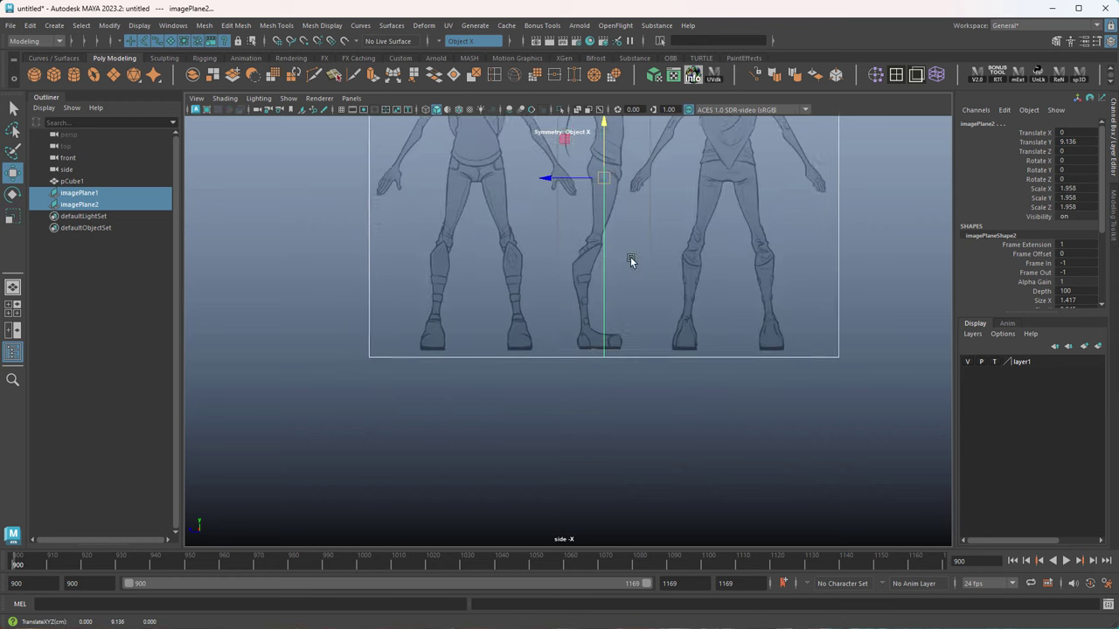
pyautogui.keyDown('alt'); pyautogui.moveTo(631, 259); pyautogui.dragTo(662, 398, button='right'); pyautogui.keyUp('alt')
pyautogui.keyDown('alt'); pyautogui.moveTo(662, 398); pyautogui.dragTo(577, 384, button='middle'); pyautogui.keyUp('alt')
pyautogui.keyDown('alt'); pyautogui.moveTo(577, 384); pyautogui.dragTo(649, 413, button='right'); pyautogui.keyUp('alt')
pyautogui.moveTo(649, 412); pyautogui.dragTo(654, 407, button='middle')
pyautogui.click(342, 113)
pyautogui.scroll(-8, 806, 236)
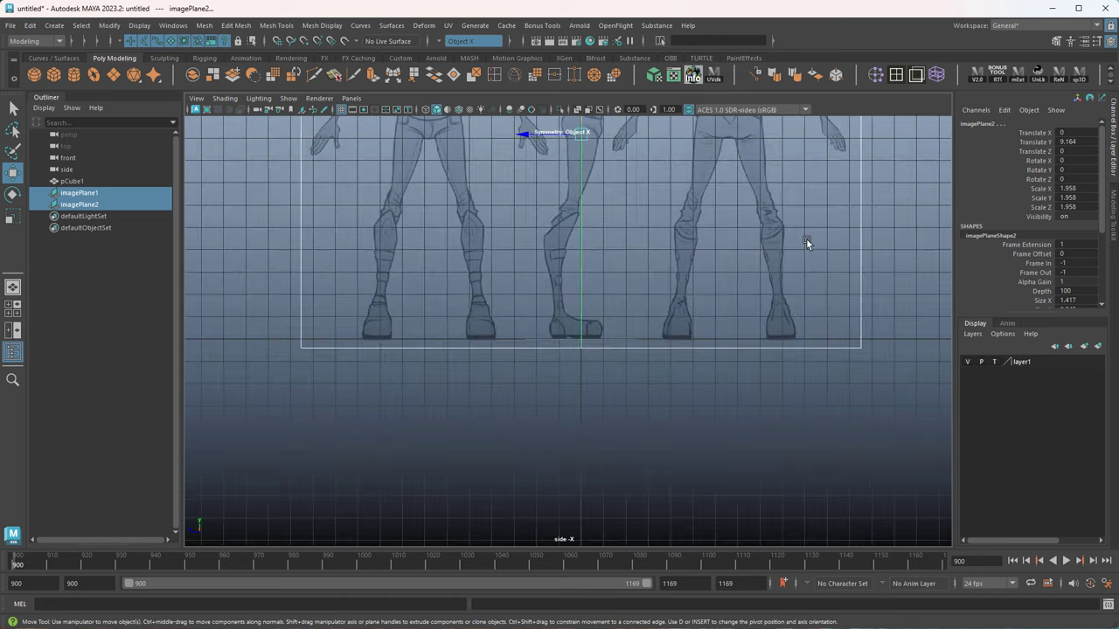
# Delete the display layer layer1 and the scale-reference box from the scene.
pyautogui.press('space')
pyautogui.press('space')
pyautogui.keyDown('alt'); pyautogui.moveTo(816, 345); pyautogui.dragTo(739, 343); pyautogui.keyUp('alt')
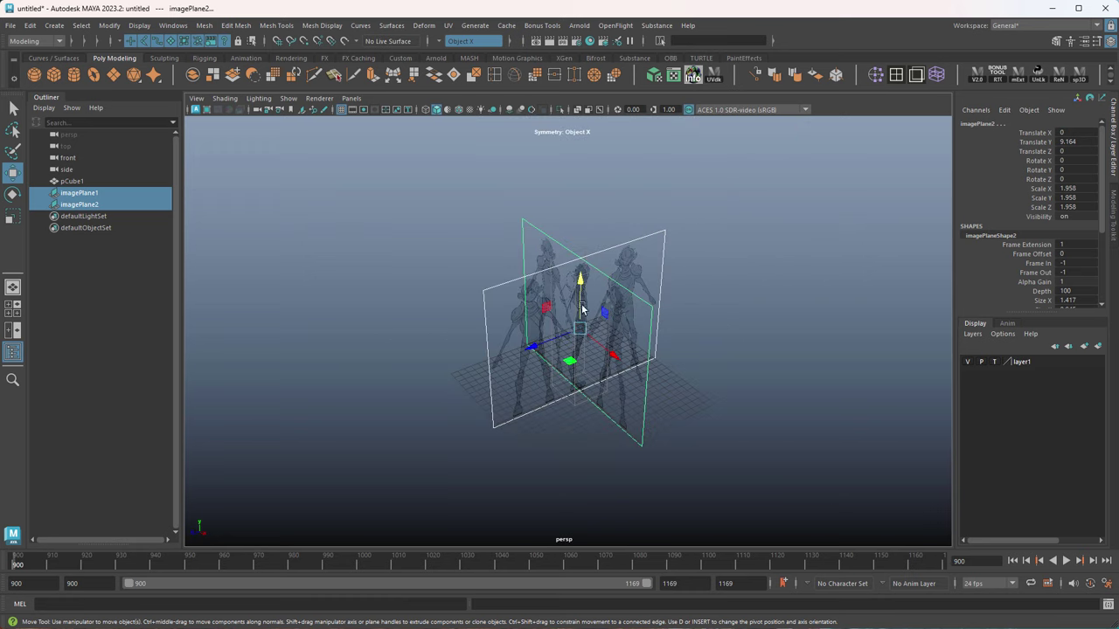
pyautogui.scroll(5, 688, 162)
pyautogui.click(1022, 361)
pyautogui.rightClick(1022, 361)
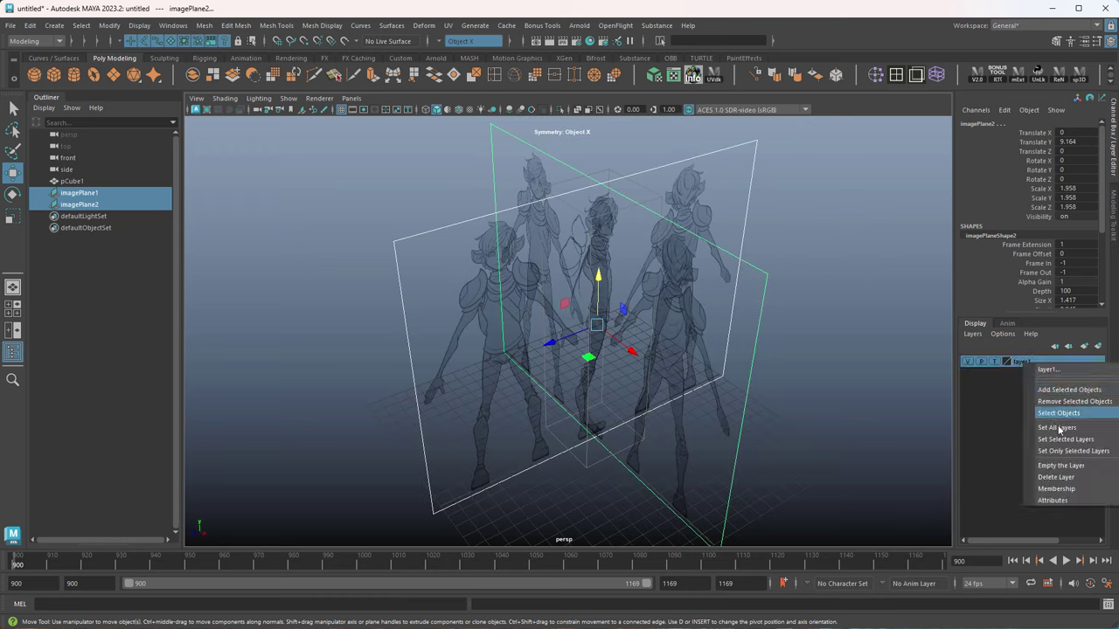
pyautogui.click(1071, 468)
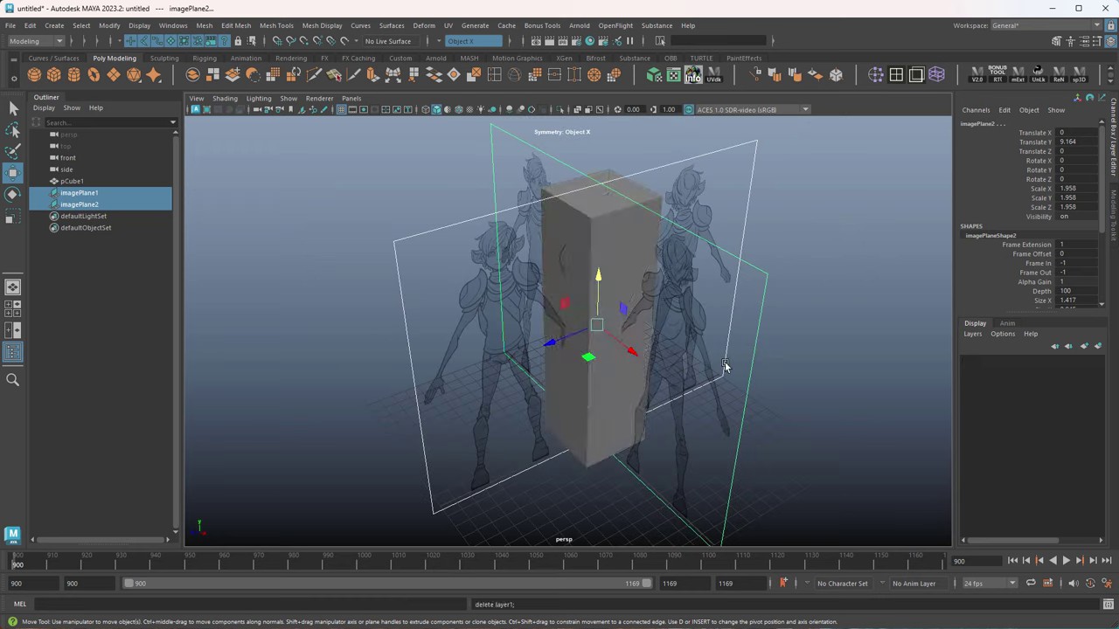
pyautogui.click(74, 181)
pyautogui.press('Delete')
# In the perspective view, move imagePlane2 back to about -35 in Z and imagePlane1 back to about -64.3 in X.
pyautogui.scroll(-8, 574, 386)
pyautogui.keyDown('alt'); pyautogui.moveTo(574, 362); pyautogui.dragTo(649, 369); pyautogui.keyUp('alt')
pyautogui.click(628, 362)
pyautogui.press('space')
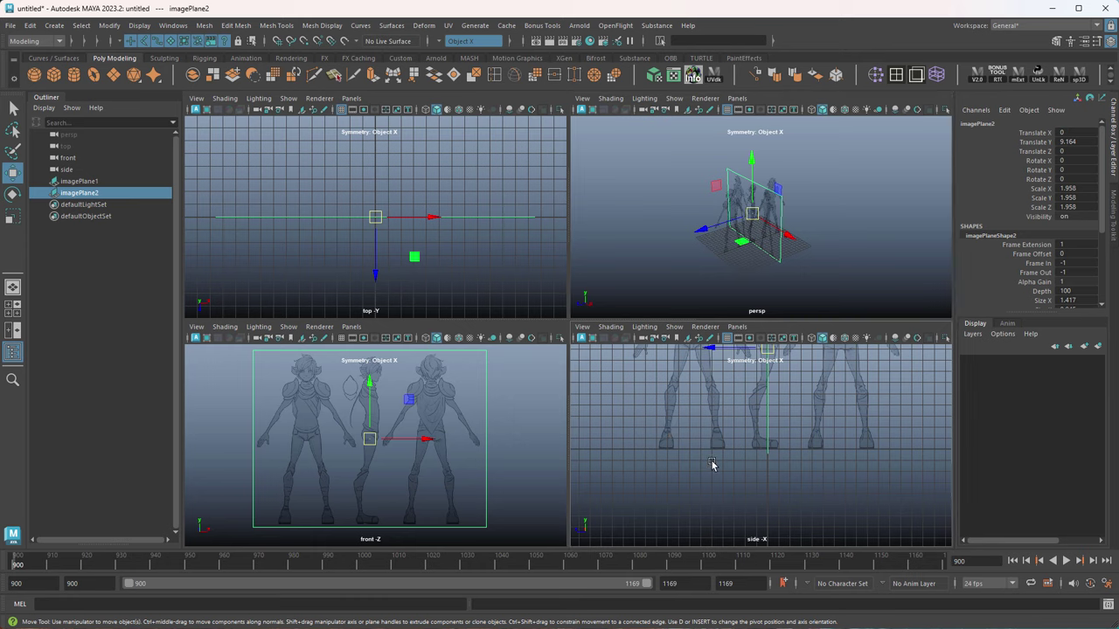
pyautogui.press('space')
pyautogui.keyDown('alt'); pyautogui.moveTo(676, 365); pyautogui.dragTo(677, 448, button='middle'); pyautogui.keyUp('alt')
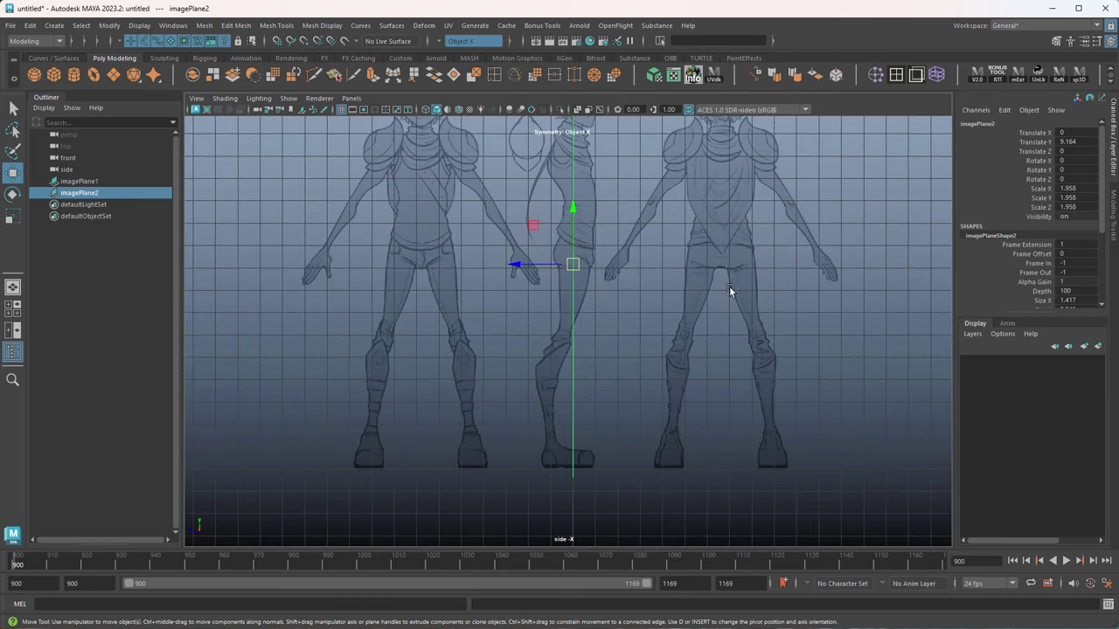
pyautogui.press('space')
pyautogui.press('space')
pyautogui.moveTo(508, 335); pyautogui.dragTo(699, 280)
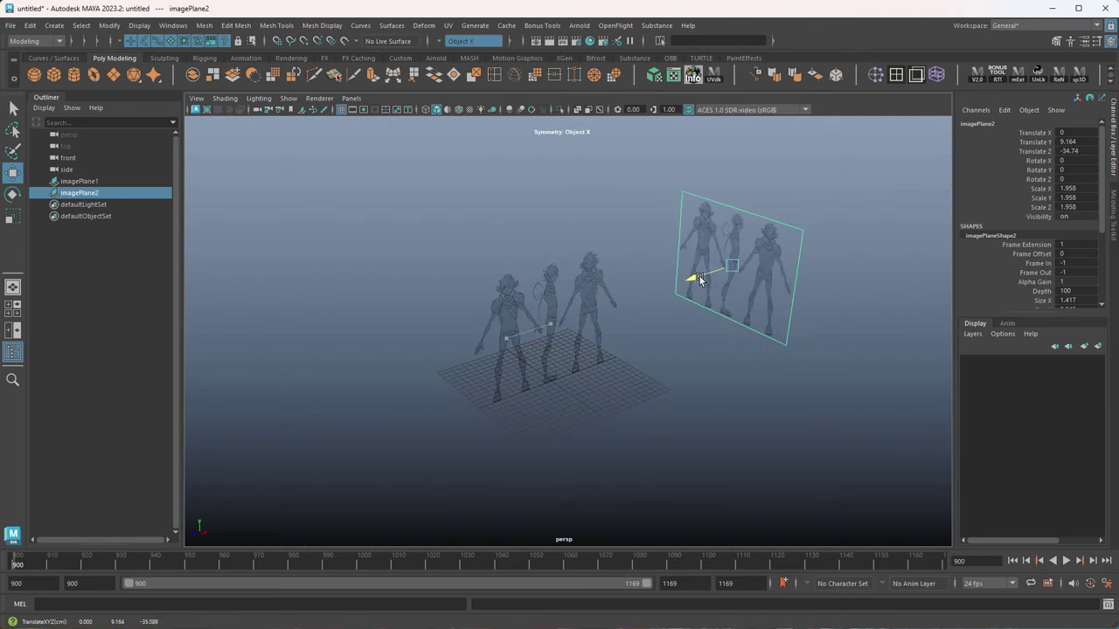
pyautogui.click(554, 341)
pyautogui.moveTo(549, 323); pyautogui.dragTo(387, 219)
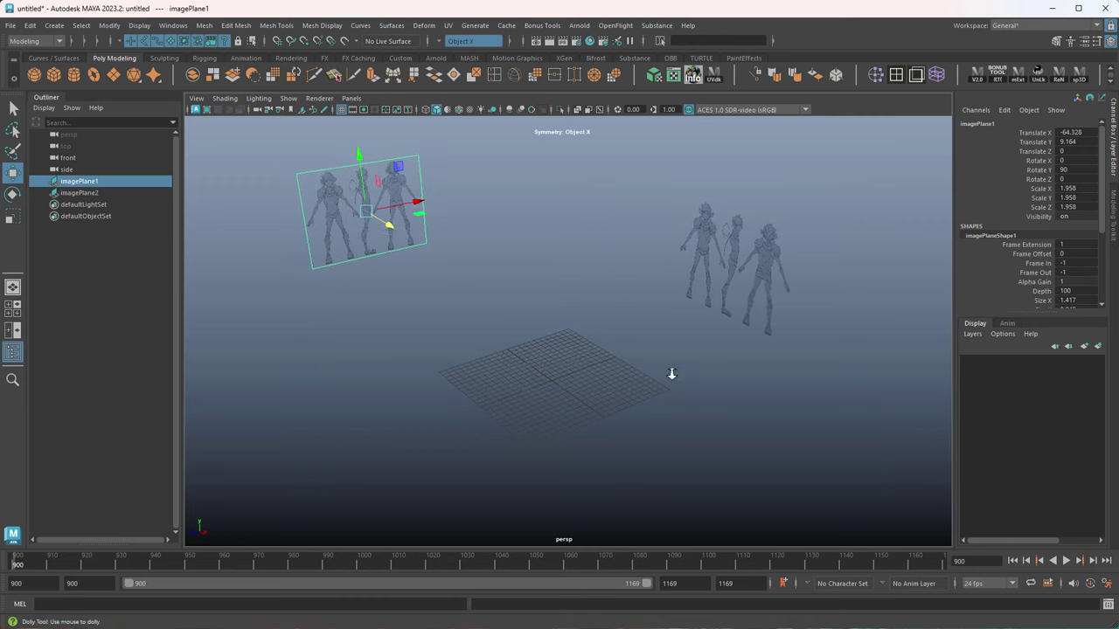
# Push imagePlane1 farther back to about -109.144 in X and imagePlane2 to about -112.685 in Z.
pyautogui.keyDown('alt'); pyautogui.moveTo(620, 357); pyautogui.dragTo(617, 263, button='right'); pyautogui.keyUp('alt')
pyautogui.keyDown('alt'); pyautogui.moveTo(617, 263); pyautogui.dragTo(624, 297); pyautogui.keyUp('alt')
pyautogui.moveTo(644, 361); pyautogui.dragTo(497, 315, button='middle')
pyautogui.moveTo(593, 209); pyautogui.dragTo(774, 162)
# Display the grid in the front view and frame the full character in both the front and side views.
pyautogui.press('space')
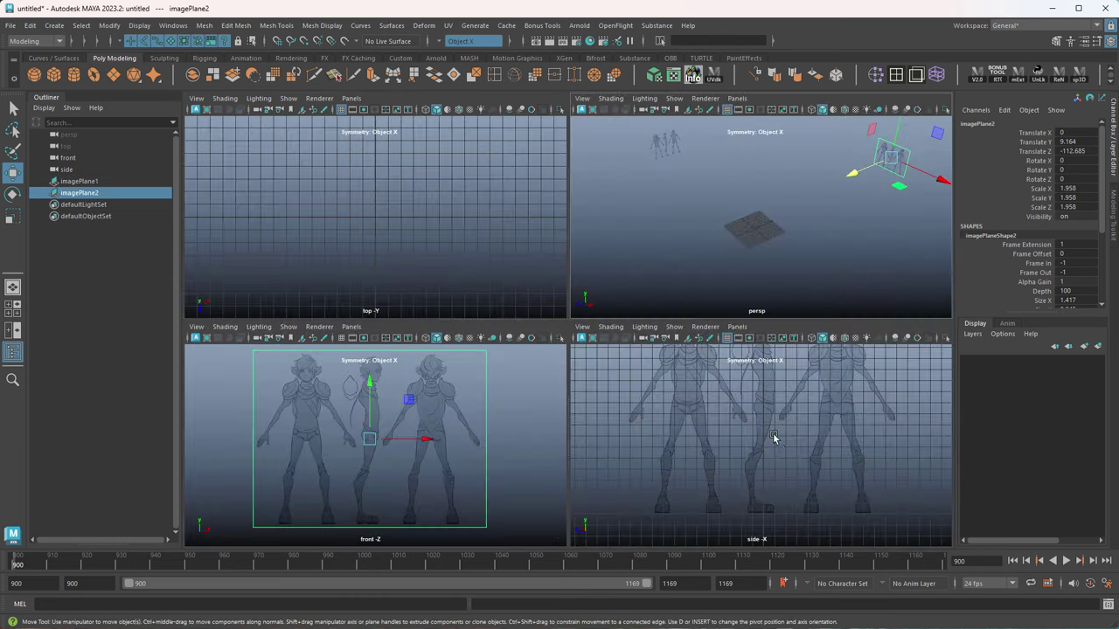
pyautogui.click(342, 337)
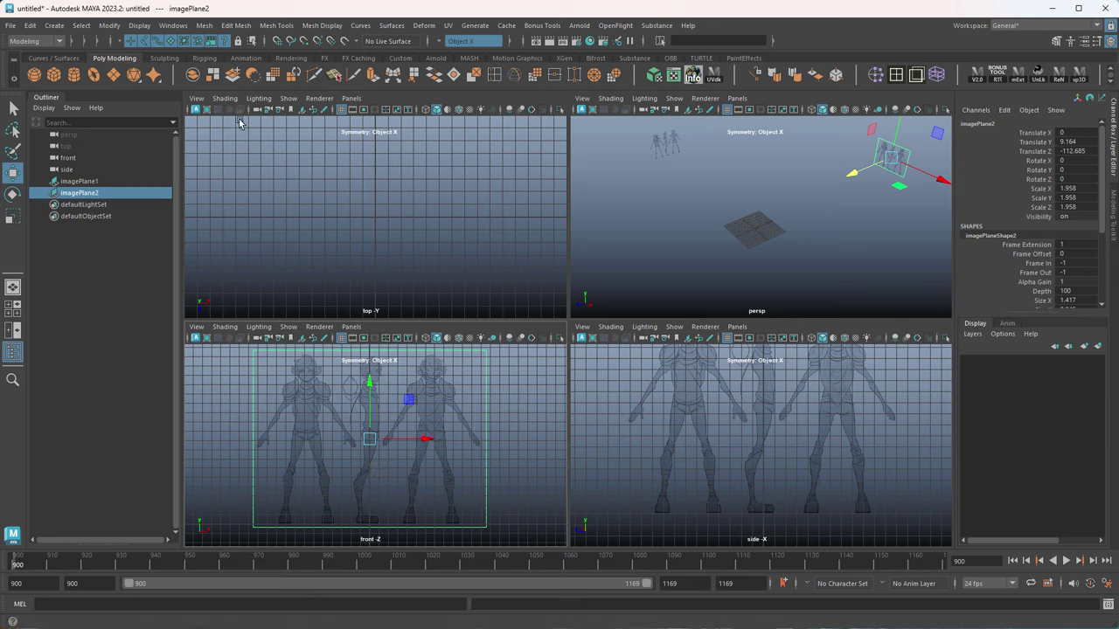
pyautogui.keyDown('alt'); pyautogui.moveTo(792, 416); pyautogui.dragTo(732, 445, button='middle'); pyautogui.keyUp('alt')
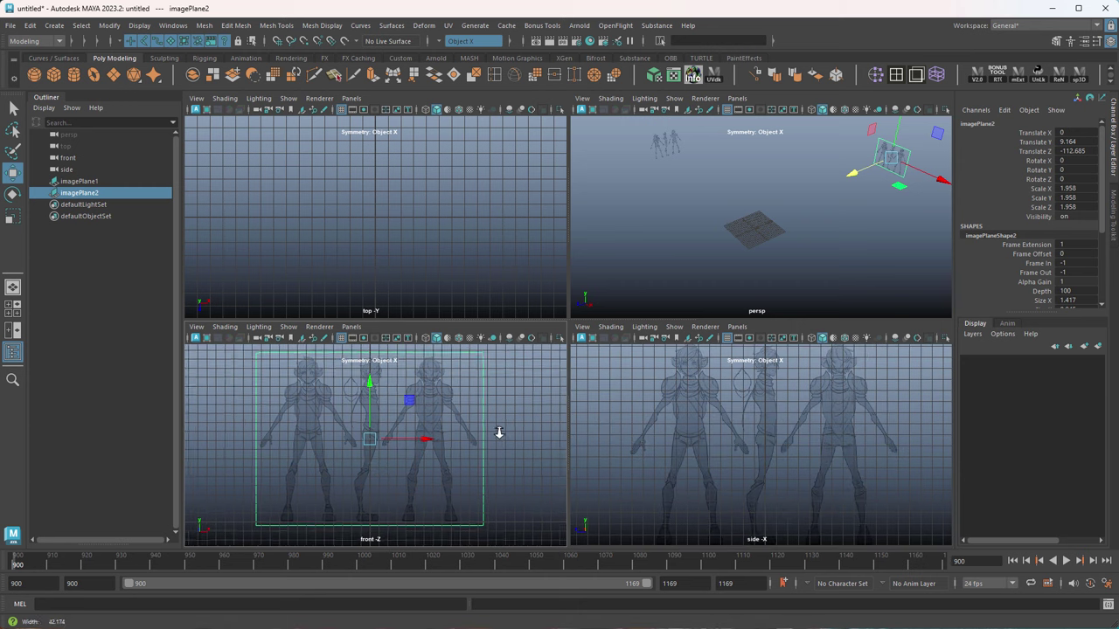
pyautogui.keyDown('alt'); pyautogui.moveTo(496, 433); pyautogui.dragTo(495, 433, button='right'); pyautogui.keyUp('alt')
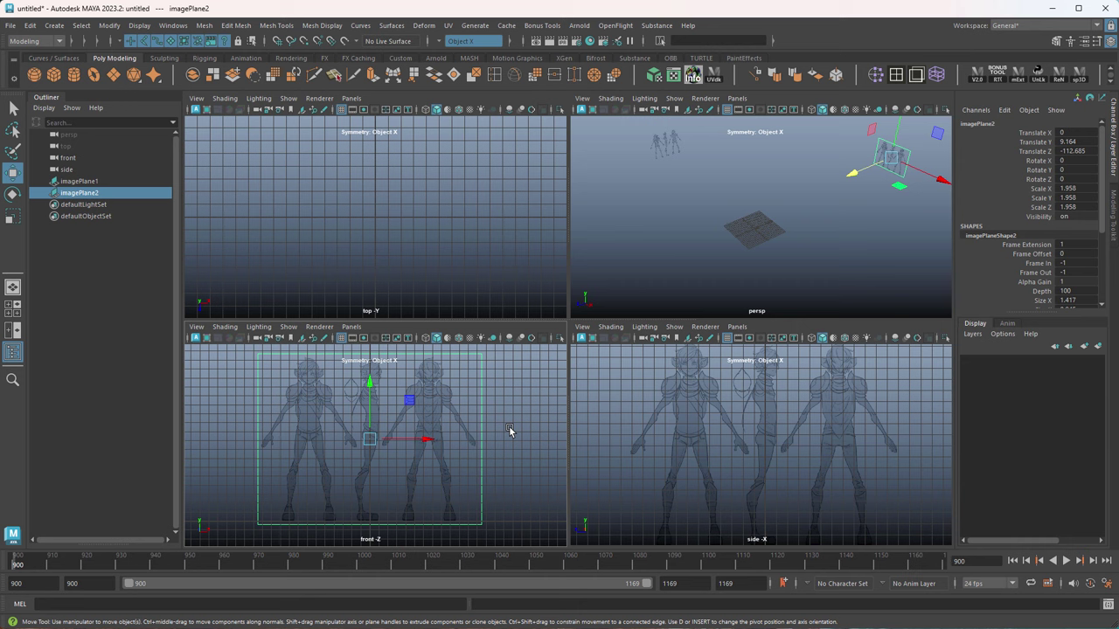
pyautogui.keyDown('alt'); pyautogui.moveTo(515, 436); pyautogui.dragTo(506, 435, button='right'); pyautogui.keyUp('alt')
pyautogui.keyDown('alt'); pyautogui.moveTo(837, 445); pyautogui.dragTo(767, 425, button='right'); pyautogui.keyUp('alt')
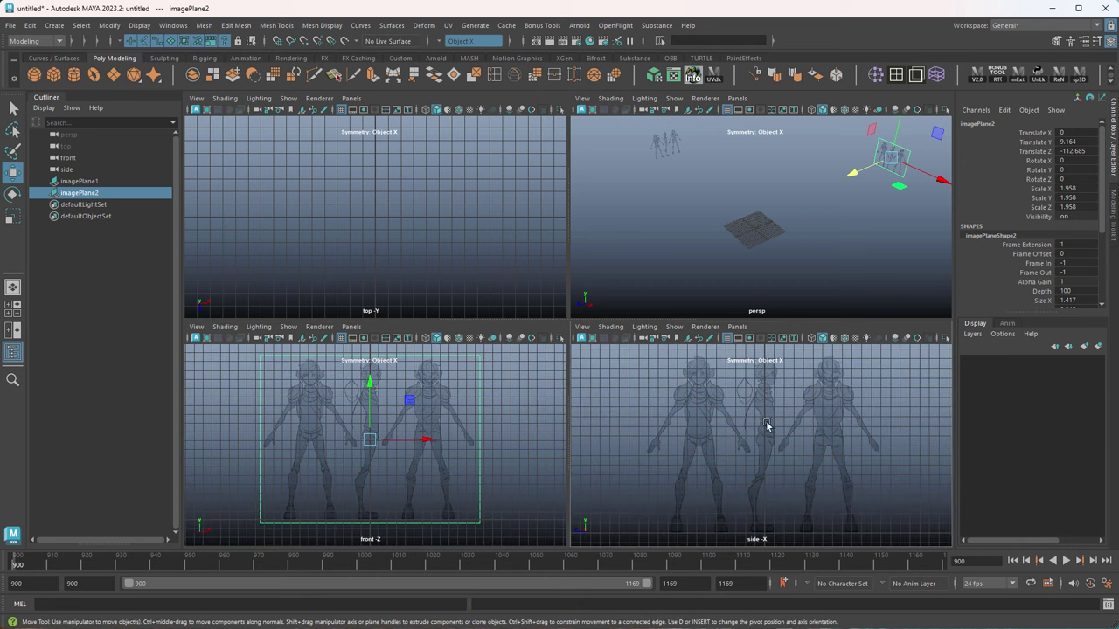
# Create a polygon test cube, scale it uniformly to about 9.197 and raise it to about 10.416 in Y.
pyautogui.click(52, 76)
pyautogui.press('r')
pyautogui.moveTo(288, 421); pyautogui.dragTo(390, 447, button='middle')
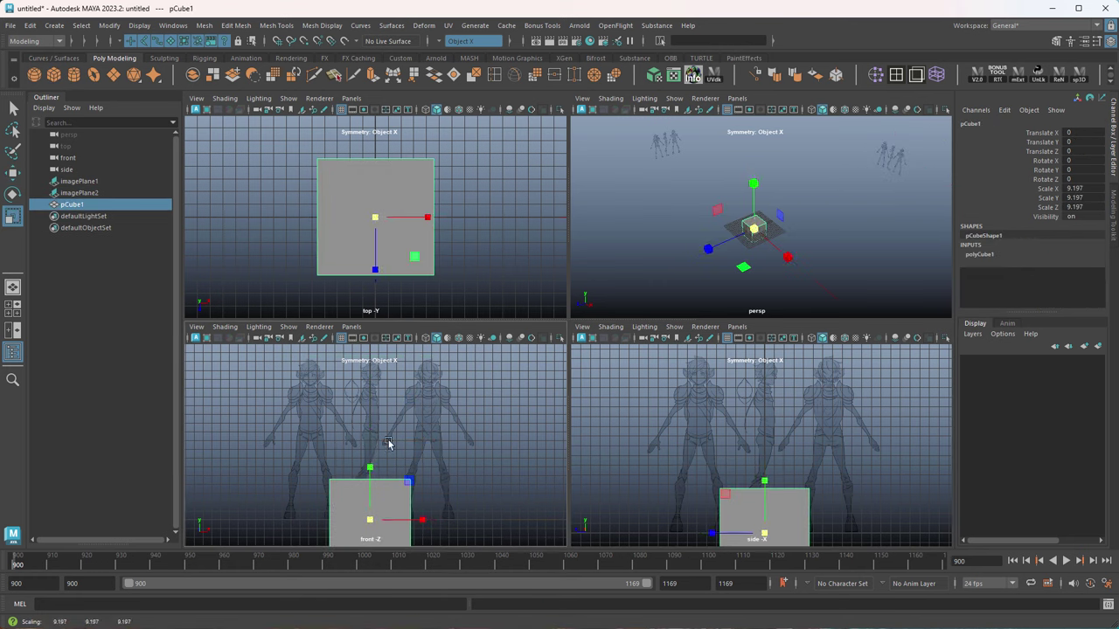
pyautogui.press('w')
pyautogui.moveTo(370, 457); pyautogui.dragTo(369, 358)
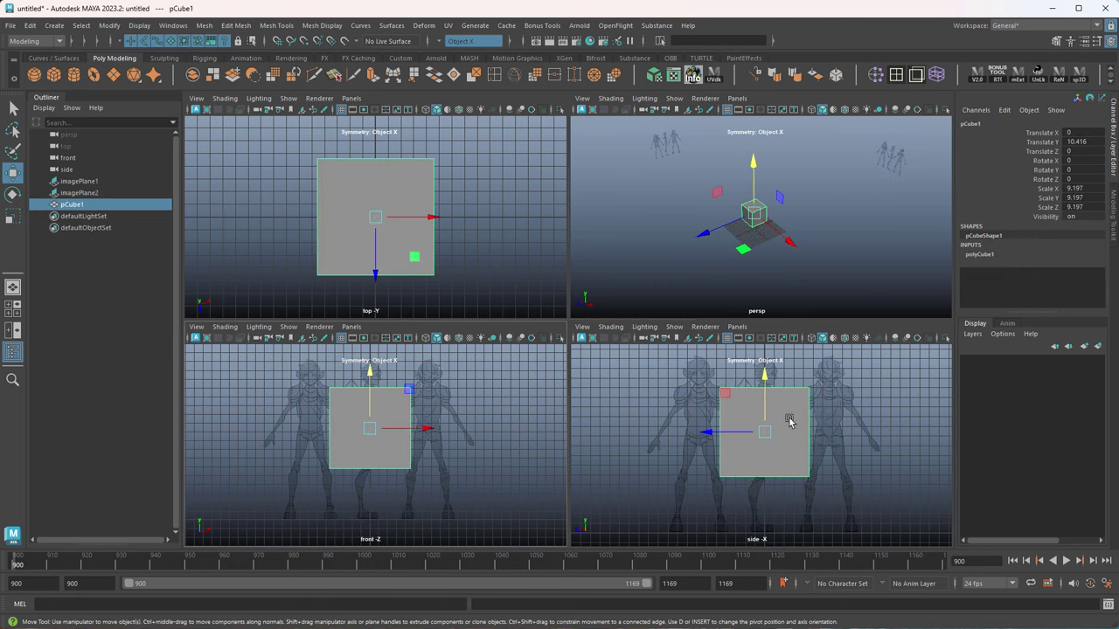
# Move imagePlane1 along X past the front of the cube, and return it behind the cube at about -122.728.
pyautogui.click(660, 144)
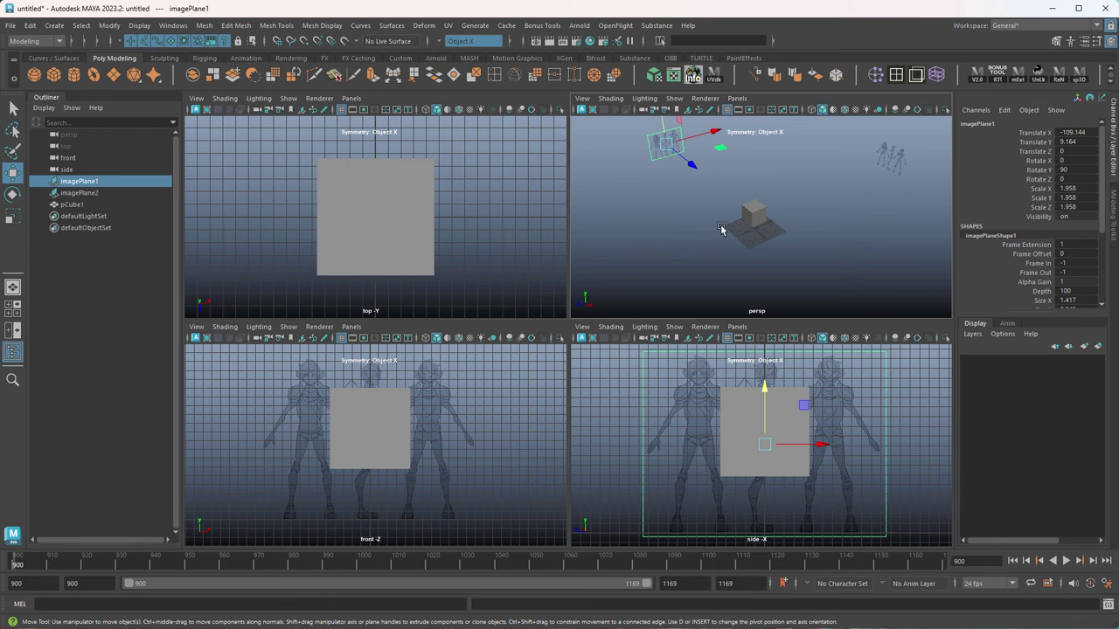
pyautogui.moveTo(692, 164); pyautogui.dragTo(911, 376)
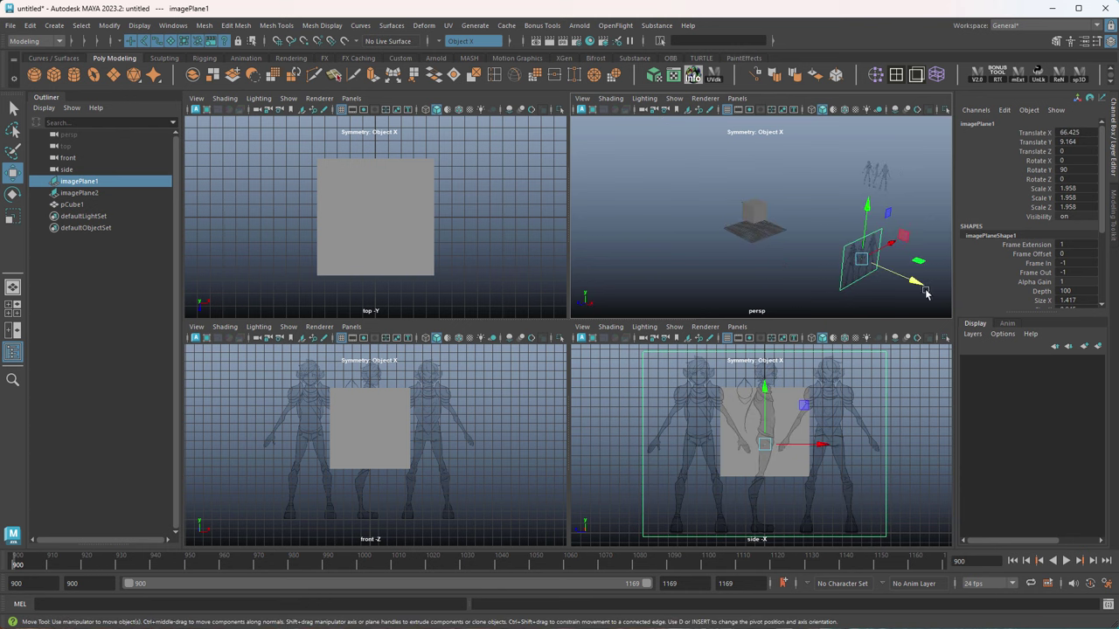
pyautogui.moveTo(924, 294); pyautogui.dragTo(828, 268)
pyautogui.scroll(-4, 828, 269)
pyautogui.moveTo(709, 208); pyautogui.dragTo(709, 209)
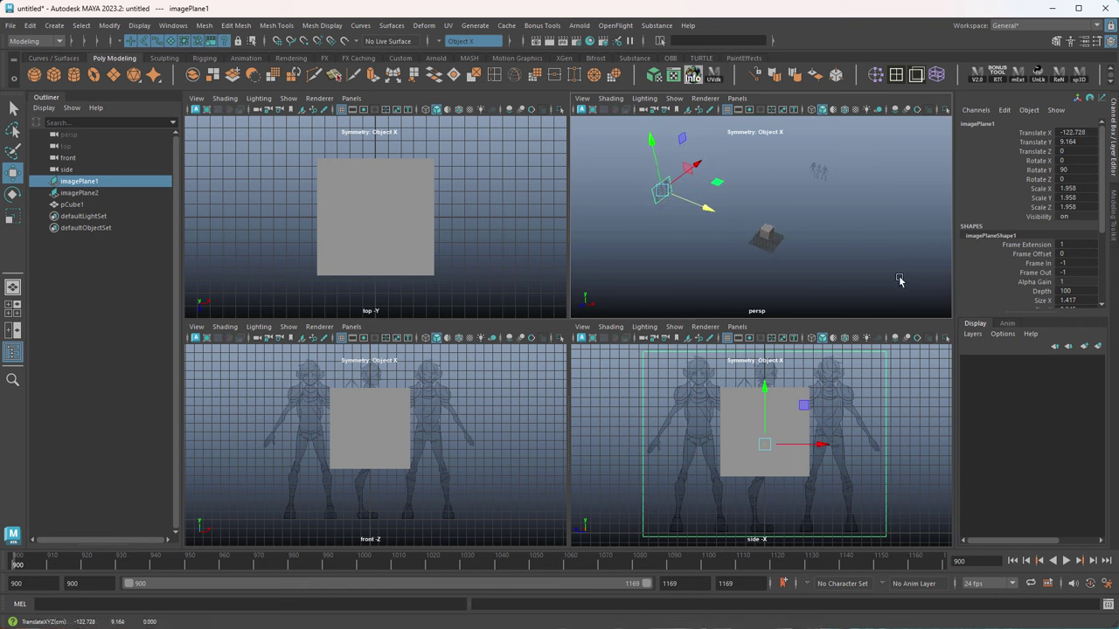
# Delete the test cube from the scene.
pyautogui.keyDown('alt'); pyautogui.moveTo(794, 275); pyautogui.dragTo(774, 214); pyautogui.keyUp('alt')
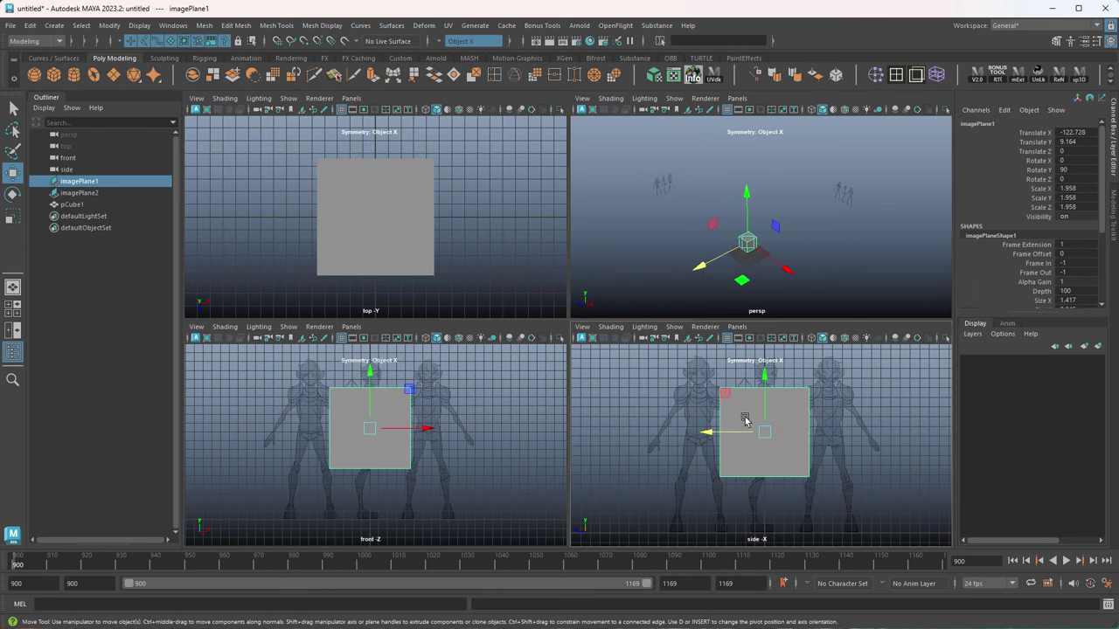
pyautogui.click(745, 421)
pyautogui.press('Delete')
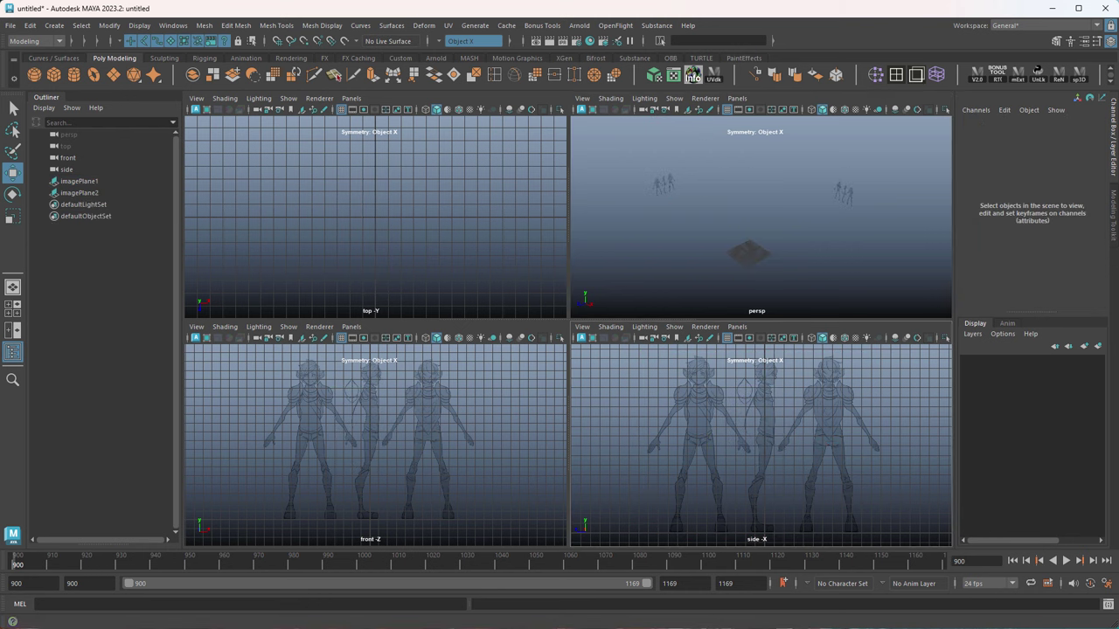
# In the front view, move imagePlane2 to about 6.803 in X to center the front-facing figure on the grid's vertical axis.
pyautogui.scroll(2, 796, 415)
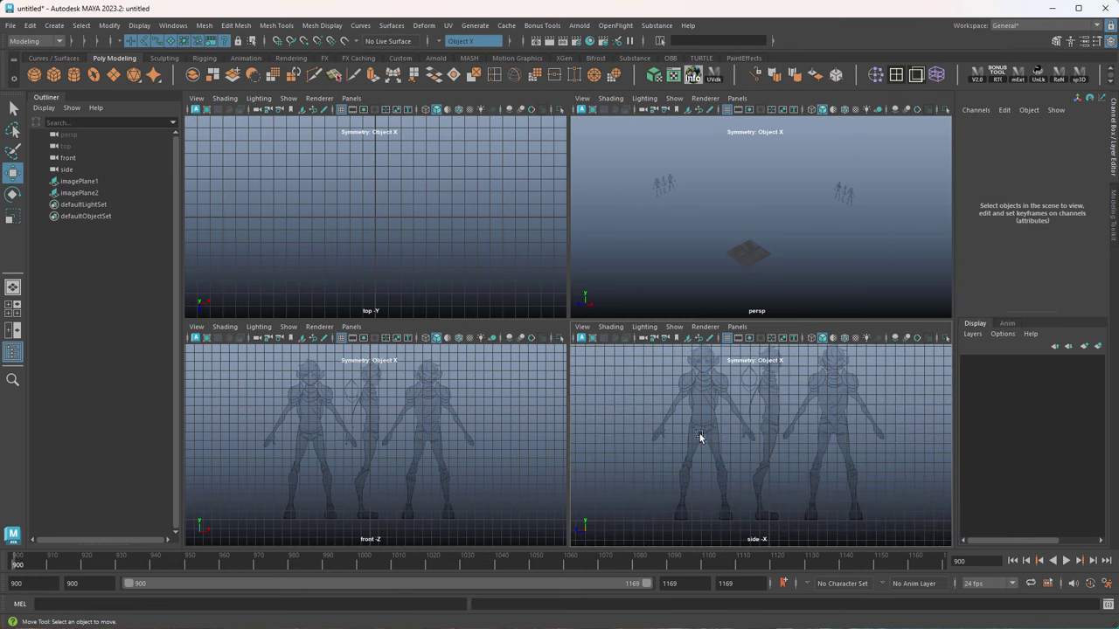
pyautogui.press('space')
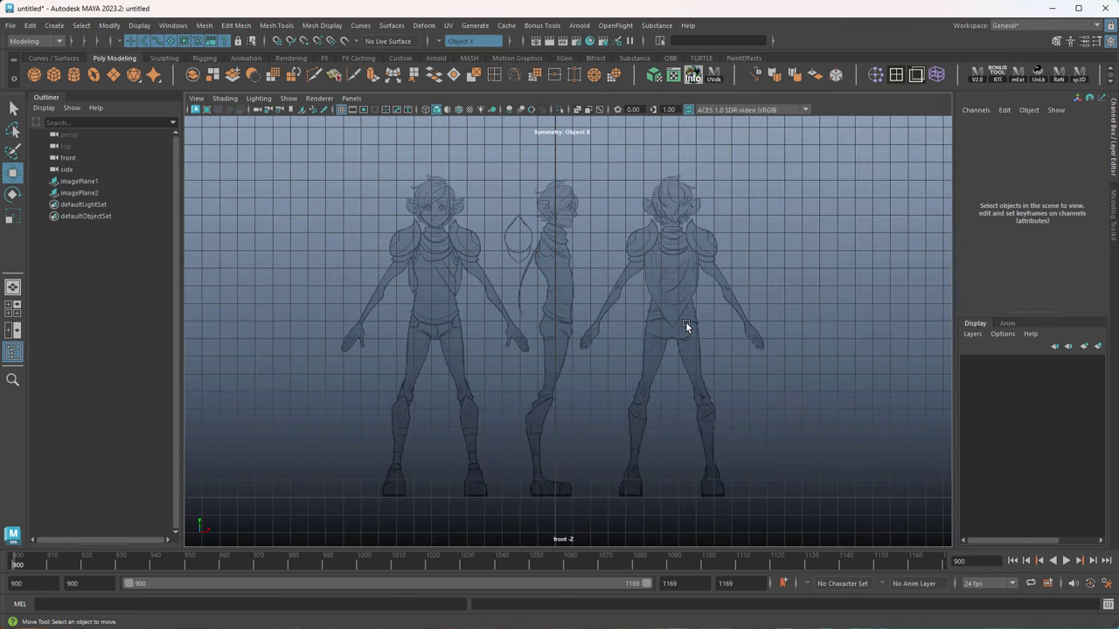
pyautogui.moveTo(580, 150); pyautogui.dragTo(770, 260)
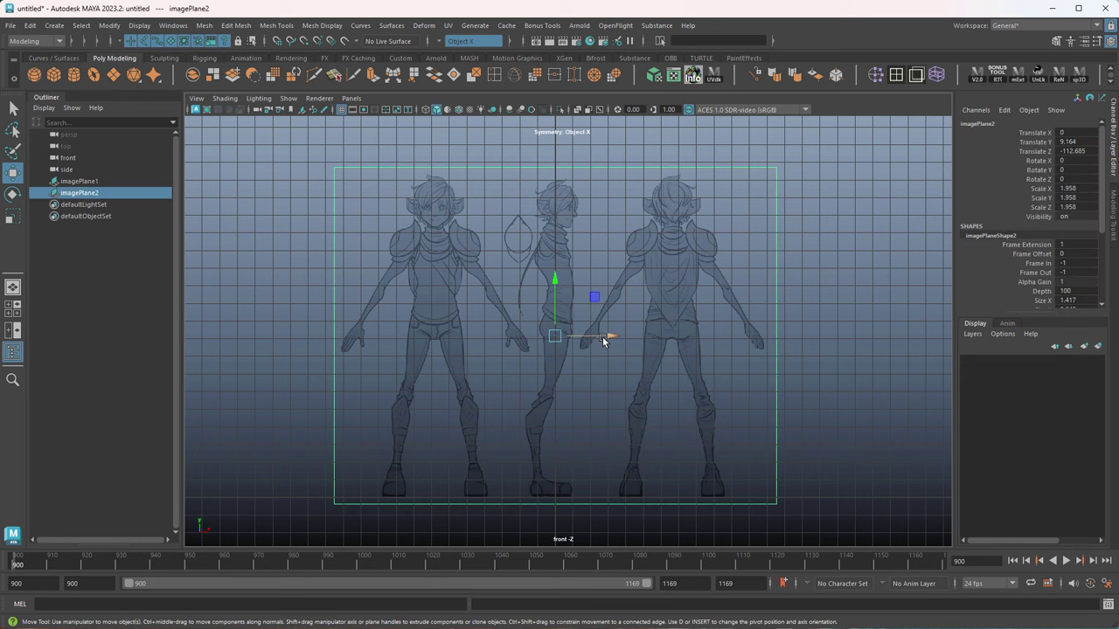
pyautogui.moveTo(600, 336); pyautogui.dragTo(722, 349)
# In the side view, shift imagePlane1 to about 0.628 in Z to line up the profile figure with the center axis.
pyautogui.press('space')
pyautogui.press('space')
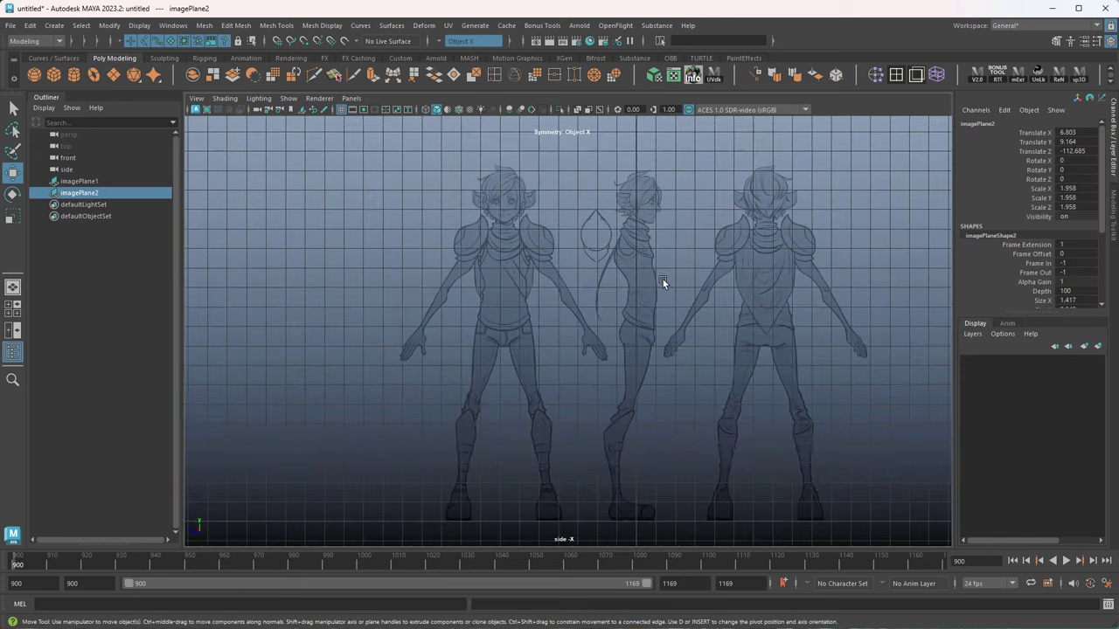
pyautogui.click(640, 268)
pyautogui.moveTo(724, 308); pyautogui.dragTo(718, 315, button='middle')
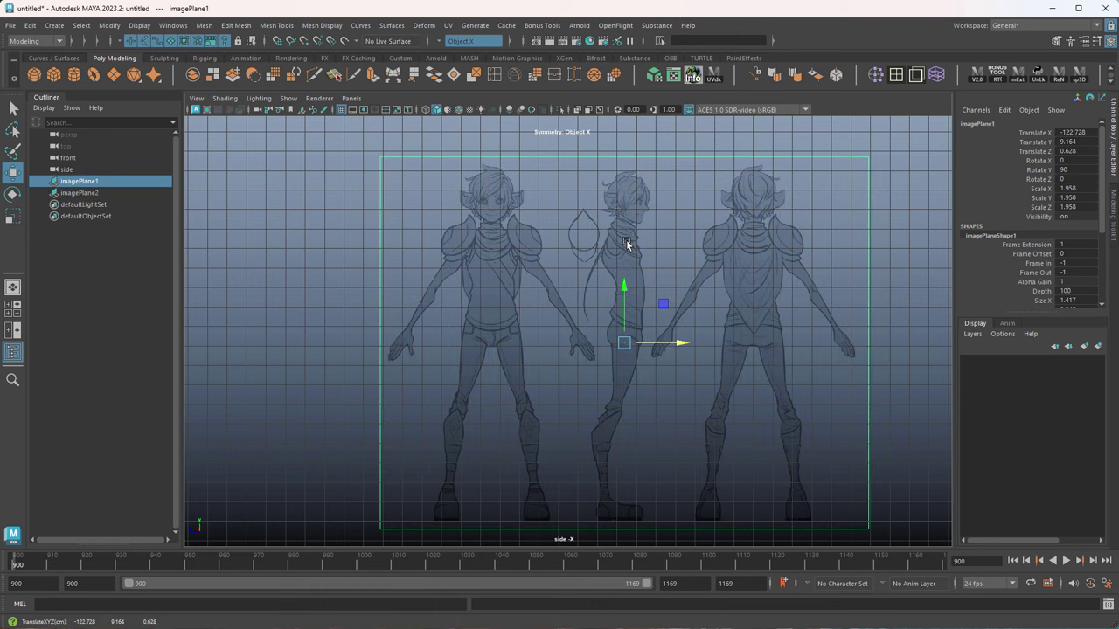
pyautogui.keyDown('alt'); pyautogui.moveTo(461, 444); pyautogui.dragTo(470, 406, button='middle'); pyautogui.keyUp('alt')
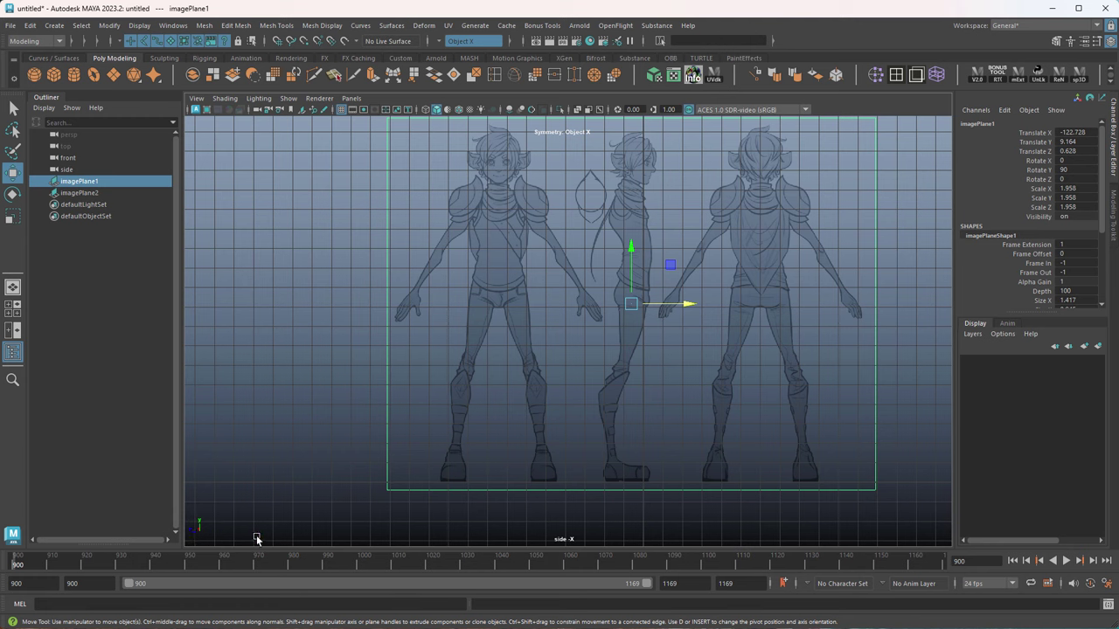
pyautogui.press('e')
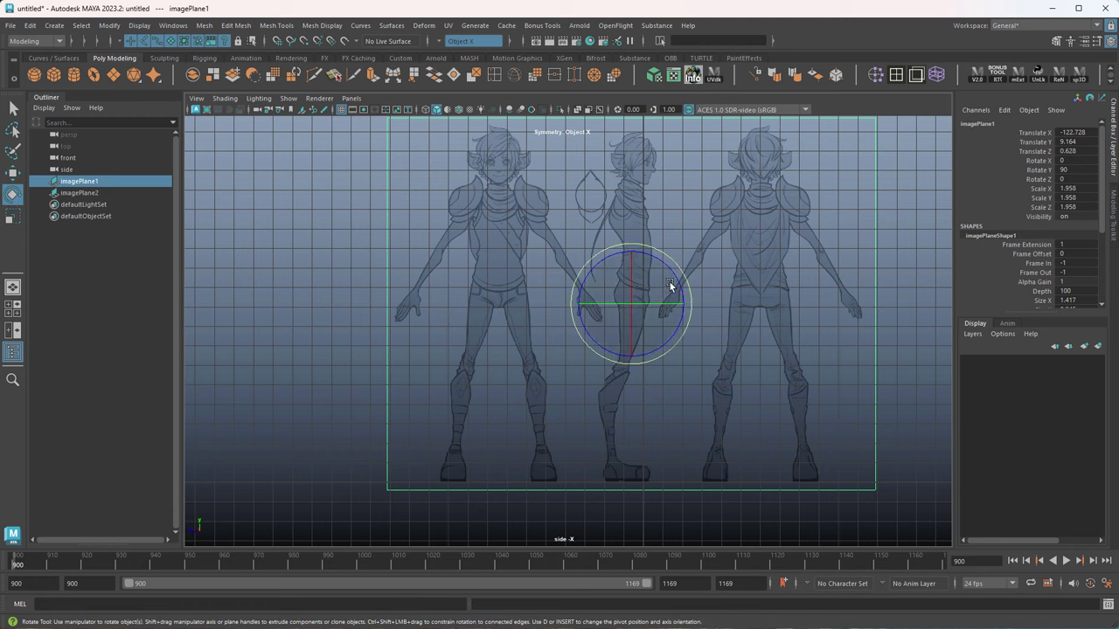
pyautogui.moveTo(670, 305); pyautogui.dragTo(527, 299)
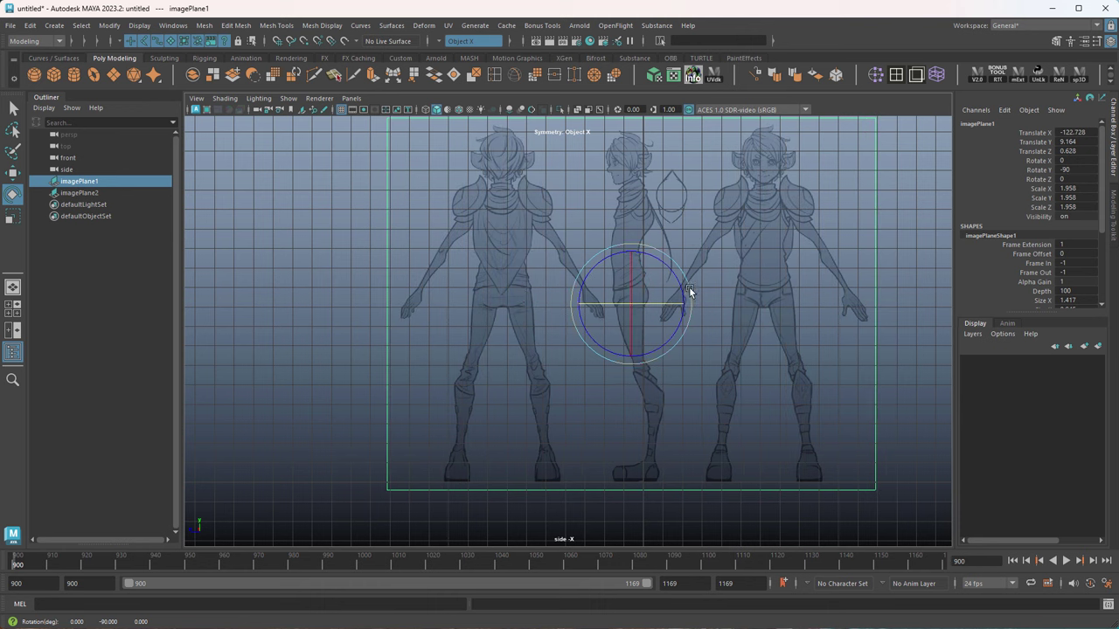
pyautogui.hotkey('ctrl', 'z')
# Set imagePlane1's Rotate Y to -90 and shift it to about 0.032 in Z to recenter the profile figure.
pyautogui.doubleClick(1072, 172)
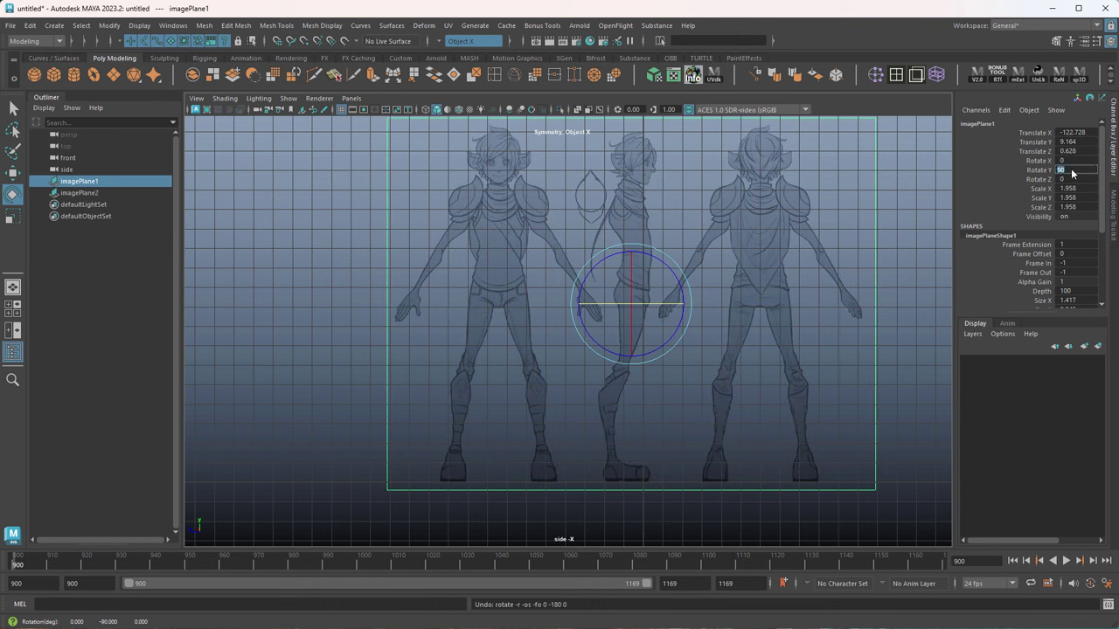
pyautogui.write('-90')
pyautogui.press('Return')
pyautogui.keyDown('alt'); pyautogui.moveTo(737, 324); pyautogui.dragTo(720, 342, button='middle'); pyautogui.keyUp('alt')
pyautogui.scroll(1, 720, 342)
pyautogui.press('w')
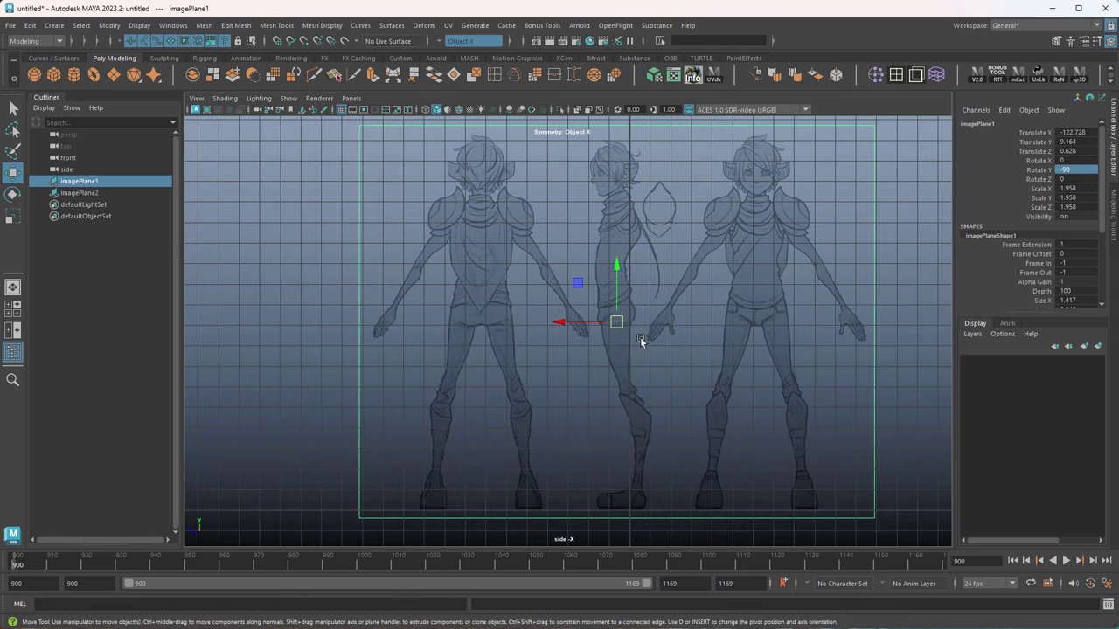
pyautogui.moveTo(588, 323)
pyautogui.mouseDown()
pyautogui.moveTo(572, 320)
pyautogui.moveTo(605, 325)
pyautogui.mouseUp()
# In the front view, fine-tune imagePlane2 to about 6.813 in X, centering the front figure's crotch and legs on the vertical axis.
pyautogui.press('space')
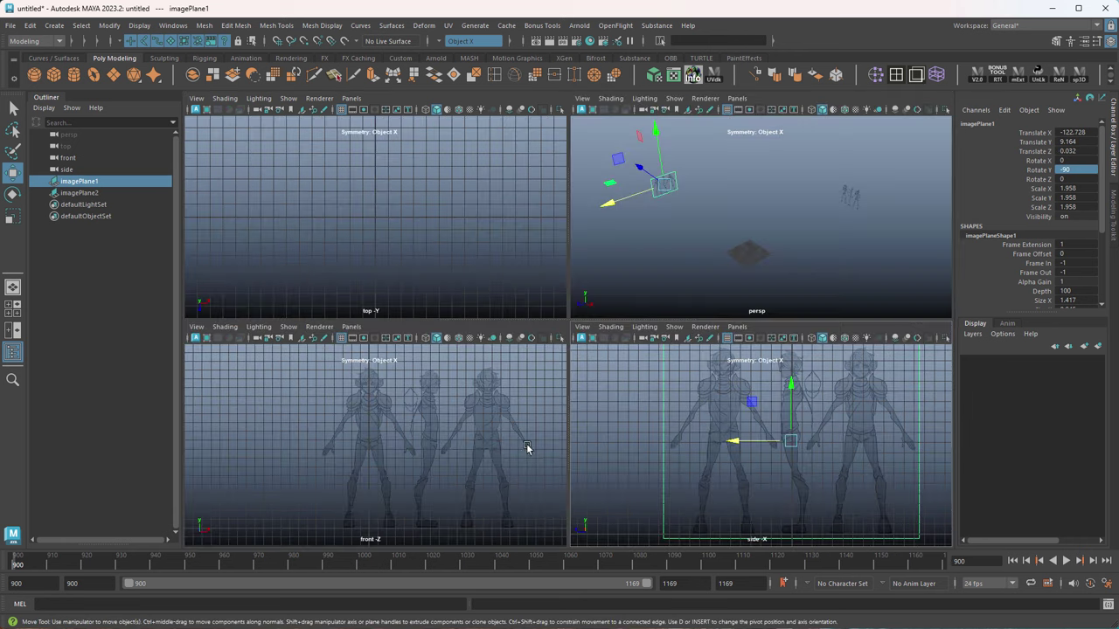
pyautogui.press('space')
pyautogui.click(710, 283)
pyautogui.moveTo(722, 335); pyautogui.dragTo(732, 337)
pyautogui.scroll(10, 579, 320)
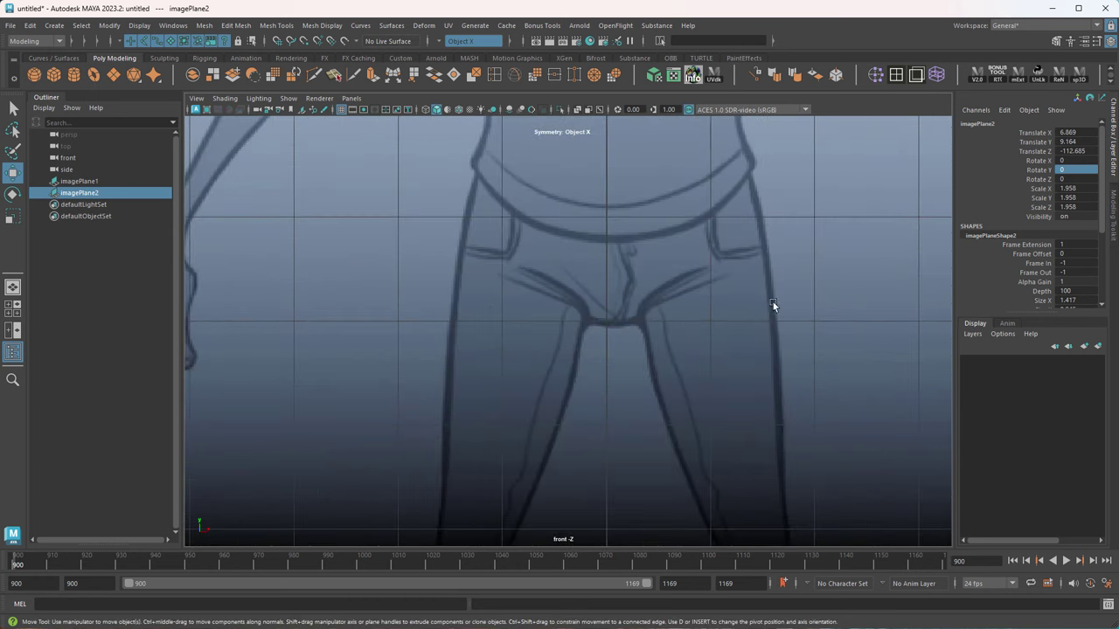
pyautogui.moveTo(803, 310); pyautogui.dragTo(755, 120, button='middle')
pyautogui.moveTo(731, 459)
pyautogui.keyDown('alt'); pyautogui.mouseDown(button='middle')
pyautogui.moveTo(743, 315)
pyautogui.moveTo(782, 348)
pyautogui.moveTo(746, 338)
pyautogui.mouseUp(button='middle'); pyautogui.keyUp('alt')
pyautogui.scroll(-5, 581, 217)
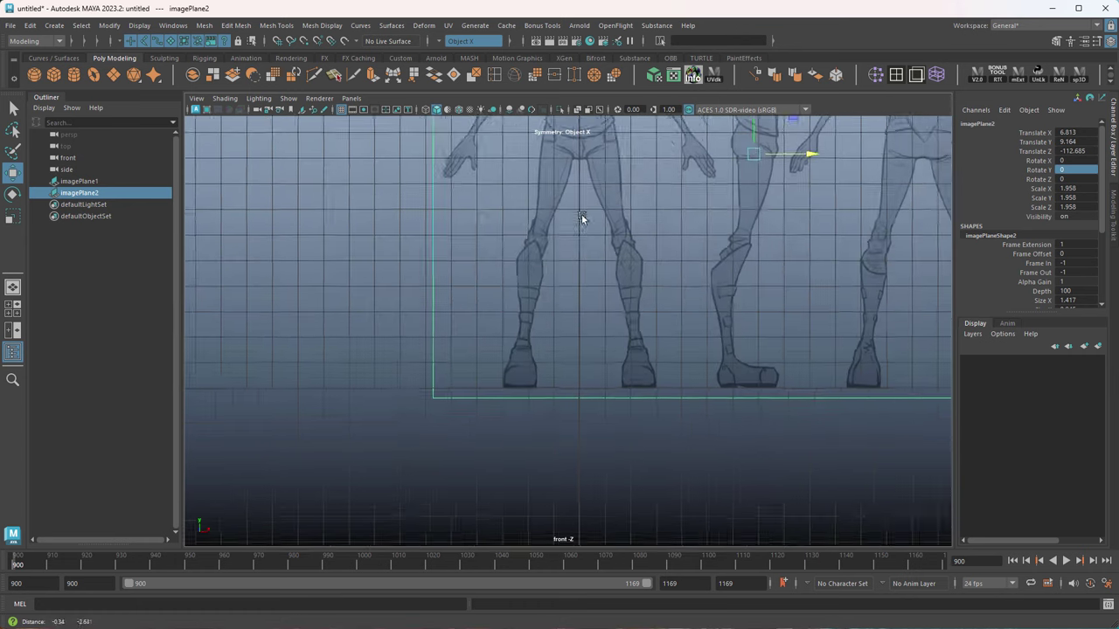
pyautogui.keyDown('alt'); pyautogui.moveTo(581, 217); pyautogui.dragTo(778, 419, button='right'); pyautogui.keyUp('alt')
pyautogui.keyDown('alt'); pyautogui.moveTo(638, 116); pyautogui.dragTo(627, 314, button='middle'); pyautogui.keyUp('alt')
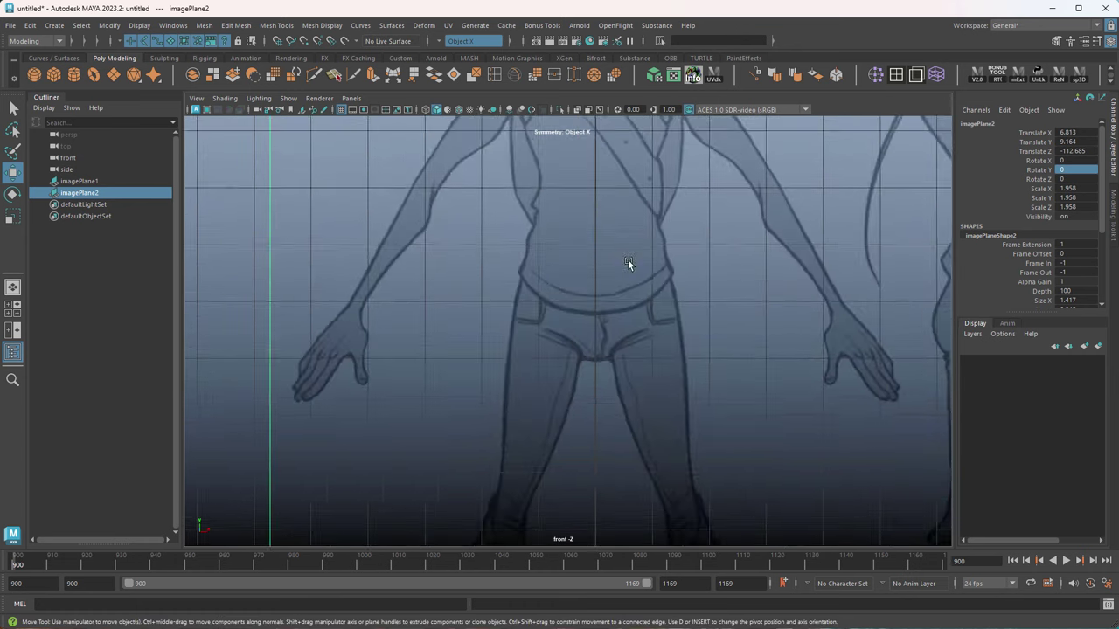
# Fine-tune imagePlane2 to about 6.798 in X, centering the front figure's face and neck on the vertical axis.
pyautogui.keyDown('alt'); pyautogui.moveTo(636, 151); pyautogui.dragTo(639, 340, button='middle'); pyautogui.keyUp('alt')
pyautogui.keyDown('alt'); pyautogui.moveTo(639, 341); pyautogui.dragTo(842, 438, button='right'); pyautogui.keyUp('alt')
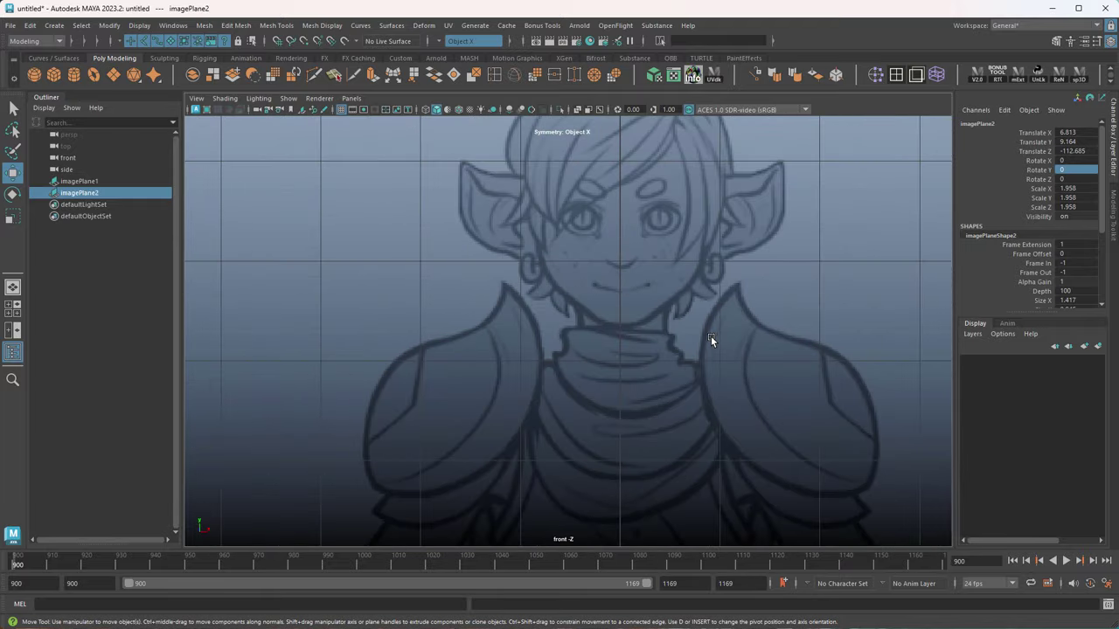
pyautogui.keyDown('alt'); pyautogui.moveTo(726, 333); pyautogui.dragTo(833, 382, button='right'); pyautogui.keyUp('alt')
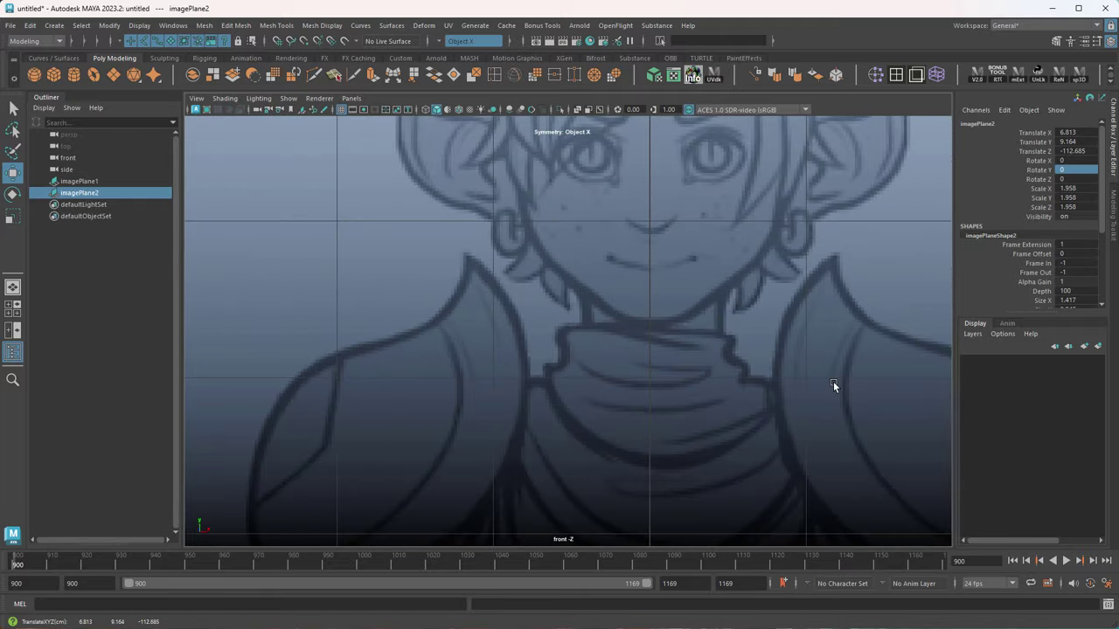
pyautogui.moveTo(833, 381); pyautogui.dragTo(831, 382, button='middle')
pyautogui.keyDown('alt'); pyautogui.moveTo(832, 383); pyautogui.dragTo(596, 358, button='right'); pyautogui.keyUp('alt')
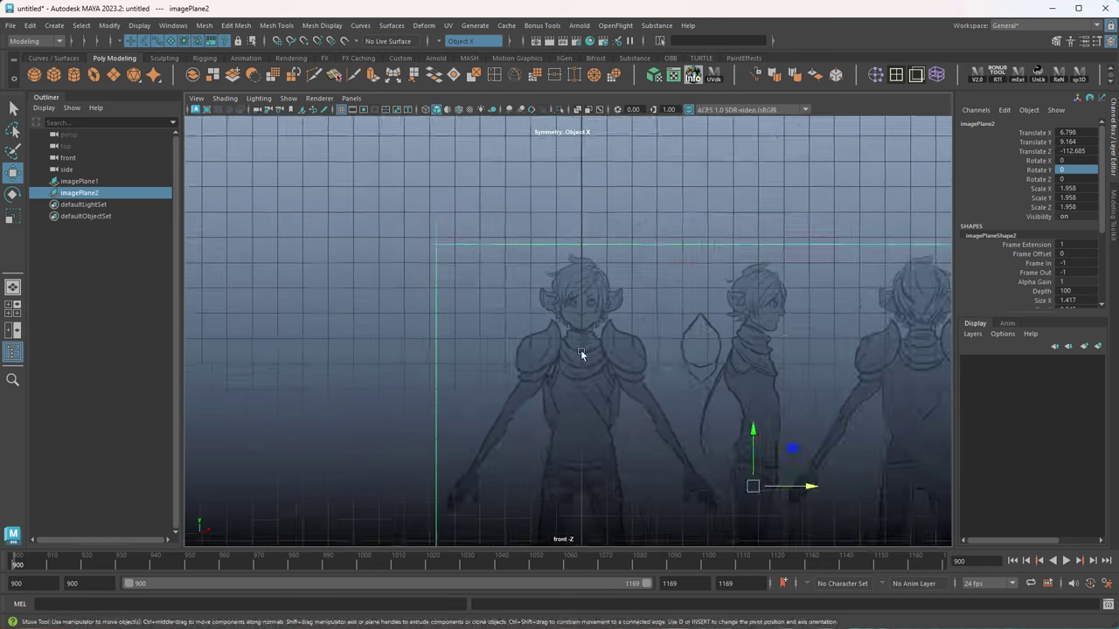
pyautogui.keyDown('alt'); pyautogui.moveTo(651, 429); pyautogui.dragTo(658, 231, button='middle'); pyautogui.keyUp('alt')
pyautogui.keyDown('alt'); pyautogui.moveTo(713, 269); pyautogui.dragTo(818, 394, button='right'); pyautogui.keyUp('alt')
pyautogui.keyDown('alt'); pyautogui.moveTo(818, 398); pyautogui.dragTo(833, 317, button='middle'); pyautogui.keyUp('alt')
pyautogui.scroll(-5, 571, 268)
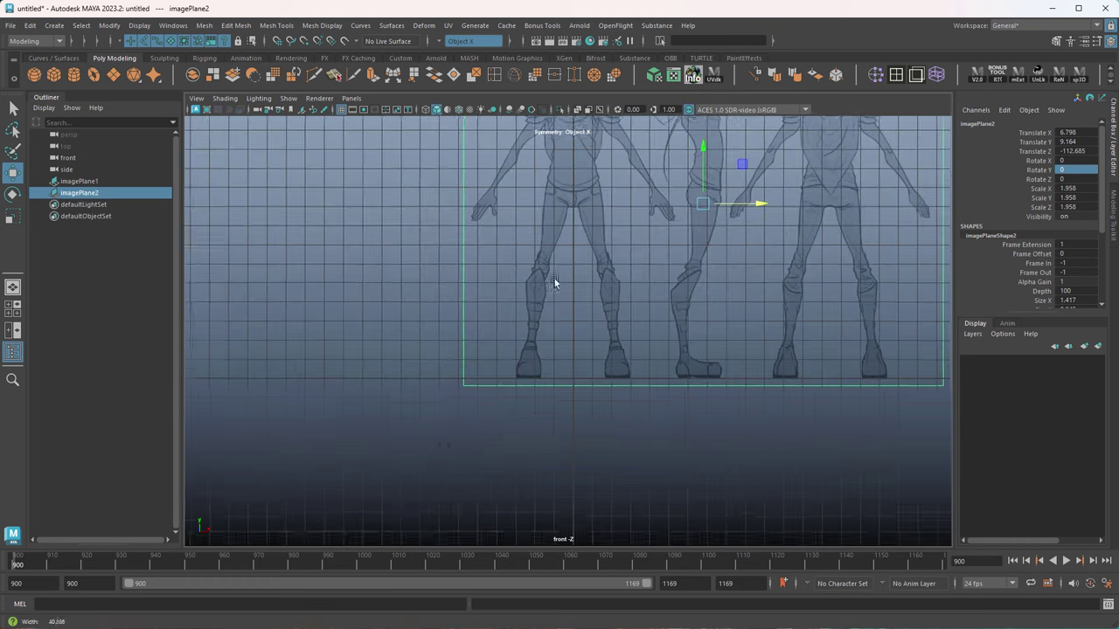
pyautogui.scroll(2, 679, 320)
pyautogui.scroll(2, 554, 295)
pyautogui.press('space')
pyautogui.press('space')
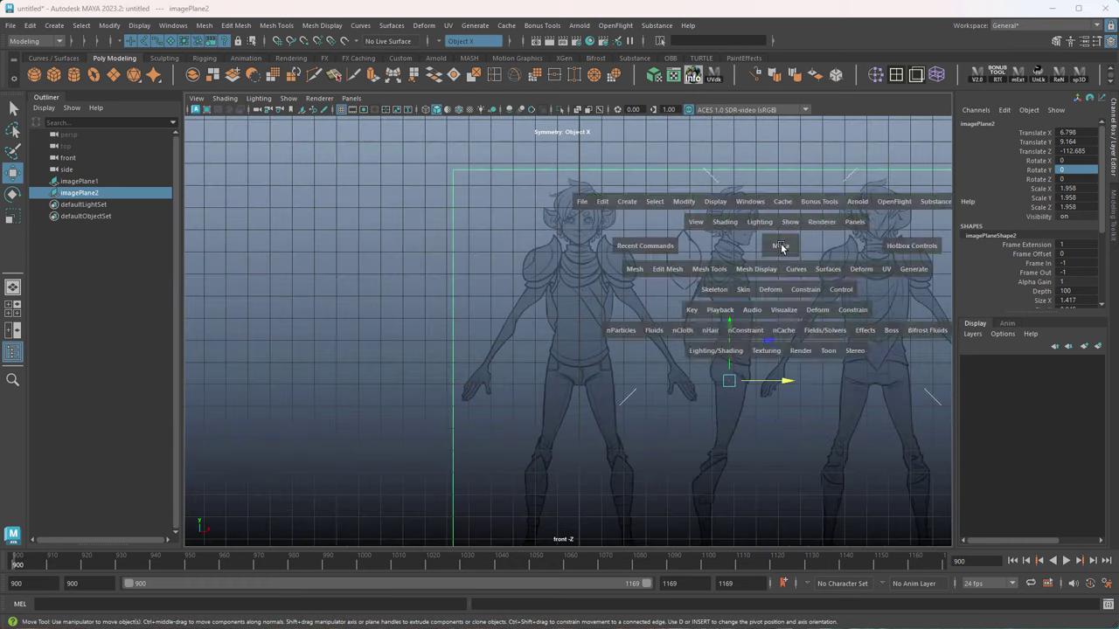
pyautogui.click(792, 254)
pyautogui.moveTo(512, 336)
pyautogui.keyDown('alt'); pyautogui.mouseDown()
pyautogui.moveTo(526, 320)
pyautogui.moveTo(510, 319)
pyautogui.mouseUp(); pyautogui.keyUp('alt')
pyautogui.moveTo(307, 282); pyautogui.dragTo(743, 336)
pyautogui.moveTo(699, 284); pyautogui.dragTo(743, 300)
pyautogui.hotkey('ctrl', 'z')
pyautogui.hotkey('ctrl', 'z')
pyautogui.click(800, 369)
# In the perspective view, group both image planes and rename the group imagePlanes.
pyautogui.press('space')
pyautogui.press('space')
pyautogui.press('space')
pyautogui.press('space')
pyautogui.press('space')
pyautogui.press('space')
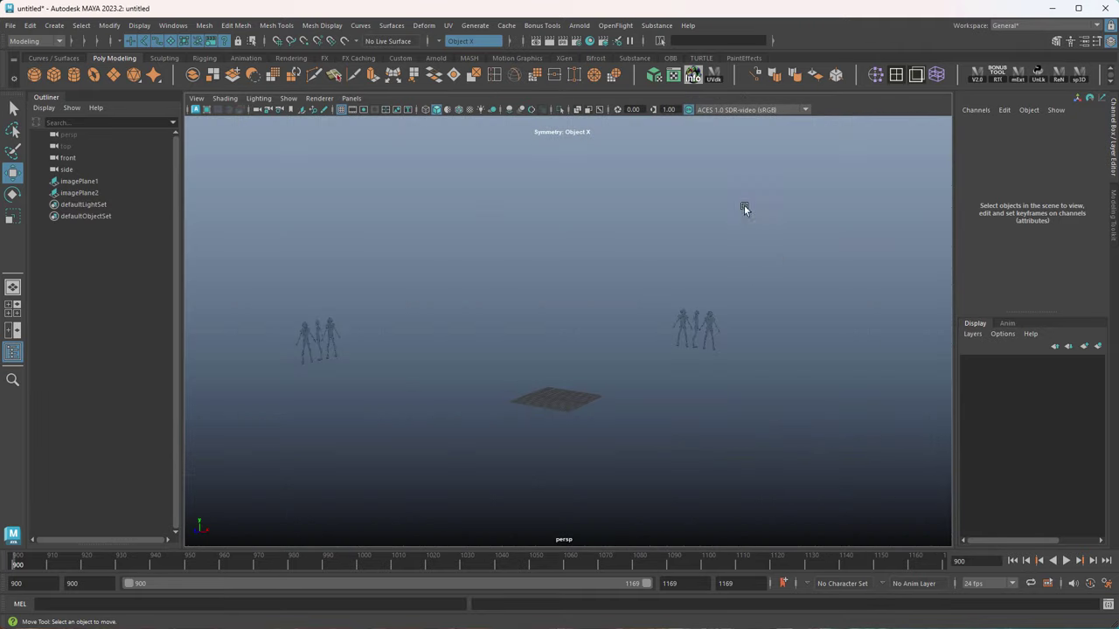
pyautogui.moveTo(363, 222); pyautogui.dragTo(827, 381)
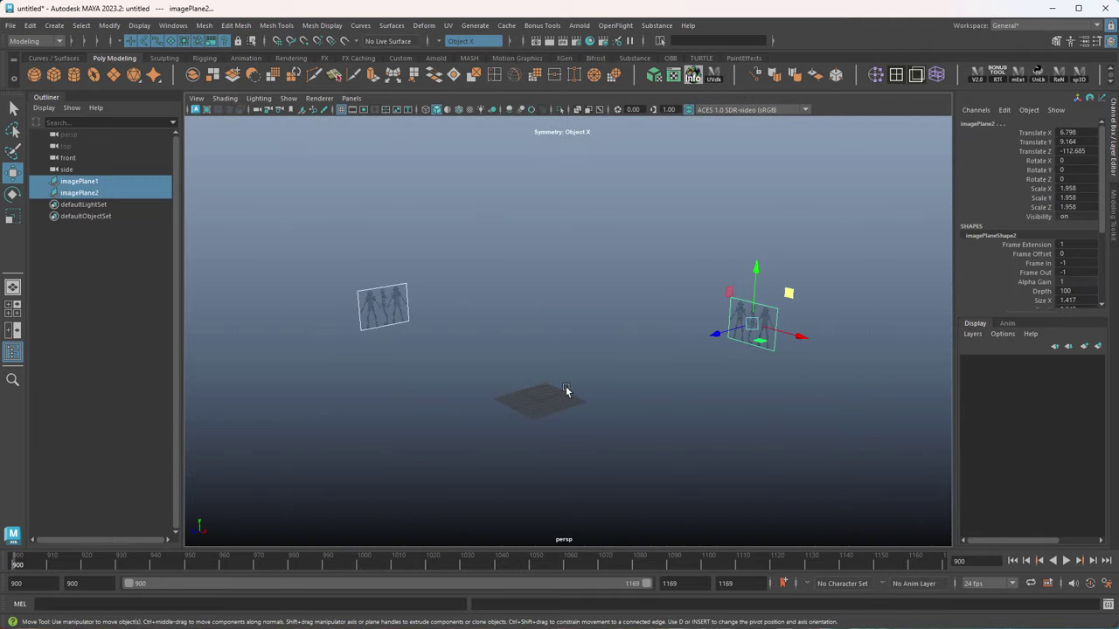
pyautogui.hotkey('ctrl', 'g')
pyautogui.doubleClick(93, 186)
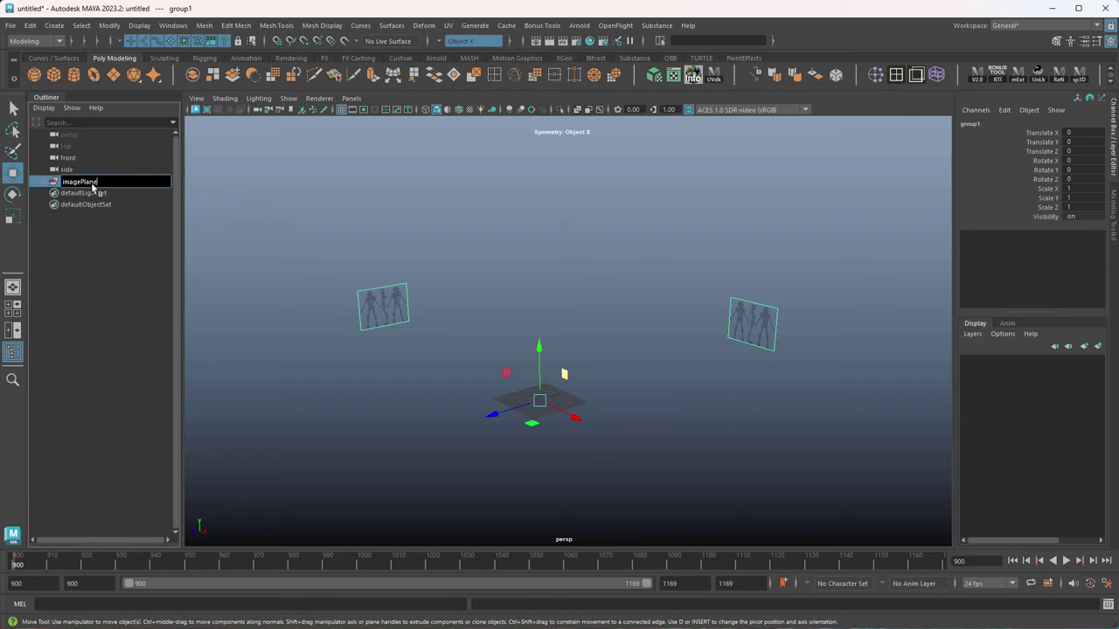
pyautogui.press('Return')
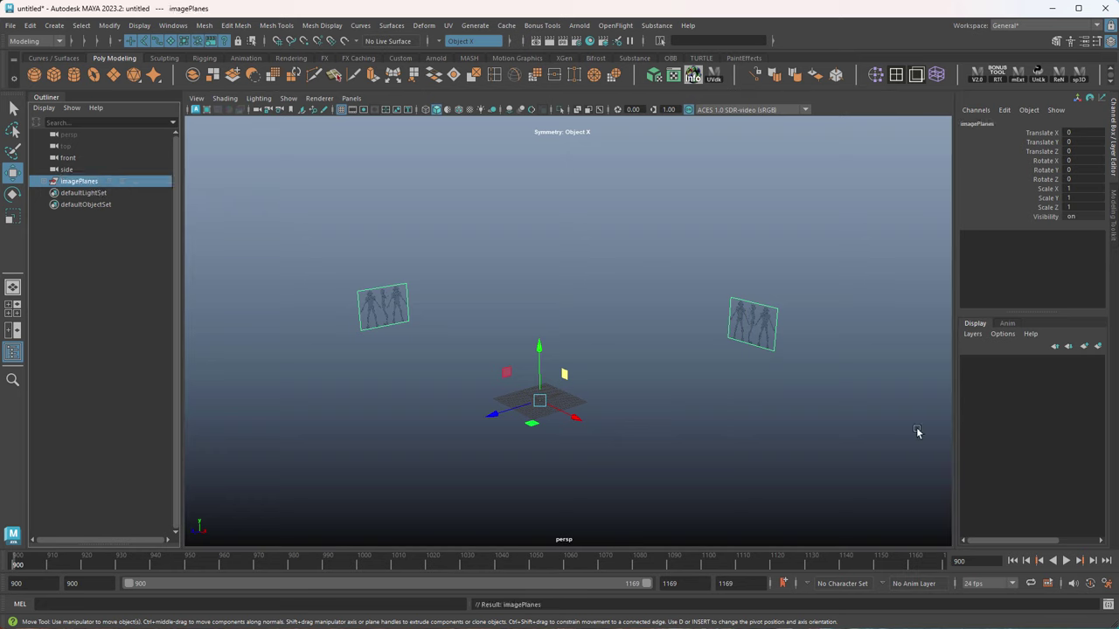
# Add the imagePlanes group to a new display layer named imagePlane_layer and set the layer to reference.
pyautogui.click(1098, 347)
pyautogui.doubleClick(1020, 363)
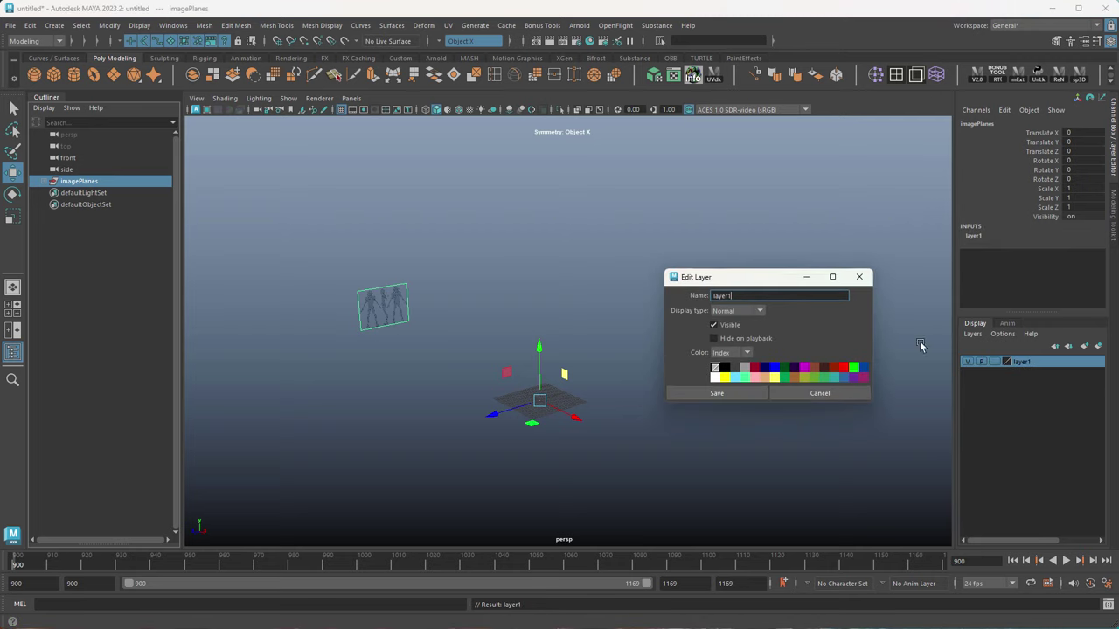
pyautogui.moveTo(797, 297); pyautogui.dragTo(692, 285)
pyautogui.click(739, 392)
pyautogui.click(995, 361)
pyautogui.click(995, 361)
pyautogui.click(682, 268)
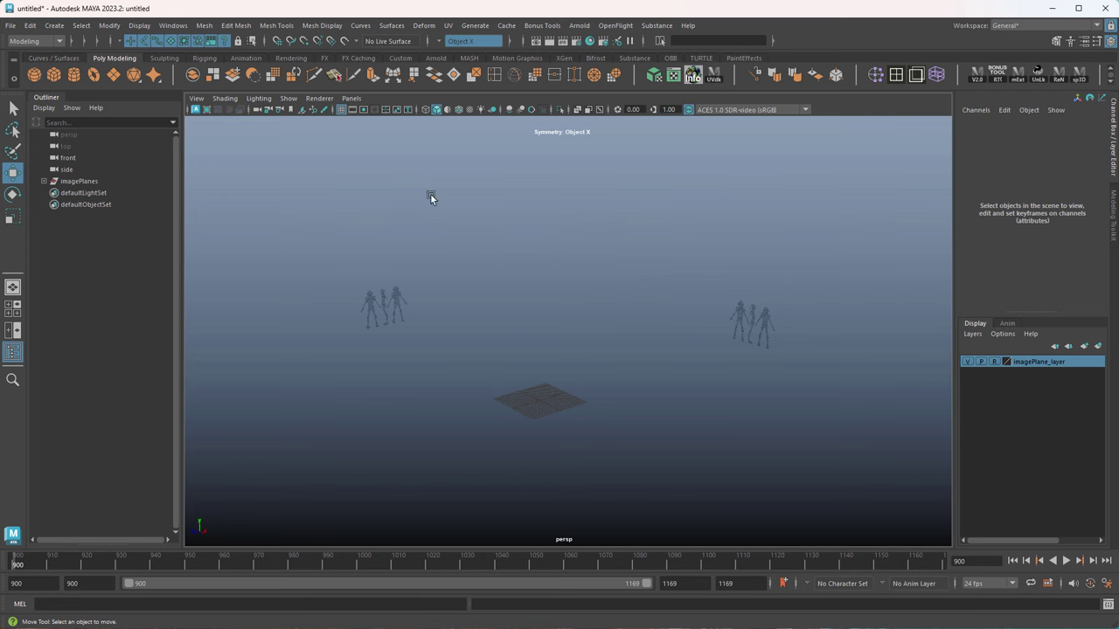
# In the front view, create a polygon cube, raise it to about 11.703 in Y and scale it uniformly to about 2.485.
pyautogui.press('space')
pyautogui.press('space')
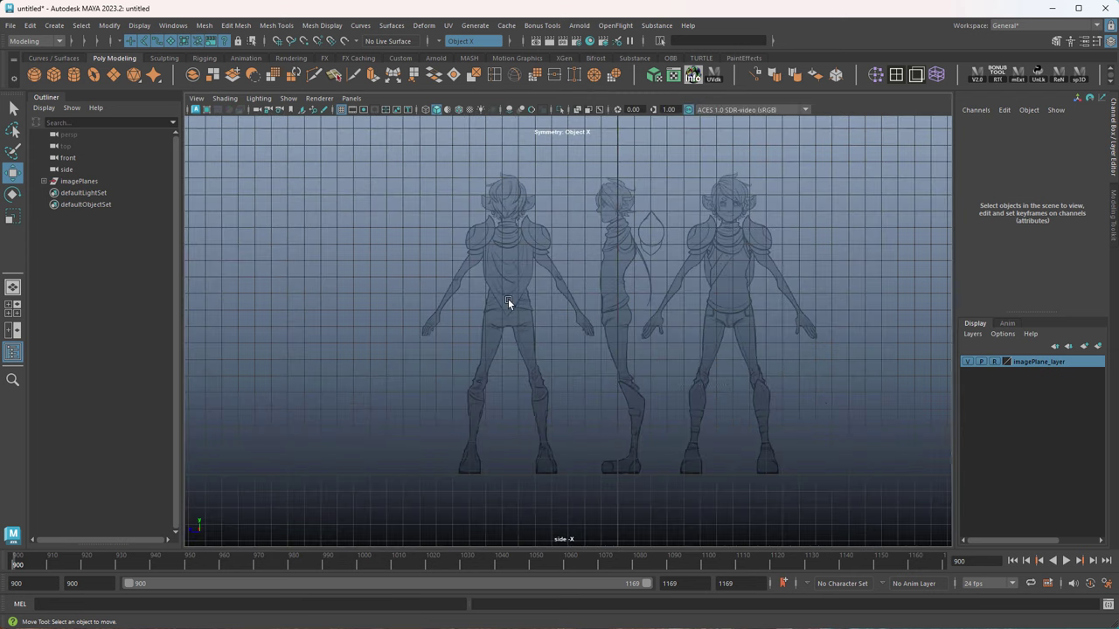
pyautogui.press('space')
pyautogui.press('space')
pyautogui.scroll(3, 651, 343)
pyautogui.scroll(2, 647, 339)
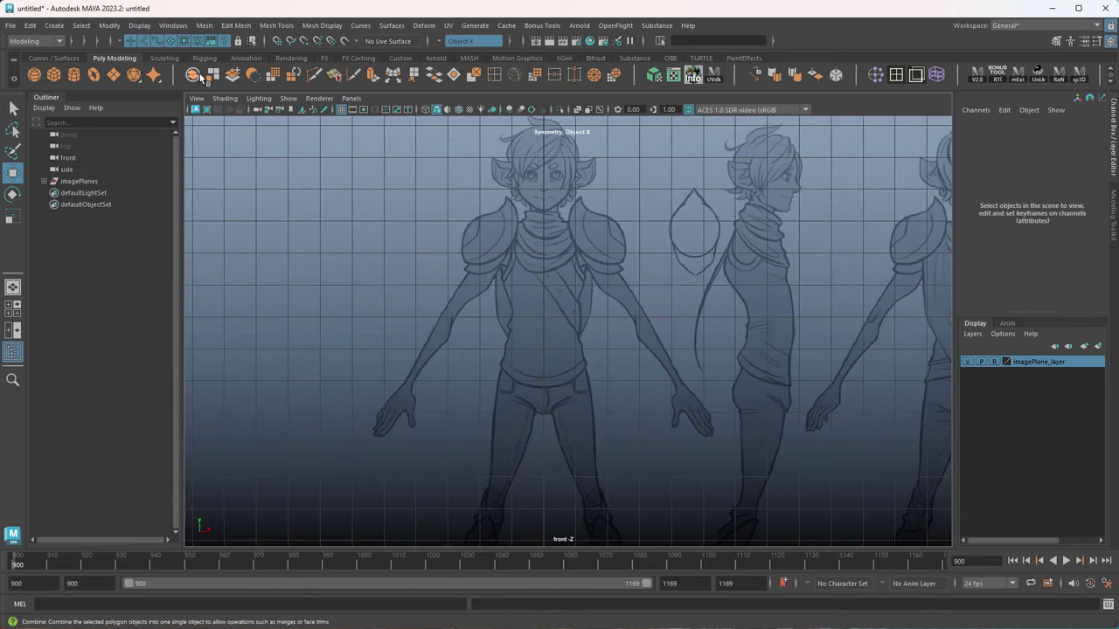
pyautogui.click(54, 75)
pyautogui.keyDown('shift'); pyautogui.moveTo(605, 488); pyautogui.dragTo(616, 114, button='middle'); pyautogui.keyUp('shift')
pyautogui.keyDown('shift'); pyautogui.moveTo(584, 369); pyautogui.dragTo(585, 302, button='middle'); pyautogui.keyUp('shift')
pyautogui.keyDown('alt'); pyautogui.moveTo(519, 351); pyautogui.dragTo(601, 314, button='middle'); pyautogui.keyUp('alt')
pyautogui.scroll(4, 511, 371)
pyautogui.press('r')
pyautogui.press('w')
pyautogui.moveTo(601, 175); pyautogui.dragTo(615, 267)
pyautogui.press('r')
pyautogui.moveTo(803, 339); pyautogui.dragTo(775, 333, button='middle')
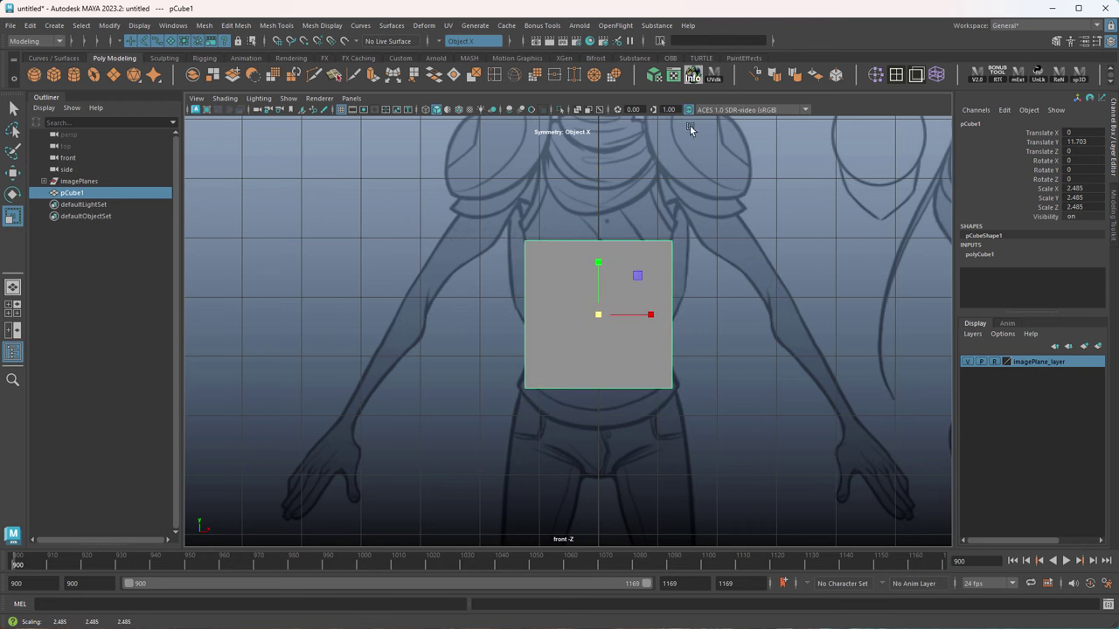
# Turn on X-ray shading and stretch the cube to about 4.445 in Y scale, at about 12.419 in Y, to cover the torso.
pyautogui.click(577, 109)
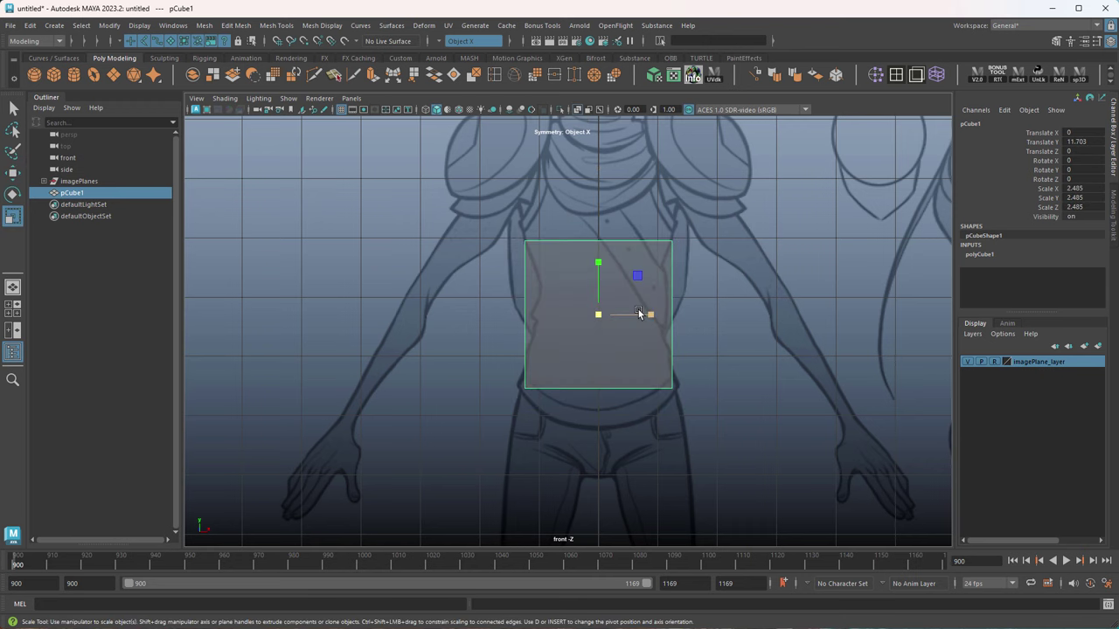
pyautogui.keyDown('alt'); pyautogui.moveTo(702, 320); pyautogui.dragTo(705, 347, button='middle'); pyautogui.keyUp('alt')
pyautogui.moveTo(604, 289); pyautogui.dragTo(603, 236)
pyautogui.press('w')
# Set the cube's height subdivisions to 4 and its width subdivisions to 3.
pyautogui.click(977, 254)
pyautogui.scroll(-1, 1040, 301)
pyautogui.moveTo(1037, 323); pyautogui.dragTo(1037, 448)
pyautogui.click(1028, 309)
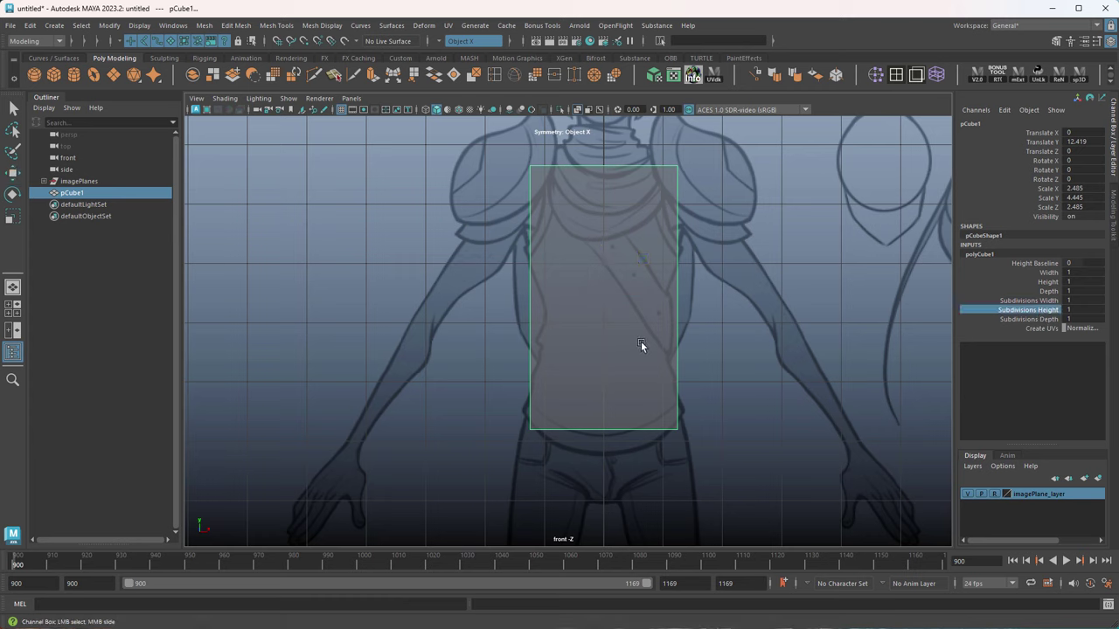
pyautogui.moveTo(640, 340); pyautogui.dragTo(657, 341, button='middle')
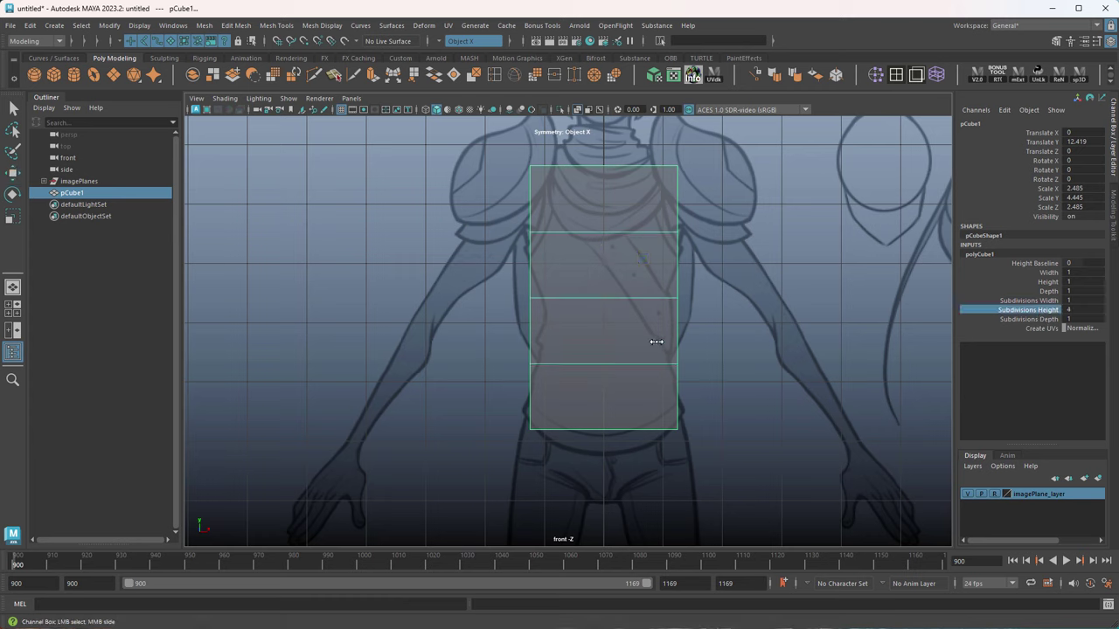
pyautogui.click(1040, 320)
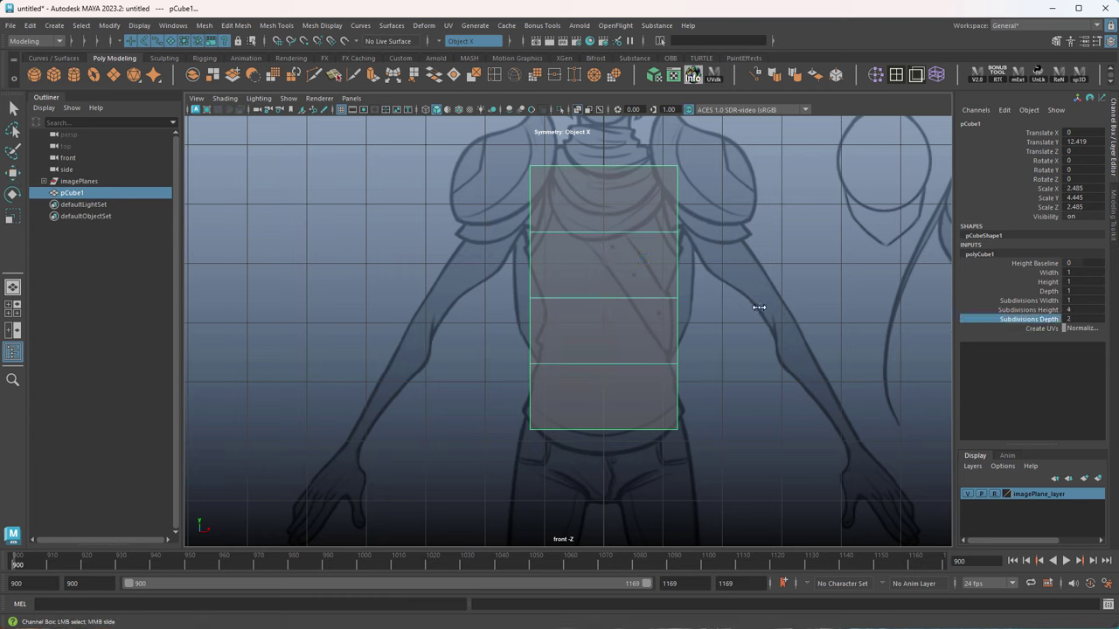
pyautogui.click(1028, 301)
pyautogui.moveTo(784, 325); pyautogui.dragTo(794, 326, button='middle')
pyautogui.keyDown('alt'); pyautogui.moveTo(644, 389); pyautogui.dragTo(667, 281, button='middle'); pyautogui.keyUp('alt')
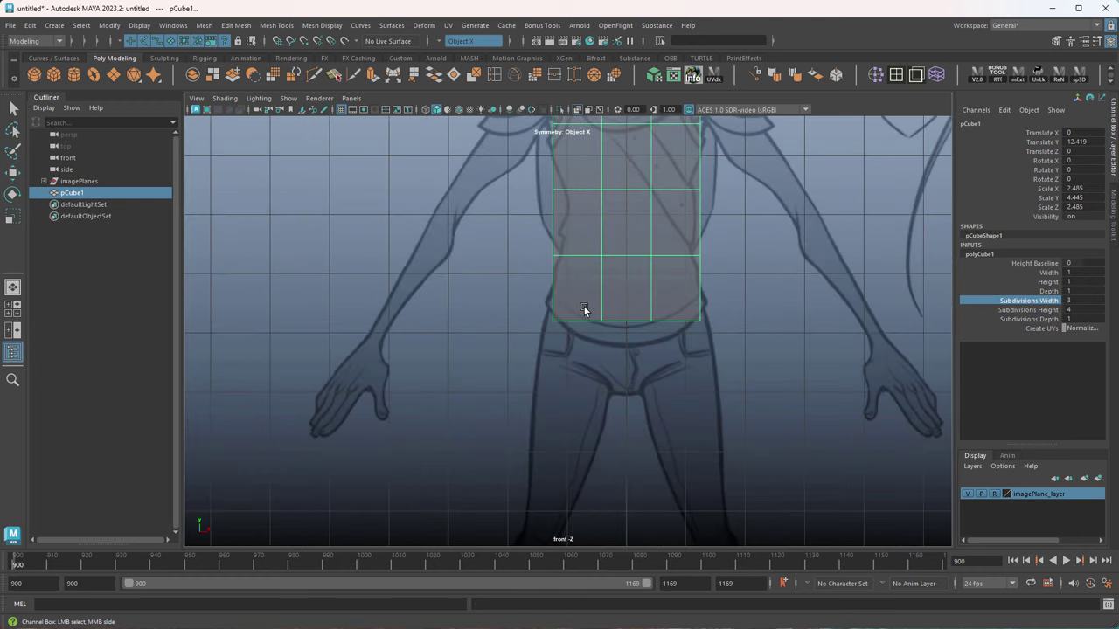
pyautogui.moveTo(594, 310); pyautogui.dragTo(593, 332, button='right')
pyautogui.moveTo(566, 302); pyautogui.dragTo(587, 342)
pyautogui.press('w')
pyautogui.keyDown('ctrl'); pyautogui.moveTo(509, 275); pyautogui.dragTo(639, 289); pyautogui.keyUp('ctrl')
pyautogui.moveTo(637, 371)
pyautogui.mouseDown(button='middle')
pyautogui.moveTo(618, 406)
pyautogui.moveTo(635, 387)
pyautogui.mouseUp(button='middle')
pyautogui.hotkey('ctrl', 'z')
pyautogui.keyDown('alt'); pyautogui.moveTo(658, 277); pyautogui.dragTo(659, 395, button='middle'); pyautogui.keyUp('alt')
pyautogui.moveTo(628, 155); pyautogui.dragTo(631, 187)
pyautogui.keyDown('ctrl'); pyautogui.moveTo(515, 185); pyautogui.dragTo(746, 223); pyautogui.keyUp('ctrl')
pyautogui.moveTo(701, 291); pyautogui.dragTo(708, 266, button='middle')
pyautogui.moveTo(664, 254); pyautogui.dragTo(635, 175, button='right')
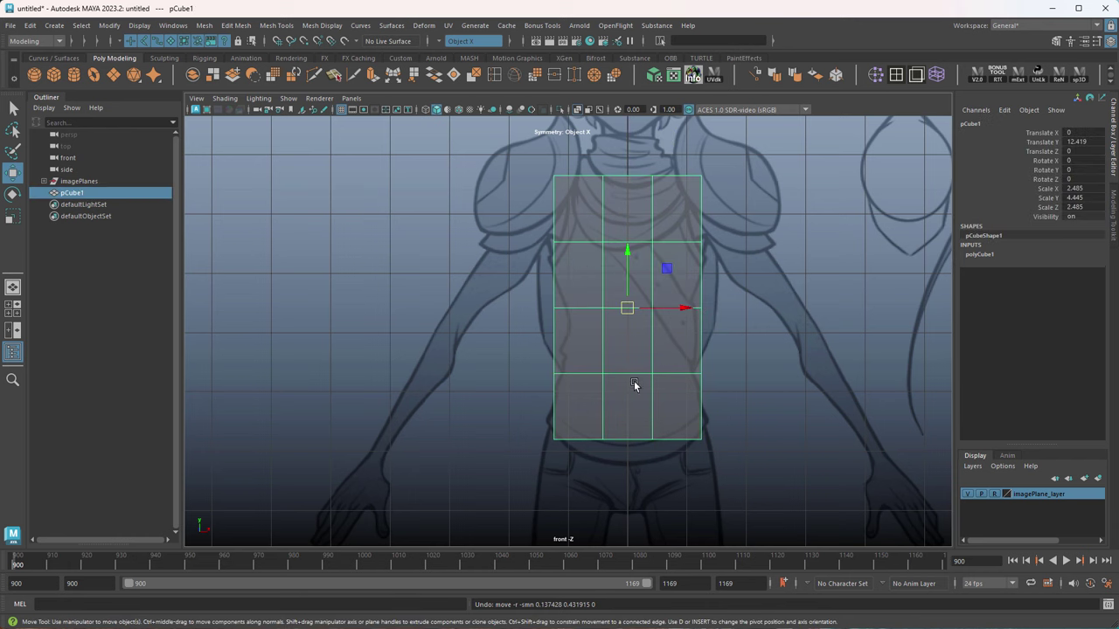
# Switch the cube to vertex editing and raise its upper rows of vertices slightly toward the neck and shoulders.
pyautogui.keyDown('alt'); pyautogui.moveTo(656, 361); pyautogui.dragTo(675, 354, button='right'); pyautogui.keyUp('alt')
pyautogui.keyDown('alt'); pyautogui.moveTo(681, 355); pyautogui.dragTo(684, 340, button='middle'); pyautogui.keyUp('alt')
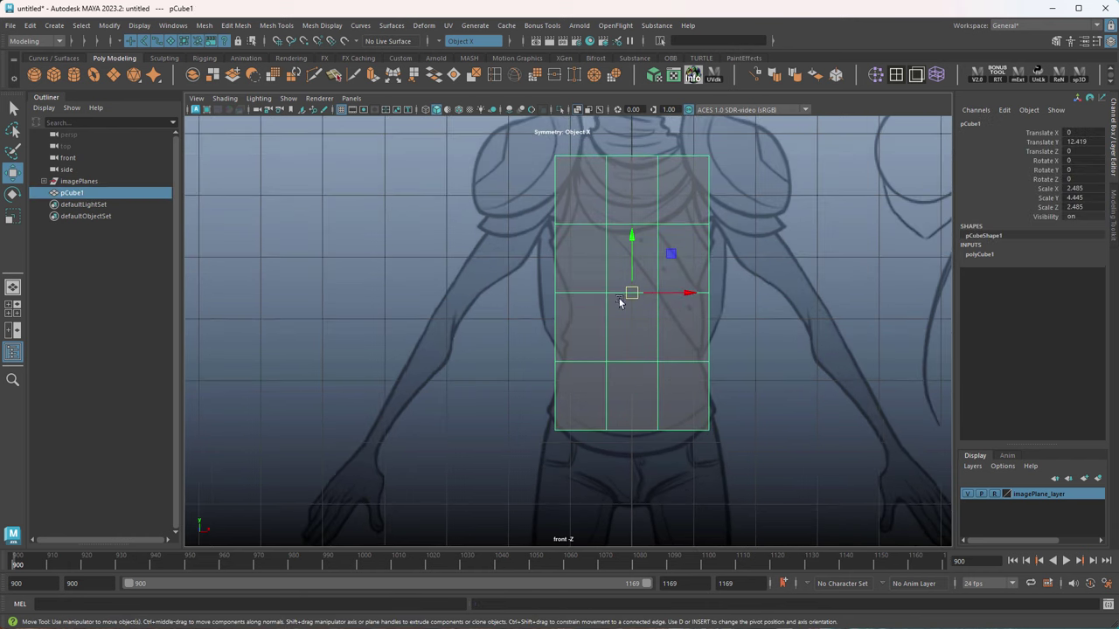
pyautogui.keyDown('alt'); pyautogui.moveTo(671, 248); pyautogui.dragTo(676, 285, button='middle'); pyautogui.keyUp('alt')
pyautogui.moveTo(670, 243); pyautogui.dragTo(553, 214, button='right')
pyautogui.moveTo(554, 188); pyautogui.dragTo(581, 215)
pyautogui.moveTo(521, 167)
pyautogui.mouseDown()
pyautogui.moveTo(589, 225)
pyautogui.moveTo(631, 235)
pyautogui.moveTo(634, 182)
pyautogui.moveTo(682, 181)
pyautogui.moveTo(590, 206)
pyautogui.moveTo(682, 198)
pyautogui.moveTo(667, 182)
pyautogui.moveTo(636, 199)
pyautogui.moveTo(627, 294)
pyautogui.mouseUp()
pyautogui.moveTo(637, 215); pyautogui.dragTo(635, 200)
pyautogui.scroll(4, 634, 221)
pyautogui.keyDown('alt'); pyautogui.moveTo(664, 131); pyautogui.dragTo(666, 208, button='middle'); pyautogui.keyUp('alt')
# Raise the inner top vertices toward the neck and pull the outer top vertices out to the shoulders.
pyautogui.moveTo(662, 162); pyautogui.dragTo(729, 251)
pyautogui.moveTo(729, 252); pyautogui.dragTo(735, 224, button='middle')
pyautogui.moveTo(758, 185); pyautogui.dragTo(813, 249)
pyautogui.moveTo(813, 249); pyautogui.dragTo(828, 244, button='middle')
# Fit the outer vertices of the top two rows to the shoulder and armpit outline, and adjust the inner chest vertices.
pyautogui.moveTo(766, 297); pyautogui.dragTo(823, 394)
pyautogui.keyDown('alt'); pyautogui.moveTo(823, 393); pyautogui.dragTo(782, 404, button='middle'); pyautogui.keyUp('alt')
pyautogui.keyDown('alt'); pyautogui.moveTo(782, 404); pyautogui.dragTo(835, 350, button='right'); pyautogui.keyUp('alt')
pyautogui.moveTo(835, 349); pyautogui.dragTo(779, 364, button='middle')
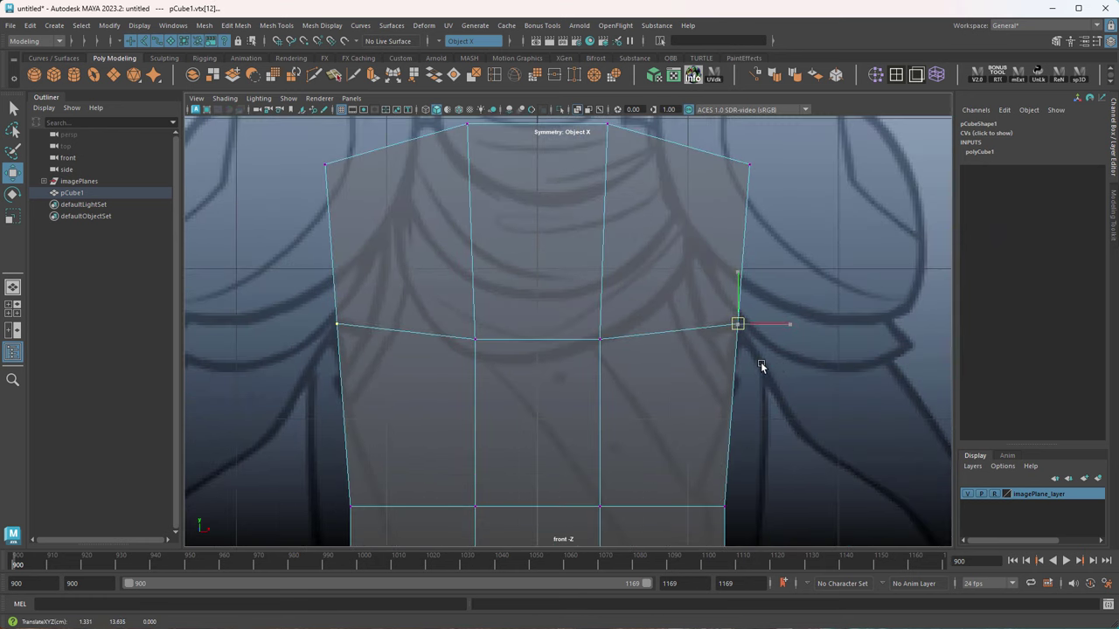
pyautogui.moveTo(723, 155); pyautogui.dragTo(805, 228)
pyautogui.moveTo(805, 227); pyautogui.dragTo(796, 333, button='middle')
pyautogui.moveTo(608, 185); pyautogui.dragTo(644, 227)
pyautogui.moveTo(644, 227); pyautogui.dragTo(647, 231, button='middle')
# Pull the bottom vertices of the torso block down to the figure's crotch.
pyautogui.keyDown('alt'); pyautogui.moveTo(655, 329); pyautogui.dragTo(568, 308, button='right'); pyautogui.keyUp('alt')
pyautogui.keyDown('alt'); pyautogui.moveTo(569, 309); pyautogui.dragTo(574, 232, button='middle'); pyautogui.keyUp('alt')
pyautogui.keyDown('alt'); pyautogui.moveTo(713, 501); pyautogui.dragTo(755, 507, button='right'); pyautogui.keyUp('alt')
pyautogui.keyDown('alt'); pyautogui.moveTo(755, 507); pyautogui.dragTo(765, 324, button='middle'); pyautogui.keyUp('alt')
pyautogui.keyDown('alt'); pyautogui.moveTo(757, 372); pyautogui.dragTo(818, 398, button='right'); pyautogui.keyUp('alt')
pyautogui.moveTo(603, 299); pyautogui.dragTo(655, 450)
pyautogui.moveTo(655, 450); pyautogui.dragTo(637, 575, button='middle')
pyautogui.keyDown('alt'); pyautogui.moveTo(742, 535); pyautogui.dragTo(756, 398, button='middle'); pyautogui.keyUp('alt')
# Move the outer bottom vertices out to the edge of the hips and up to the top of the thighs.
pyautogui.keyDown('alt'); pyautogui.moveTo(759, 468); pyautogui.dragTo(817, 490, button='right'); pyautogui.keyUp('alt')
pyautogui.moveTo(766, 358); pyautogui.dragTo(773, 360, button='middle')
pyautogui.keyDown('alt'); pyautogui.moveTo(773, 360); pyautogui.dragTo(712, 306, button='right'); pyautogui.keyUp('alt')
pyautogui.keyDown('alt'); pyautogui.moveTo(695, 289); pyautogui.dragTo(672, 351, button='middle'); pyautogui.keyUp('alt')
pyautogui.moveTo(627, 292); pyautogui.dragTo(673, 349)
pyautogui.moveTo(679, 363); pyautogui.dragTo(701, 429, button='middle')
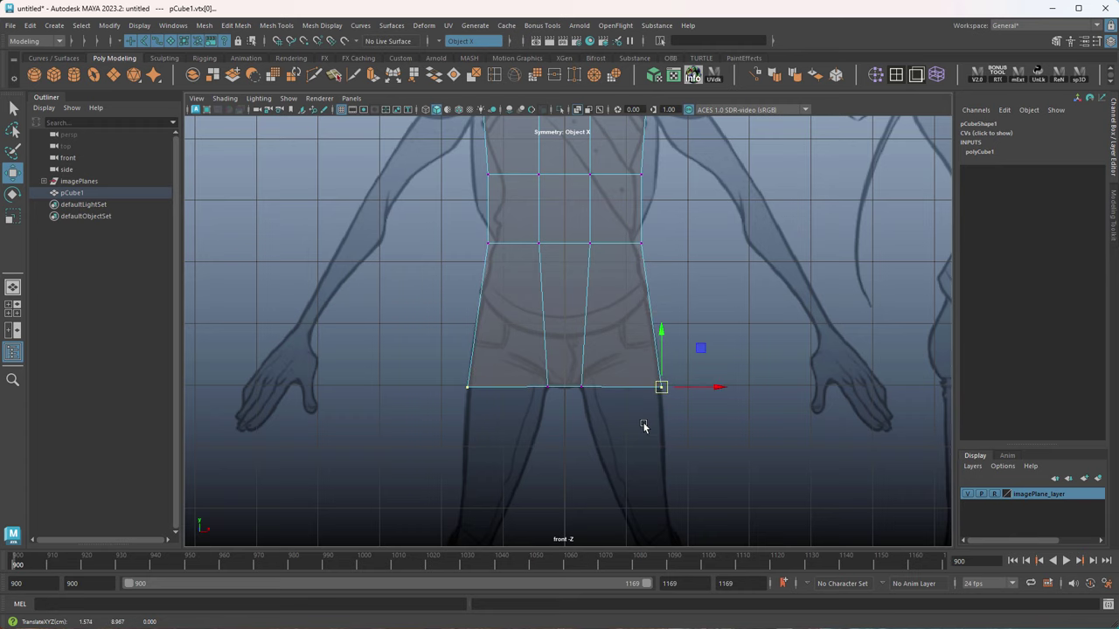
pyautogui.scroll(2, 597, 419)
pyautogui.moveTo(749, 457); pyautogui.dragTo(752, 385, button='middle')
pyautogui.scroll(2, 738, 376)
pyautogui.keyDown('alt'); pyautogui.moveTo(751, 383); pyautogui.dragTo(757, 455, button='middle'); pyautogui.keyUp('alt')
# Lower the inner vertices of the waist and belly rows so both edge rows curve downward at the center.
pyautogui.moveTo(568, 225); pyautogui.dragTo(633, 297)
pyautogui.moveTo(631, 307); pyautogui.dragTo(633, 371, button='middle')
pyautogui.keyDown('alt'); pyautogui.moveTo(633, 369); pyautogui.dragTo(592, 313, button='right'); pyautogui.keyUp('alt')
pyautogui.scroll(2, 535, 175)
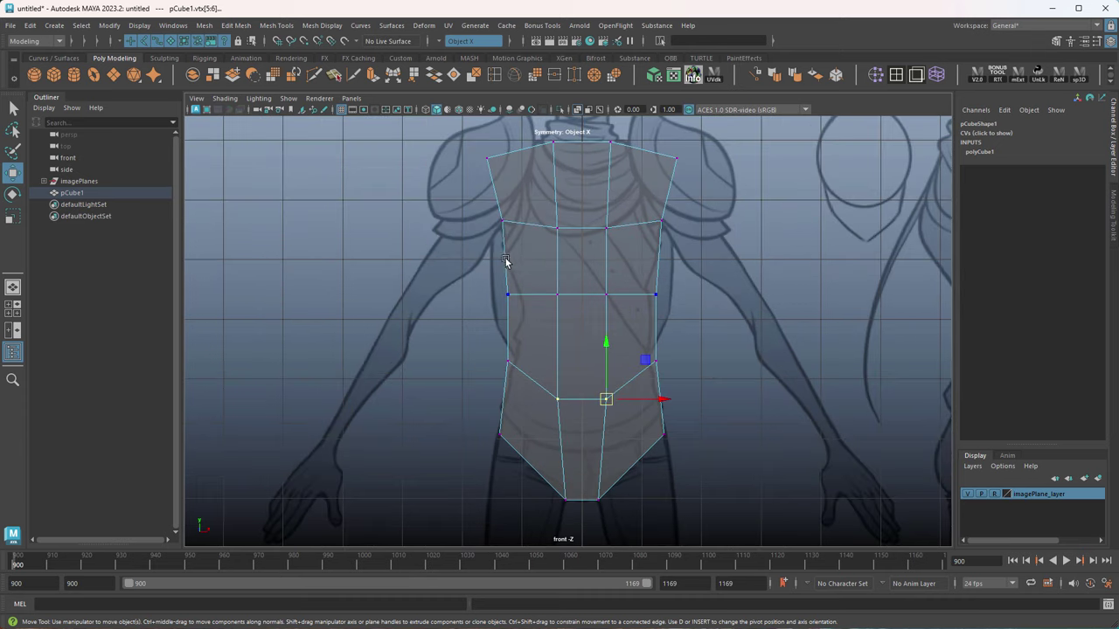
pyautogui.moveTo(514, 261); pyautogui.dragTo(612, 338)
# Fit the outer vertices of the waist rows to the torso outline, placing the lower pair at about 1.071 in X and 11.302 in Y.
pyautogui.click(656, 361)
pyautogui.moveTo(671, 397); pyautogui.dragTo(669, 411, button='middle')
pyautogui.click(655, 296)
pyautogui.scroll(2, 656, 294)
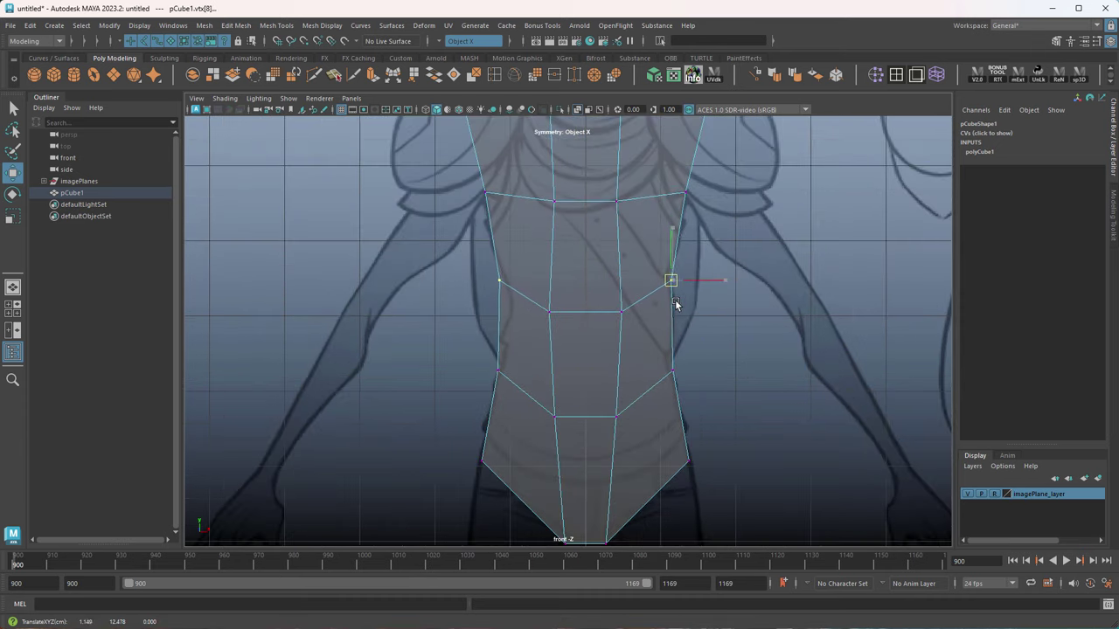
pyautogui.click(672, 373)
pyautogui.moveTo(689, 402); pyautogui.dragTo(682, 397, button='middle')
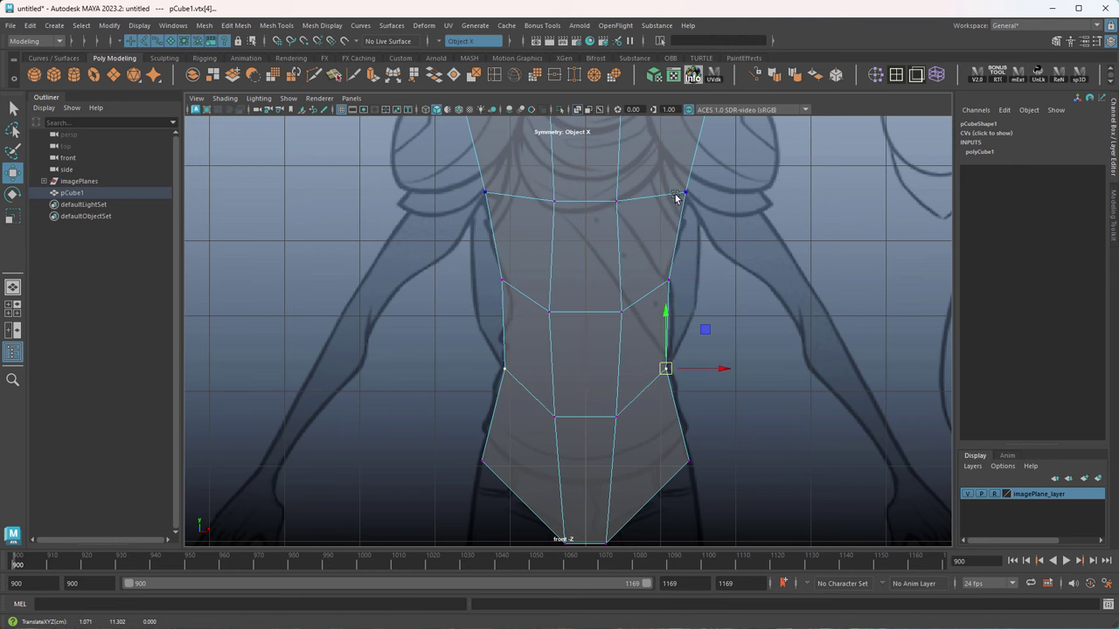
# Nudge the outer chest and waist vertices onto the torso outline.
pyautogui.scroll(2, 699, 223)
pyautogui.moveTo(715, 295); pyautogui.dragTo(716, 297)
pyautogui.moveTo(716, 298); pyautogui.dragTo(717, 300, button='middle')
pyautogui.moveTo(684, 371); pyautogui.dragTo(709, 413)
pyautogui.moveTo(709, 415); pyautogui.dragTo(712, 417, button='middle')
pyautogui.keyDown('alt'); pyautogui.moveTo(684, 418); pyautogui.dragTo(705, 394, button='middle'); pyautogui.keyUp('alt')
# Reposition the inner vertices from the chest down to the belly to even out the torso's edge flow.
pyautogui.keyDown('alt'); pyautogui.moveTo(574, 257); pyautogui.dragTo(597, 364, button='middle'); pyautogui.keyUp('alt')
pyautogui.moveTo(564, 217); pyautogui.dragTo(610, 261)
pyautogui.moveTo(610, 261); pyautogui.dragTo(589, 281, button='middle')
pyautogui.keyDown('alt'); pyautogui.moveTo(660, 366); pyautogui.dragTo(690, 244, button='middle'); pyautogui.keyUp('alt')
pyautogui.moveTo(611, 231); pyautogui.dragTo(644, 306)
pyautogui.moveTo(637, 300); pyautogui.dragTo(636, 274, button='middle')
pyautogui.moveTo(605, 352); pyautogui.dragTo(644, 419)
pyautogui.moveTo(645, 419); pyautogui.dragTo(647, 383, button='middle')
pyautogui.keyDown('alt'); pyautogui.moveTo(675, 403); pyautogui.dragTo(615, 361, button='right'); pyautogui.keyUp('alt')
pyautogui.keyDown('alt'); pyautogui.moveTo(614, 361); pyautogui.dragTo(619, 295, button='middle'); pyautogui.keyUp('alt')
pyautogui.keyDown('alt'); pyautogui.moveTo(636, 315); pyautogui.dragTo(749, 326, button='right'); pyautogui.keyUp('alt')
pyautogui.keyDown('alt'); pyautogui.moveTo(749, 326); pyautogui.dragTo(668, 397, button='middle'); pyautogui.keyUp('alt')
pyautogui.moveTo(544, 245); pyautogui.dragTo(589, 292)
pyautogui.moveTo(589, 298); pyautogui.dragTo(586, 297, button='middle')
pyautogui.keyDown('alt'); pyautogui.moveTo(652, 221); pyautogui.dragTo(640, 313, button='middle'); pyautogui.keyUp('alt')
# Select the vertical column of faces on each side of the torso and examine its thickness in the perspective view.
pyautogui.press('space')
pyautogui.press('space')
pyautogui.press('f')
pyautogui.keyDown('alt'); pyautogui.moveTo(670, 302); pyautogui.dragTo(223, 171, button='right'); pyautogui.keyUp('alt')
pyautogui.keyDown('alt'); pyautogui.moveTo(577, 254); pyautogui.dragTo(509, 244); pyautogui.keyUp('alt')
pyautogui.keyDown('alt'); pyautogui.moveTo(510, 245); pyautogui.dragTo(610, 316, button='right'); pyautogui.keyUp('alt')
pyautogui.click(605, 260)
pyautogui.keyDown('shift'); pyautogui.doubleClick(613, 434); pyautogui.keyUp('shift')
pyautogui.keyDown('alt'); pyautogui.moveTo(531, 354); pyautogui.dragTo(741, 427); pyautogui.keyUp('alt')
pyautogui.press('r')
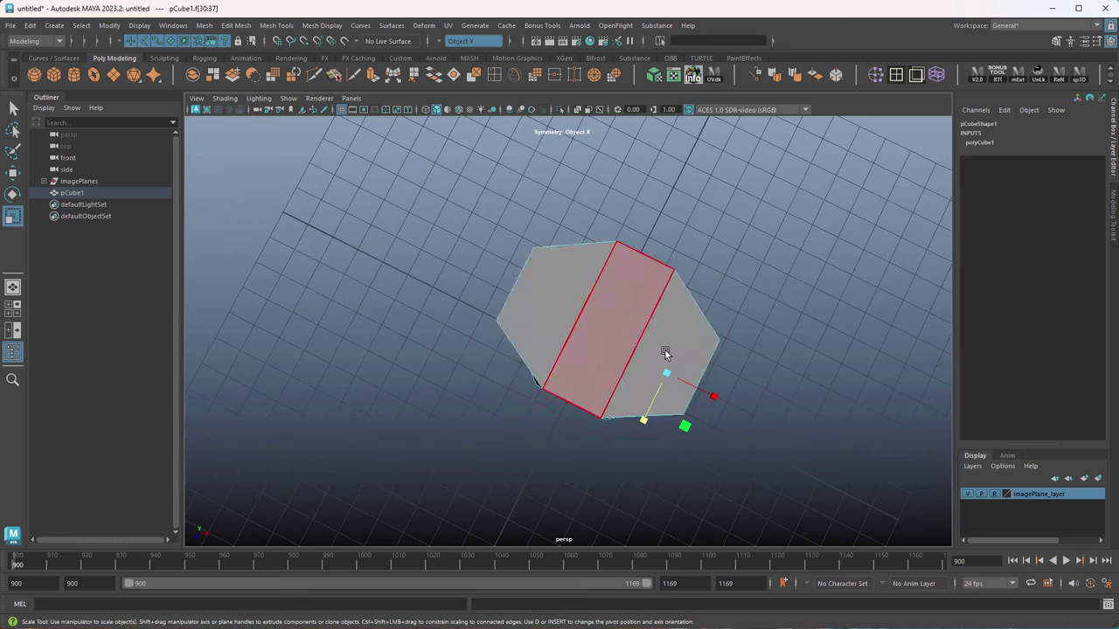
pyautogui.keyDown('alt'); pyautogui.moveTo(624, 381); pyautogui.dragTo(651, 276); pyautogui.keyUp('alt')
pyautogui.keyDown('alt'); pyautogui.moveTo(675, 328); pyautogui.dragTo(627, 315); pyautogui.keyUp('alt')
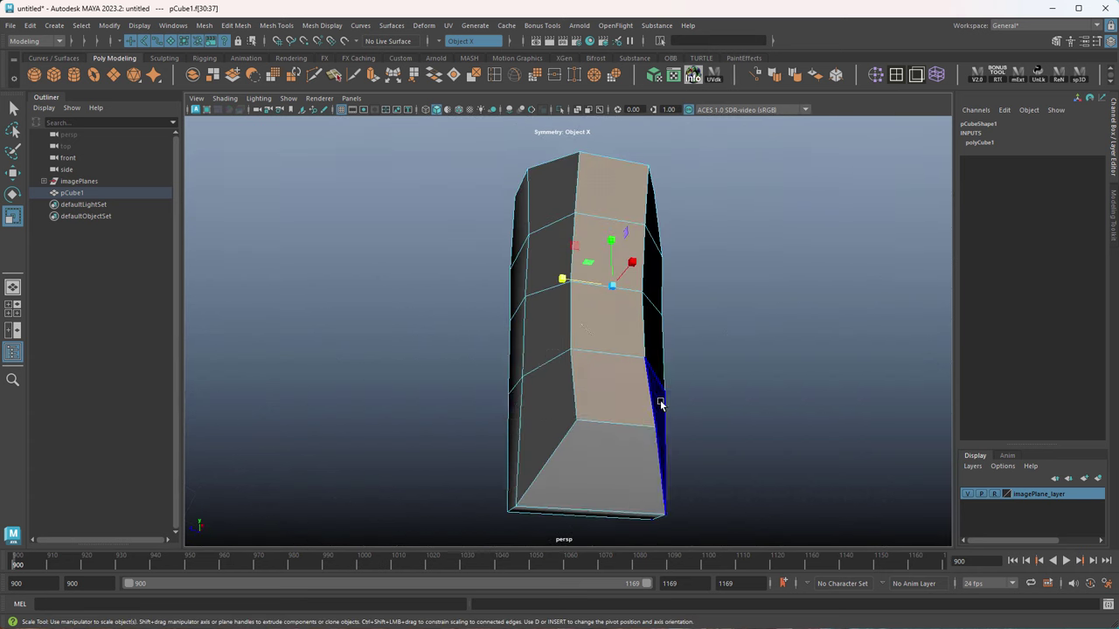
# Enable X-ray shading over the side reference drawing and switch the torso to vertex editing.
pyautogui.press('space')
pyautogui.press('space')
pyautogui.keyDown('alt'); pyautogui.moveTo(606, 367); pyautogui.dragTo(892, 475, button='right'); pyautogui.keyUp('alt')
pyautogui.press('4')
pyautogui.keyDown('alt'); pyautogui.moveTo(820, 344); pyautogui.dragTo(617, 431, button='middle'); pyautogui.keyUp('alt')
pyautogui.press('5')
pyautogui.click(577, 110)
pyautogui.keyDown('alt'); pyautogui.moveTo(731, 365); pyautogui.dragTo(665, 411, button='middle'); pyautogui.keyUp('alt')
pyautogui.keyDown('alt'); pyautogui.moveTo(664, 410); pyautogui.dragTo(799, 445, button='right'); pyautogui.keyUp('alt')
pyautogui.keyDown('alt'); pyautogui.moveTo(740, 250); pyautogui.dragTo(686, 323, button='middle'); pyautogui.keyUp('alt')
pyautogui.press('w')
pyautogui.moveTo(687, 268); pyautogui.dragTo(633, 272, button='right')
pyautogui.keyDown('alt'); pyautogui.moveTo(624, 300); pyautogui.dragTo(594, 349, button='middle'); pyautogui.keyUp('alt')
pyautogui.keyDown('alt'); pyautogui.moveTo(594, 349); pyautogui.dragTo(756, 357, button='right'); pyautogui.keyUp('alt')
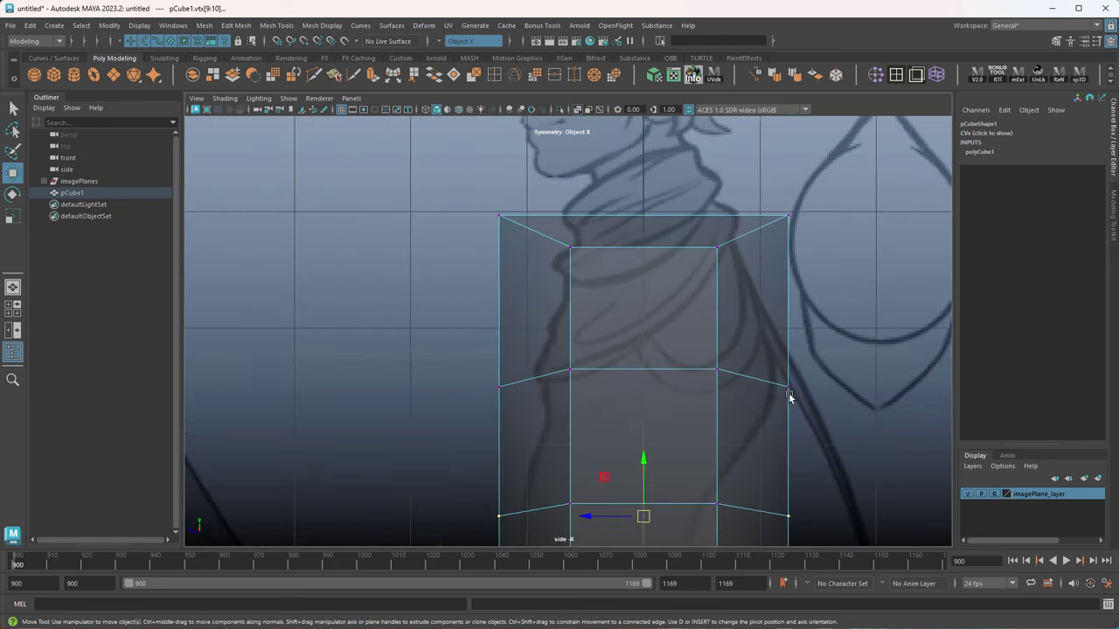
# Try deleting the torso's upper side face and two further faces in the perspective view.
pyautogui.moveTo(668, 277); pyautogui.dragTo(668, 305, button='right')
pyautogui.click(671, 293)
pyautogui.press('space')
pyautogui.press('space')
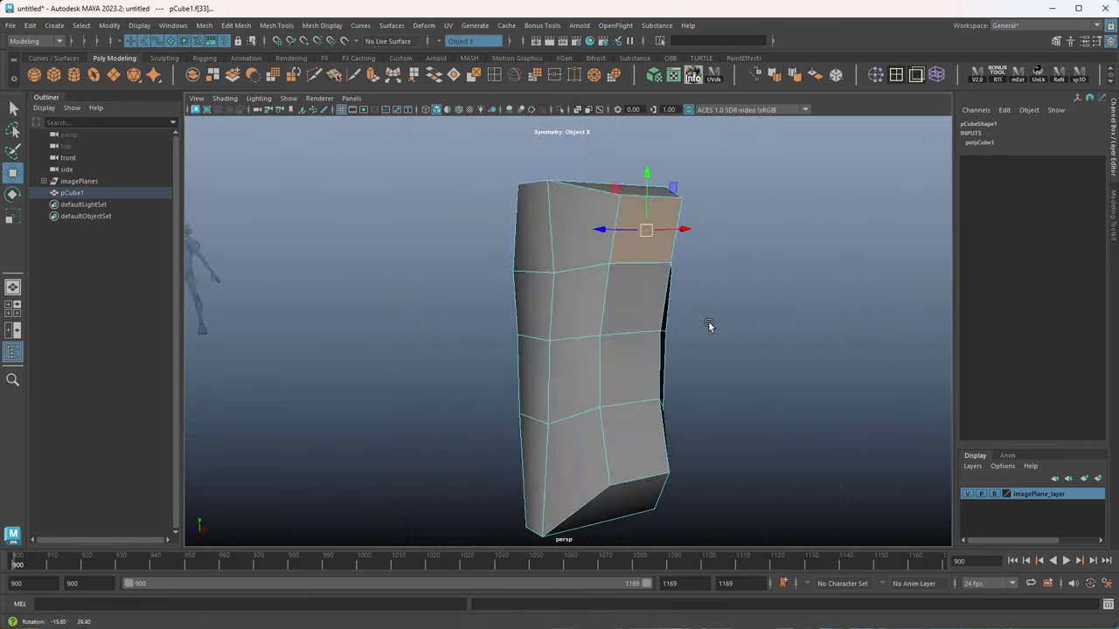
pyautogui.moveTo(711, 325)
pyautogui.keyDown('alt'); pyautogui.mouseDown()
pyautogui.moveTo(732, 332)
pyautogui.moveTo(717, 341)
pyautogui.mouseUp(); pyautogui.keyUp('alt')
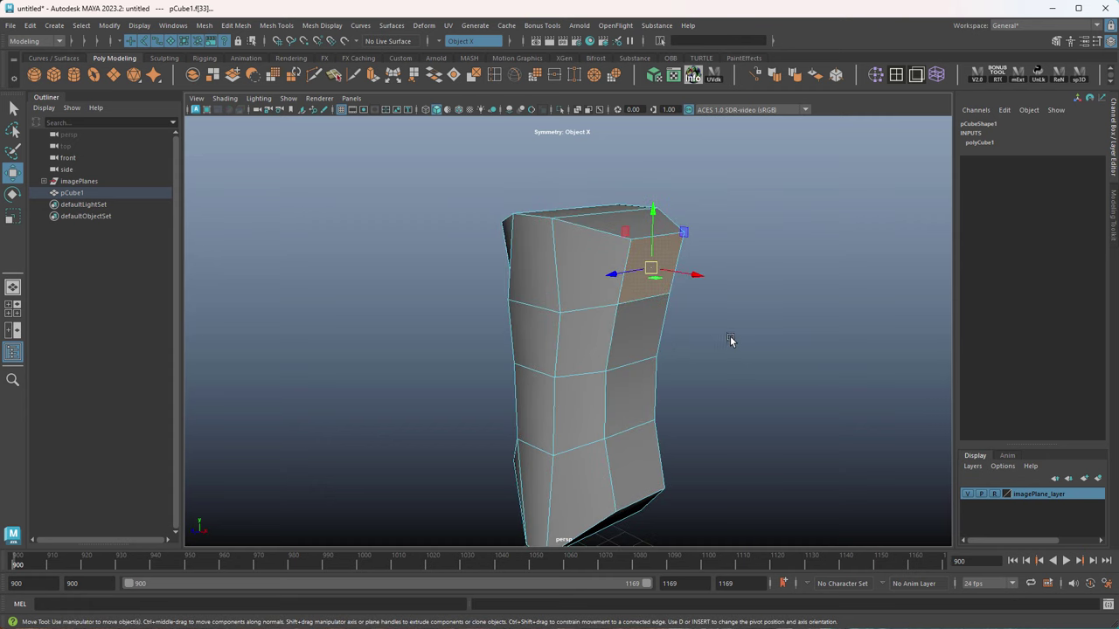
pyautogui.press('Delete')
pyautogui.keyDown('alt'); pyautogui.moveTo(737, 340); pyautogui.dragTo(612, 282); pyautogui.keyUp('alt')
pyautogui.click(636, 411)
pyautogui.press('Delete')
pyautogui.click(612, 282)
pyautogui.press('Delete')
# Undo the trial face deletions on the torso.
pyautogui.hotkey('ctrl', 'z')
pyautogui.hotkey('ctrl', 'z')
pyautogui.hotkey('ctrl', 'z')
pyautogui.hotkey('ctrl', 'z')
pyautogui.hotkey('ctrl', 'z')
pyautogui.hotkey('ctrl', 'z')
# In the side view, move the top row's front and back side vertices toward the shoulder in the drawing.
pyautogui.press('space')
pyautogui.press('space')
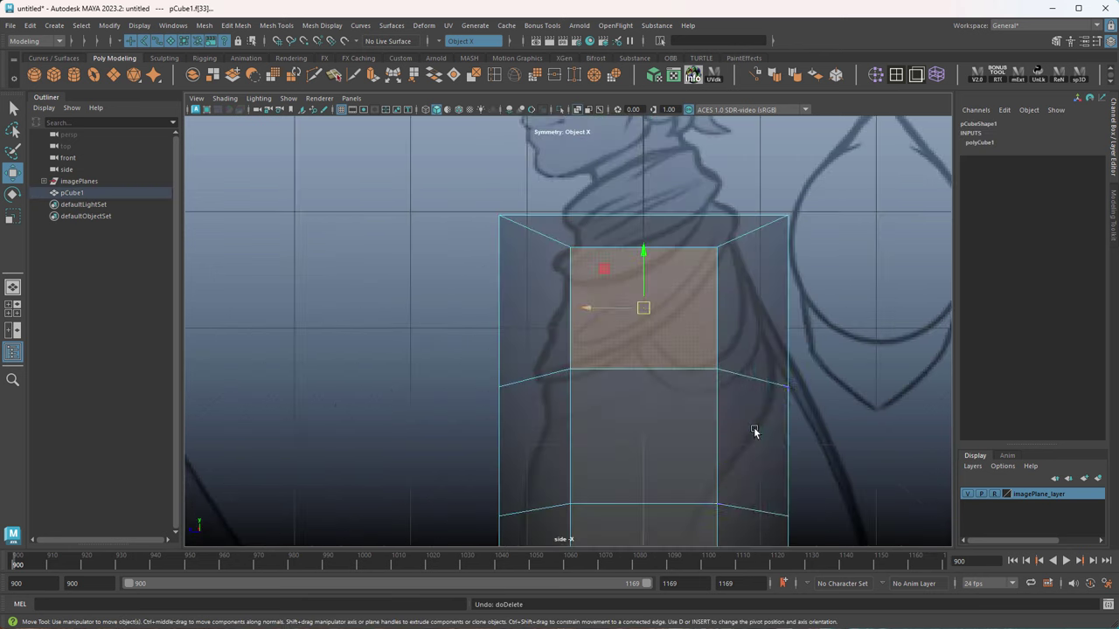
pyautogui.moveTo(690, 277); pyautogui.dragTo(652, 277, button='right')
pyautogui.moveTo(691, 230); pyautogui.dragTo(741, 288)
pyautogui.moveTo(740, 288); pyautogui.dragTo(748, 265, button='middle')
pyautogui.click(747, 265)
pyautogui.moveTo(571, 222); pyautogui.dragTo(576, 233)
pyautogui.click(571, 247)
pyautogui.moveTo(662, 312); pyautogui.dragTo(689, 294, button='middle')
# Shift the chest row's front and back side vertices toward the back to follow the armpit area.
pyautogui.moveTo(674, 322); pyautogui.dragTo(736, 393)
pyautogui.moveTo(736, 393); pyautogui.dragTo(784, 373, button='middle')
pyautogui.moveTo(536, 327); pyautogui.dragTo(609, 394)
pyautogui.moveTo(610, 394); pyautogui.dragTo(698, 404, button='middle')
# Refine the top row's side vertices, placing the front one at about 14.707 in Y and 0.256 in Z.
pyautogui.moveTo(588, 226); pyautogui.dragTo(634, 281)
pyautogui.moveTo(634, 281); pyautogui.dragTo(651, 308, button='middle')
pyautogui.moveTo(684, 193); pyautogui.dragTo(738, 252)
pyautogui.moveTo(738, 252); pyautogui.dragTo(733, 242, button='middle')
pyautogui.moveTo(594, 214); pyautogui.dragTo(668, 295)
pyautogui.moveTo(670, 295); pyautogui.dragTo(669, 286, button='middle')
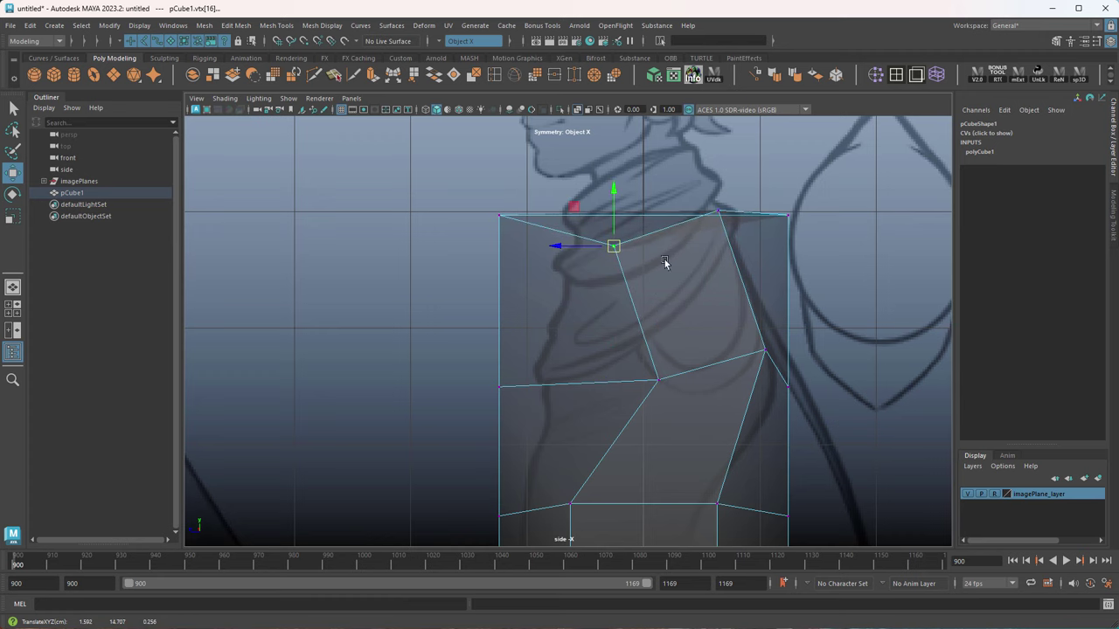
# Adjust the chest row's side vertices and move its back center vertices onto the upper back outline.
pyautogui.moveTo(742, 312); pyautogui.dragTo(782, 376)
pyautogui.moveTo(781, 376); pyautogui.dragTo(782, 374, button='middle')
pyautogui.moveTo(596, 344); pyautogui.dragTo(680, 409)
pyautogui.moveTo(681, 409); pyautogui.dragTo(654, 409, button='middle')
pyautogui.moveTo(716, 359); pyautogui.dragTo(757, 395)
pyautogui.moveTo(757, 395); pyautogui.dragTo(753, 387, button='middle')
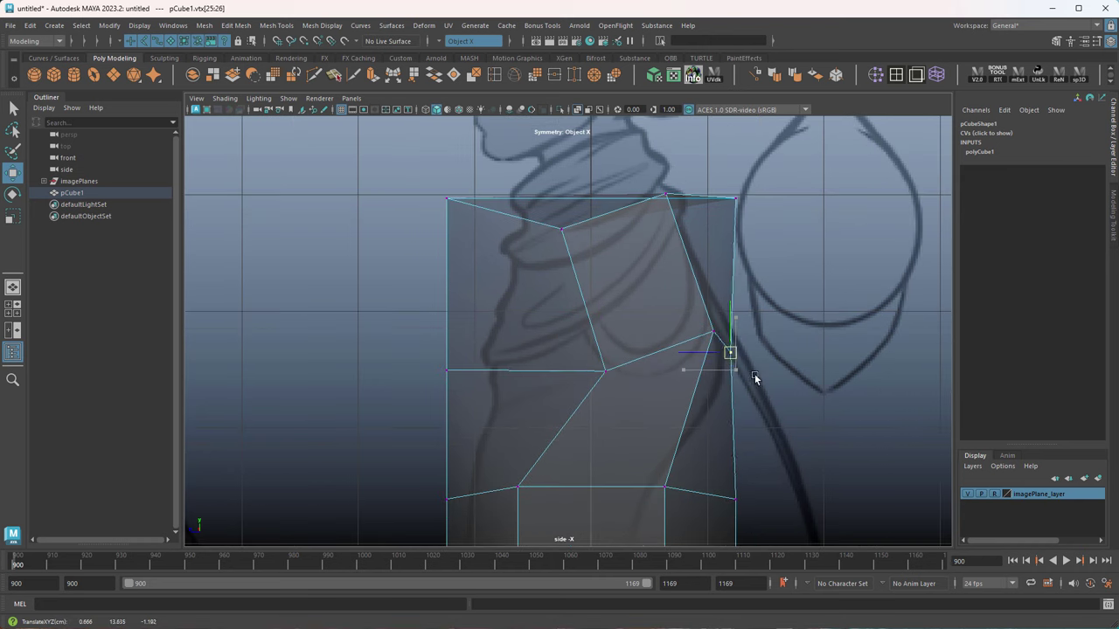
# Pull the top row's center vertices in to the neck, placing the front pair at about 14.902 in Y and 0.341 in Z.
pyautogui.moveTo(713, 186); pyautogui.dragTo(758, 225)
pyautogui.moveTo(759, 229); pyautogui.dragTo(673, 196, button='middle')
pyautogui.moveTo(405, 172); pyautogui.dragTo(489, 228)
pyautogui.moveTo(511, 243); pyautogui.dragTo(609, 248, button='middle')
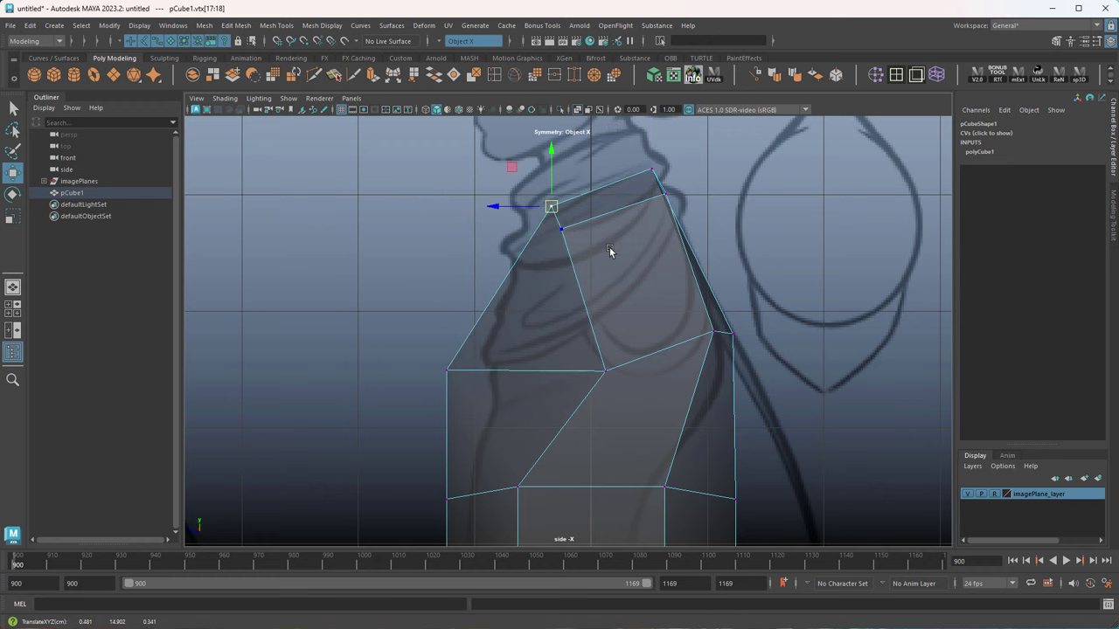
pyautogui.moveTo(640, 163); pyautogui.dragTo(667, 187)
# Fit the front center vertices of the chest and both waist rows to the torso's front outline in the side view.
pyautogui.keyDown('alt'); pyautogui.moveTo(549, 438); pyautogui.dragTo(617, 293, button='middle'); pyautogui.keyUp('alt')
pyautogui.moveTo(462, 220); pyautogui.dragTo(535, 255)
pyautogui.moveTo(569, 277); pyautogui.dragTo(617, 315, button='middle')
pyautogui.keyDown('alt'); pyautogui.moveTo(606, 381); pyautogui.dragTo(623, 291, button='middle'); pyautogui.keyUp('alt')
pyautogui.moveTo(504, 238); pyautogui.dragTo(559, 291)
pyautogui.moveTo(575, 306); pyautogui.dragTo(599, 303, button='middle')
pyautogui.moveTo(492, 375); pyautogui.dragTo(560, 443)
pyautogui.moveTo(581, 459); pyautogui.dragTo(607, 453, button='middle')
# Move the torso's bottom front and back vertices inward to narrow the crotch area to the drawing.
pyautogui.keyDown('alt'); pyautogui.moveTo(638, 495); pyautogui.dragTo(580, 320, button='middle'); pyautogui.keyUp('alt')
pyautogui.keyDown('alt'); pyautogui.moveTo(611, 238); pyautogui.dragTo(622, 282, button='middle'); pyautogui.keyUp('alt')
pyautogui.keyDown('alt'); pyautogui.moveTo(485, 445); pyautogui.dragTo(469, 265, button='middle'); pyautogui.keyUp('alt')
pyautogui.moveTo(439, 319); pyautogui.dragTo(500, 376)
pyautogui.moveTo(570, 396); pyautogui.dragTo(645, 412, button='middle')
pyautogui.moveTo(695, 302); pyautogui.dragTo(780, 377)
pyautogui.moveTo(789, 385); pyautogui.dragTo(698, 391, button='middle')
# Reposition the front and back side vertices of the hips to match the leg opening in the side view.
pyautogui.keyDown('alt'); pyautogui.moveTo(668, 327); pyautogui.dragTo(656, 392, button='middle'); pyautogui.keyUp('alt')
pyautogui.moveTo(569, 310); pyautogui.dragTo(571, 312)
pyautogui.moveTo(571, 312); pyautogui.dragTo(571, 323, button='middle')
pyautogui.moveTo(639, 261); pyautogui.dragTo(690, 315)
pyautogui.moveTo(690, 315); pyautogui.dragTo(670, 308, button='middle')
# Pull the lower waist row's back vertices forward onto the lower back outline and even out its side vertices.
pyautogui.keyDown('alt'); pyautogui.moveTo(631, 273); pyautogui.dragTo(610, 339, button='middle'); pyautogui.keyUp('alt')
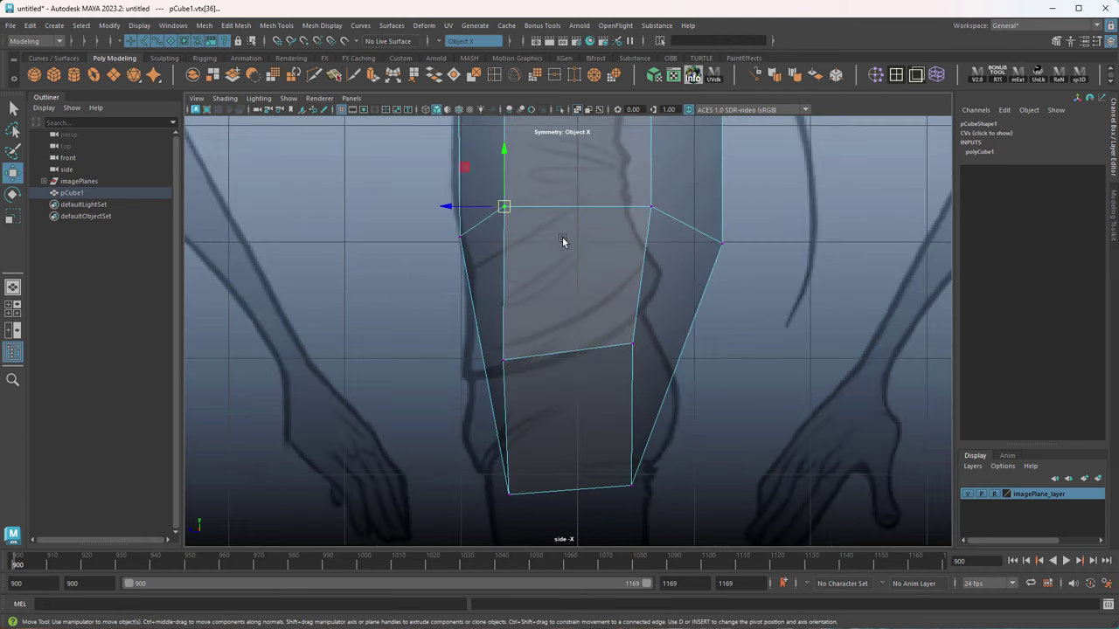
pyautogui.keyDown('alt'); pyautogui.moveTo(565, 243); pyautogui.dragTo(552, 313, button='middle'); pyautogui.keyUp('alt')
pyautogui.moveTo(580, 247); pyautogui.dragTo(636, 297)
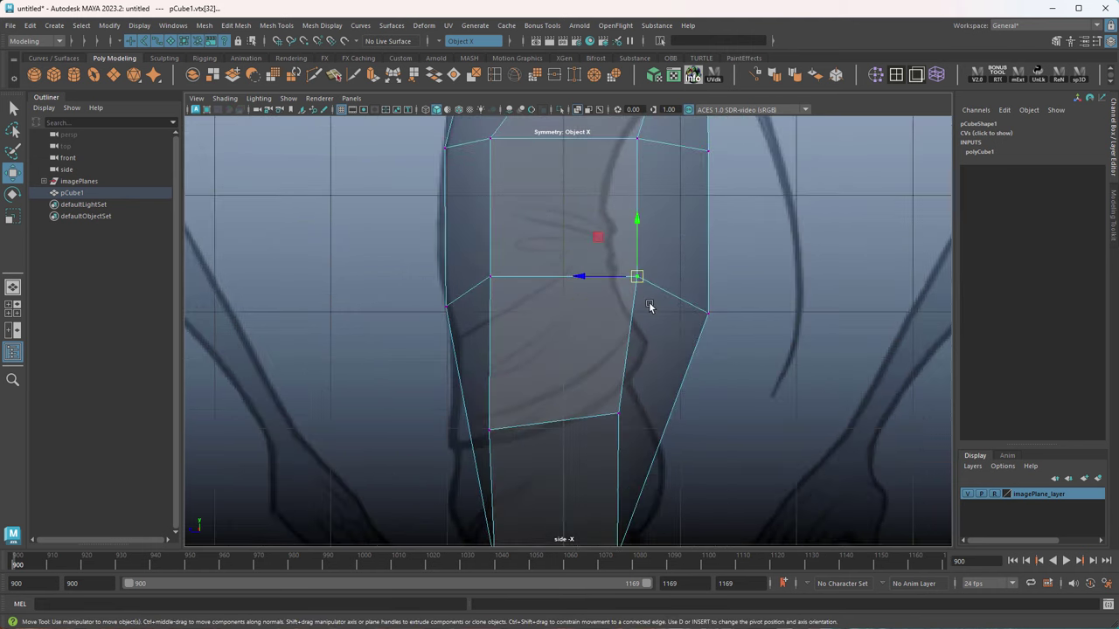
pyautogui.moveTo(649, 306); pyautogui.dragTo(587, 307, button='middle')
pyautogui.moveTo(674, 281); pyautogui.dragTo(735, 341)
pyautogui.moveTo(734, 341); pyautogui.dragTo(655, 335, button='middle')
pyautogui.moveTo(534, 304); pyautogui.dragTo(624, 351)
pyautogui.moveTo(624, 352); pyautogui.dragTo(607, 364, button='middle')
# Pull the upper waist's back vertices forward and place the chest's back pair at about 13.530 in Y and -1.318 in Z.
pyautogui.keyDown('alt'); pyautogui.moveTo(624, 212); pyautogui.dragTo(633, 312, button='middle'); pyautogui.keyUp('alt')
pyautogui.moveTo(640, 257); pyautogui.dragTo(706, 329)
pyautogui.moveTo(704, 330); pyautogui.dragTo(607, 327, button='middle')
pyautogui.keyDown('alt'); pyautogui.moveTo(674, 151); pyautogui.dragTo(628, 298, button='middle'); pyautogui.keyUp('alt')
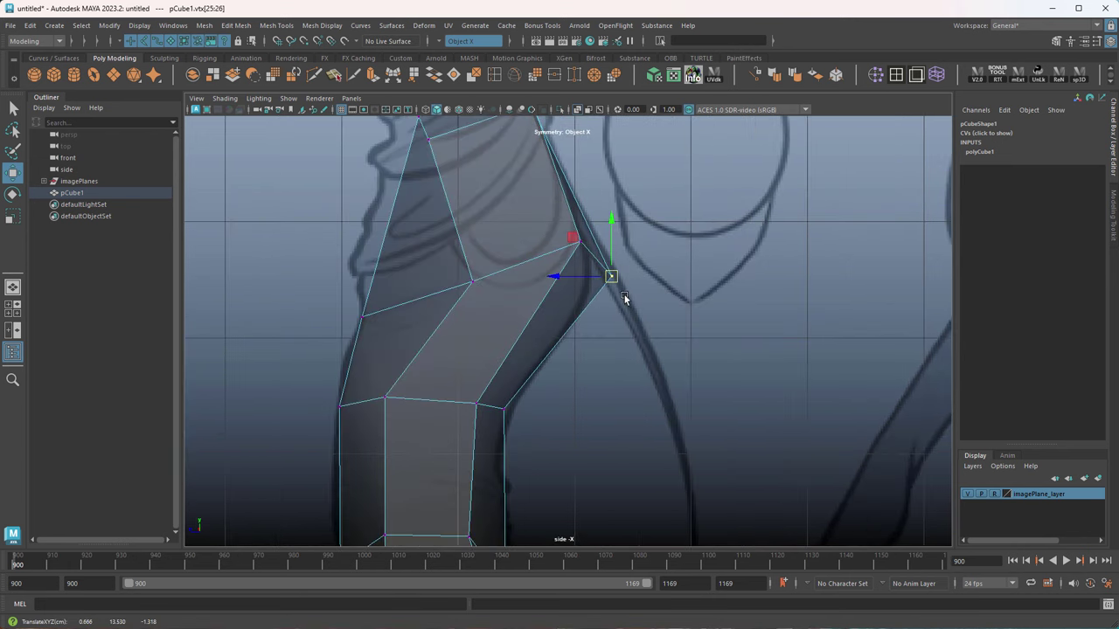
# Turn on smooth mesh preview and push the chest's back and front vertices outward, the front pair to about 13.195 in Y and 0.936 in Z.
pyautogui.scroll(-2, 612, 308)
pyautogui.press('3')
pyautogui.scroll(-2, 568, 302)
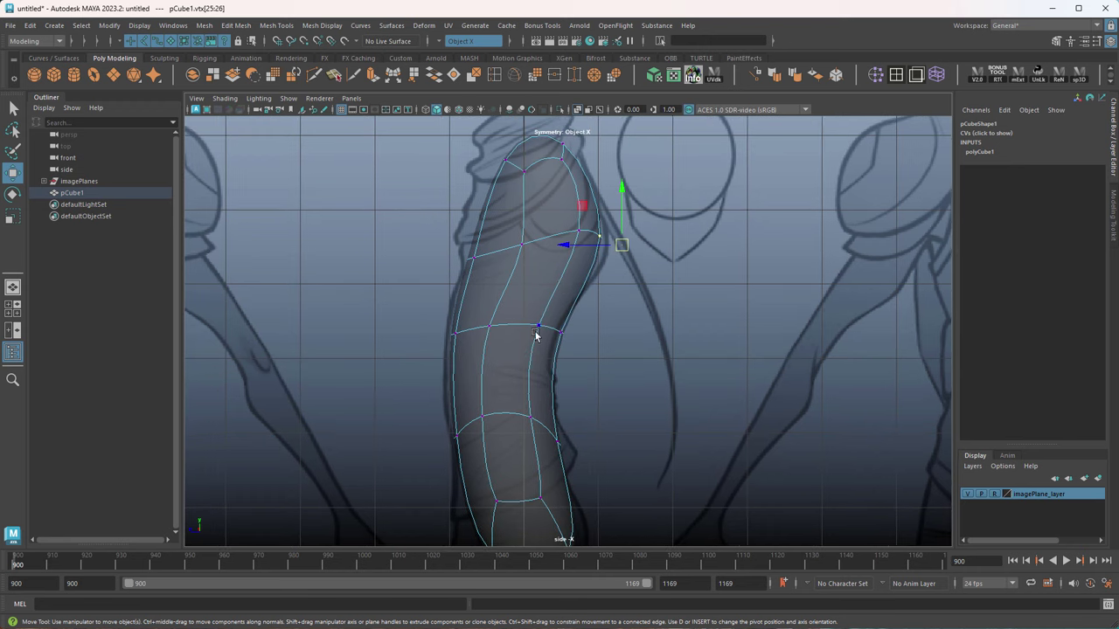
pyautogui.keyDown('alt'); pyautogui.moveTo(631, 266); pyautogui.dragTo(616, 280, button='middle'); pyautogui.keyUp('alt')
pyautogui.moveTo(583, 238); pyautogui.dragTo(633, 290, button='middle')
pyautogui.click(472, 284)
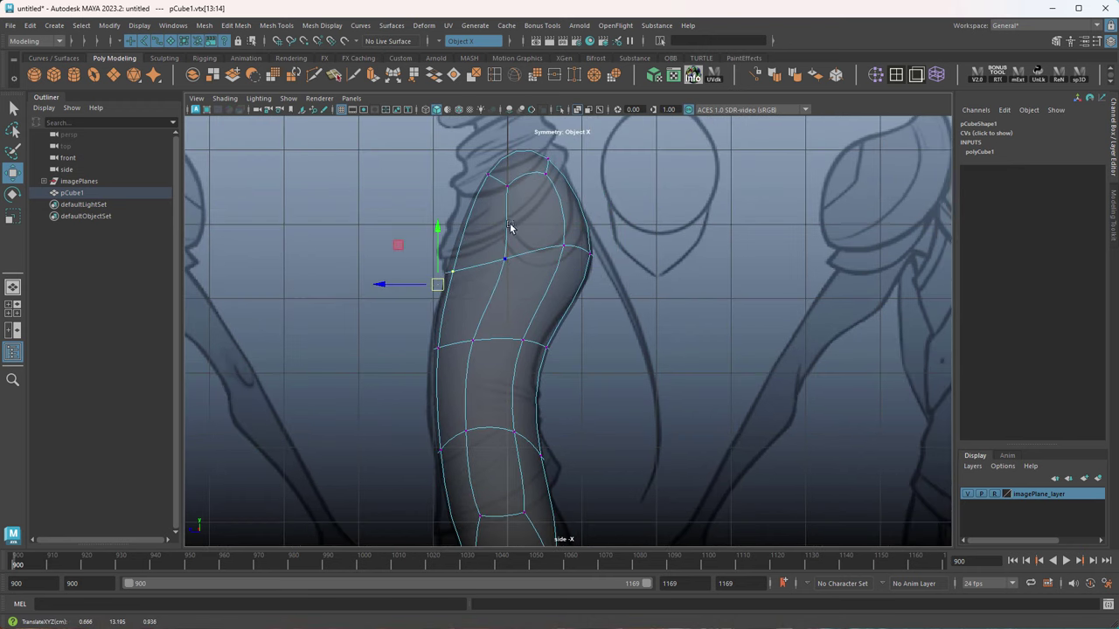
# Move the front vertices of both waist rows outward so the smoothed torso meets the belly outline.
pyautogui.keyDown('alt'); pyautogui.moveTo(507, 349); pyautogui.dragTo(532, 270, button='middle'); pyautogui.keyUp('alt')
pyautogui.moveTo(436, 249); pyautogui.dragTo(480, 300)
pyautogui.moveTo(480, 300); pyautogui.dragTo(472, 299, button='middle')
pyautogui.moveTo(432, 345); pyautogui.dragTo(470, 410)
pyautogui.moveTo(470, 409); pyautogui.dragTo(520, 308, button='middle')
# Push the bottom vertices outward, the front pair to about 8.656 Y and 0.779 Z, the back pair to about 8.963 Y and -1.244 Z.
pyautogui.click(494, 392)
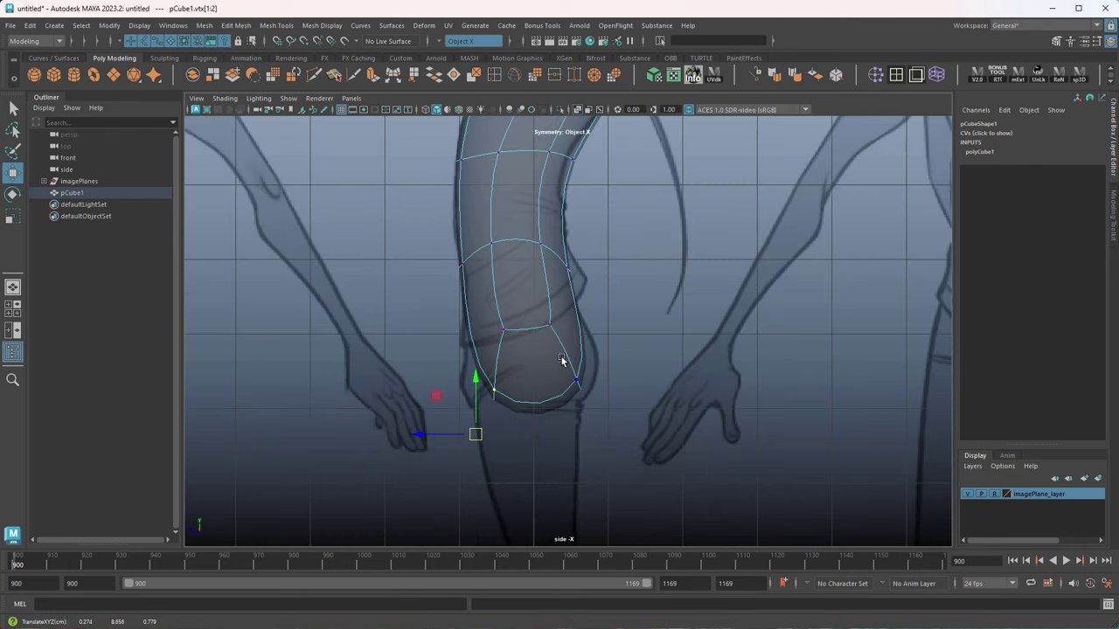
pyautogui.moveTo(567, 363); pyautogui.dragTo(610, 414)
pyautogui.moveTo(609, 414); pyautogui.dragTo(629, 417, button='middle')
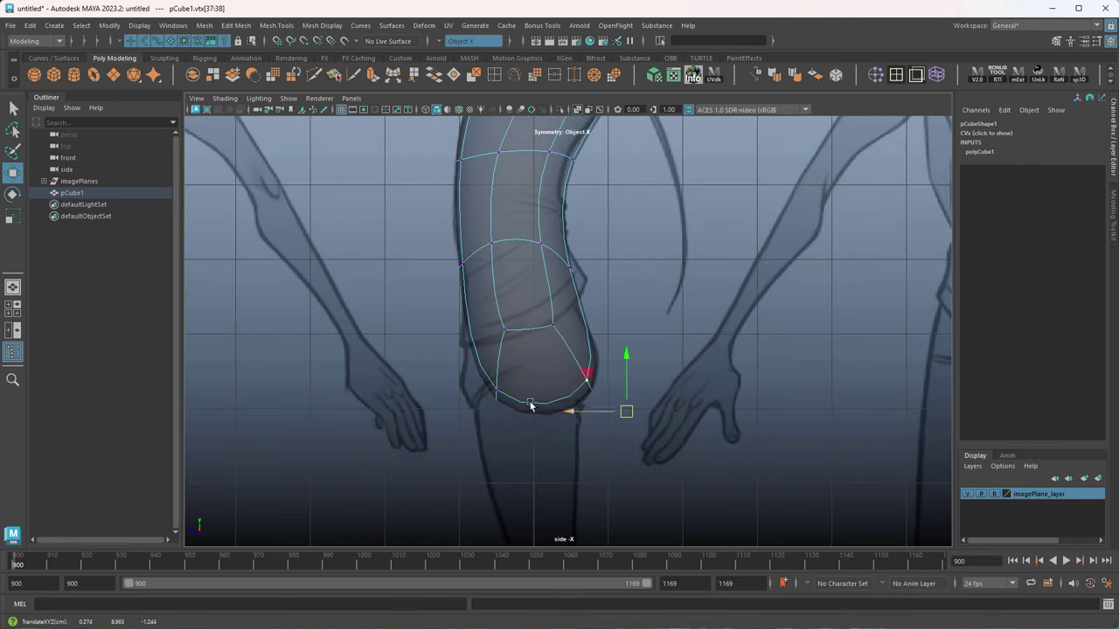
# Nudge the back vertices of the waist and chest rows so the smoothed torso follows the back outline.
pyautogui.click(572, 263)
pyautogui.keyDown('alt'); pyautogui.moveTo(597, 292); pyautogui.dragTo(562, 352, button='middle'); pyautogui.keyUp('alt')
pyautogui.click(582, 230)
pyautogui.click(543, 323)
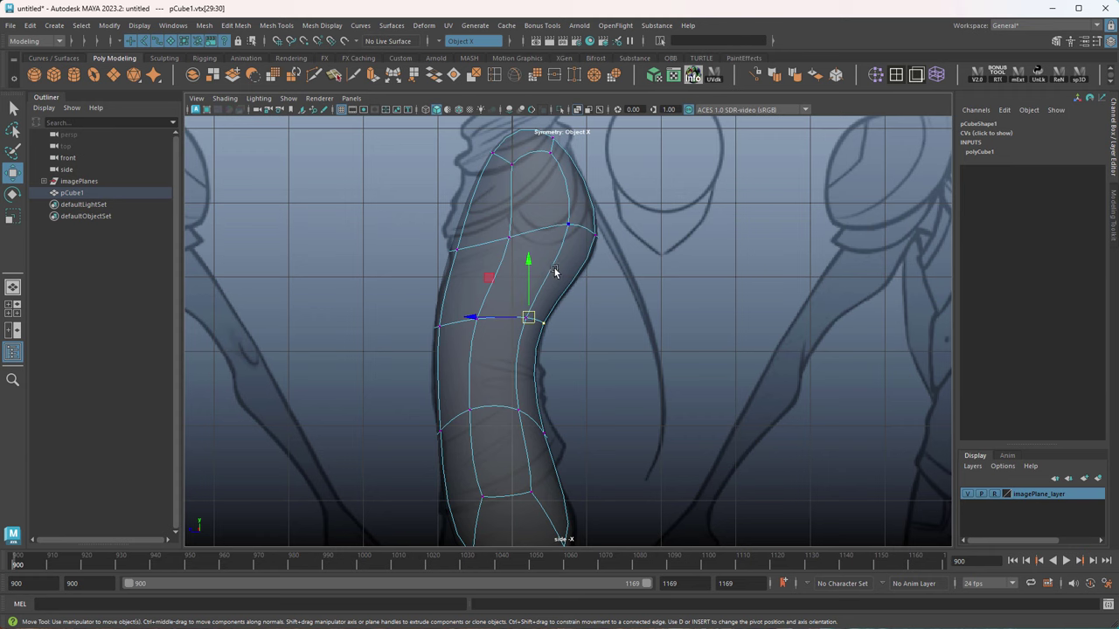
# Turn off smooth mesh preview and show the torso's low-poly shape in the perspective view.
pyautogui.press('space')
pyautogui.press('space')
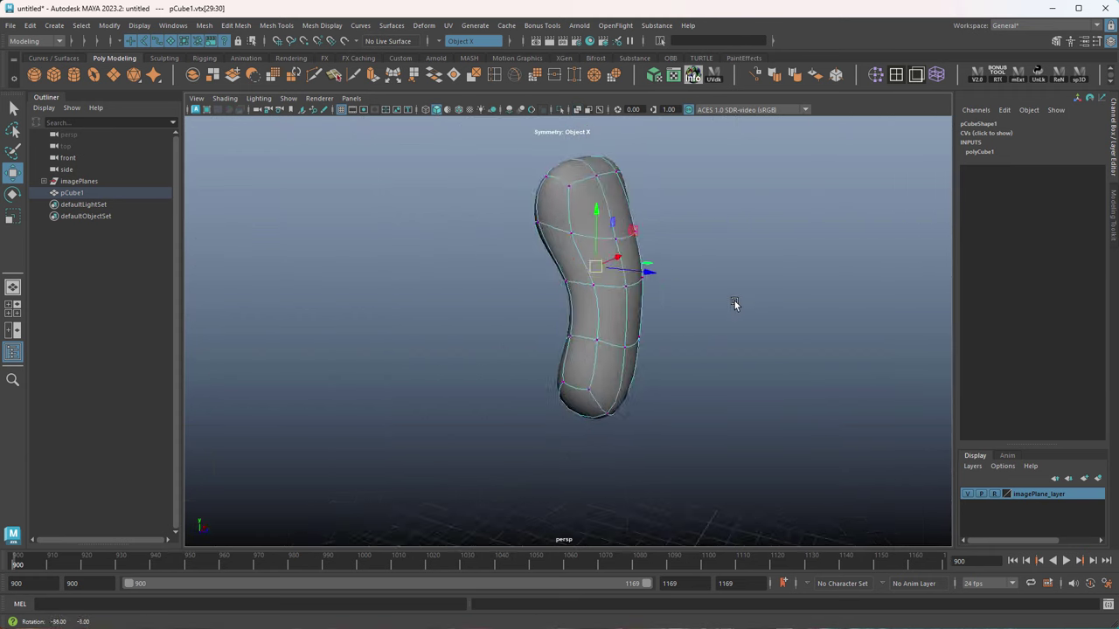
pyautogui.press('1')
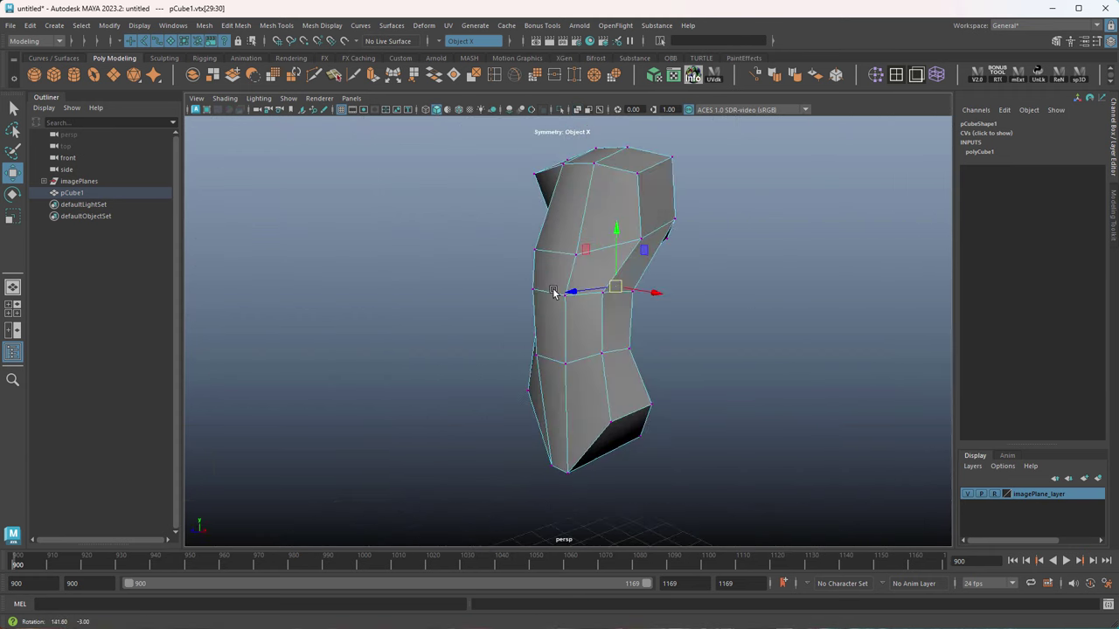